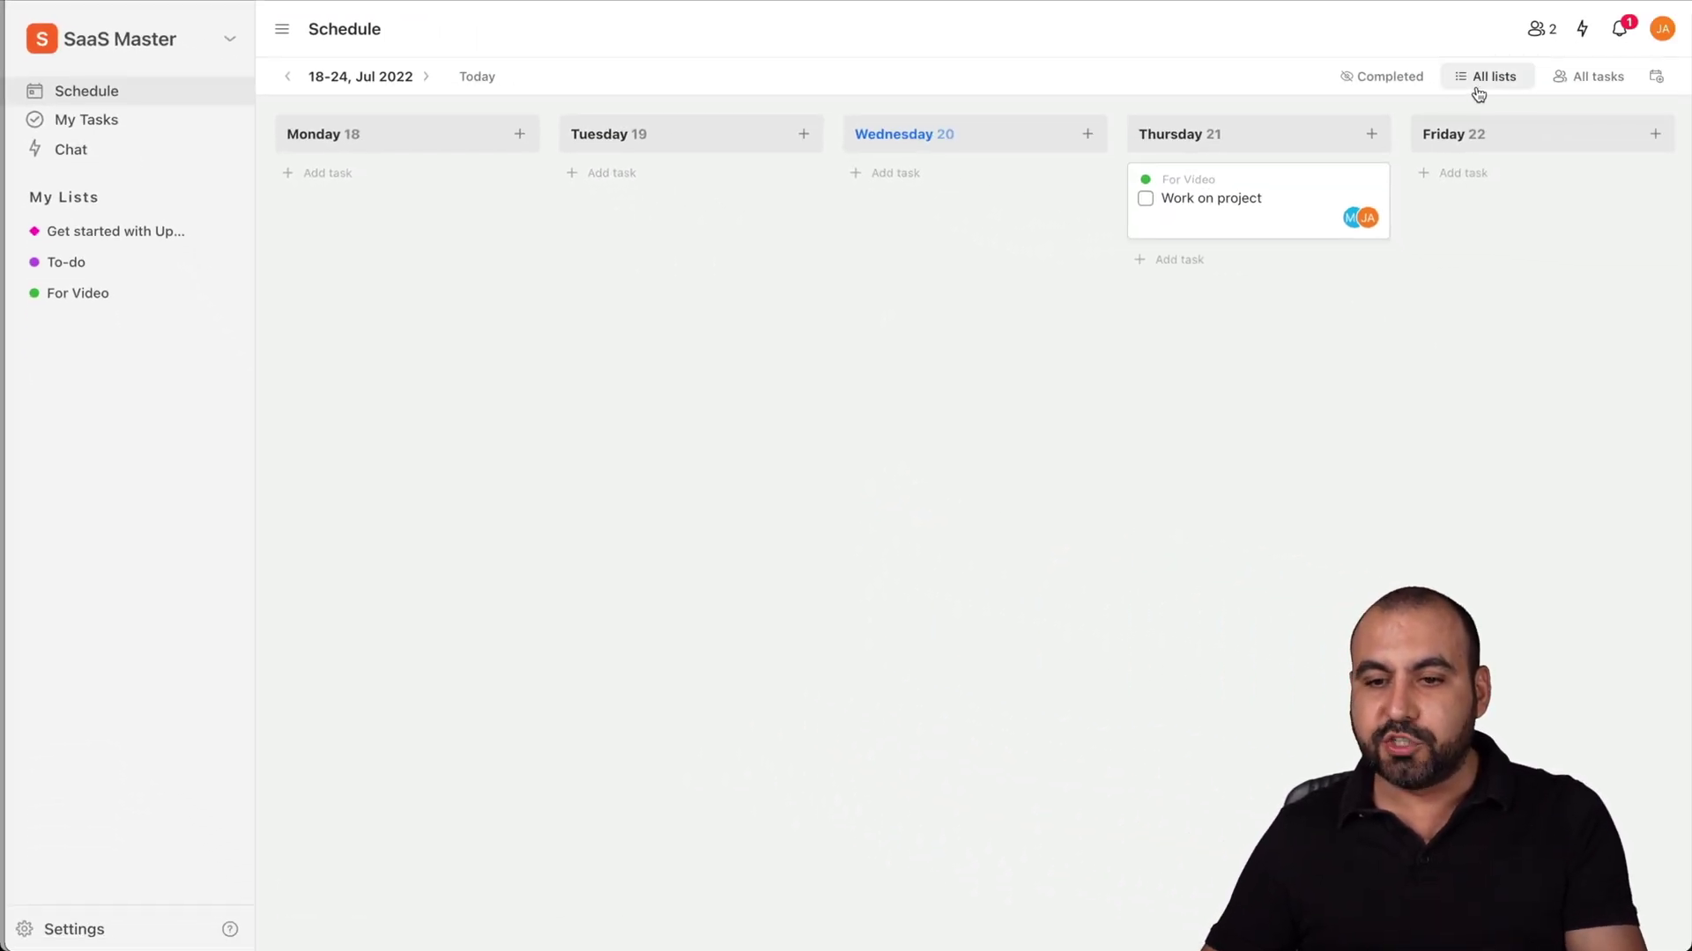
Check the schedule's All lists and All tasks filters without changing them
left_click(1478, 84)
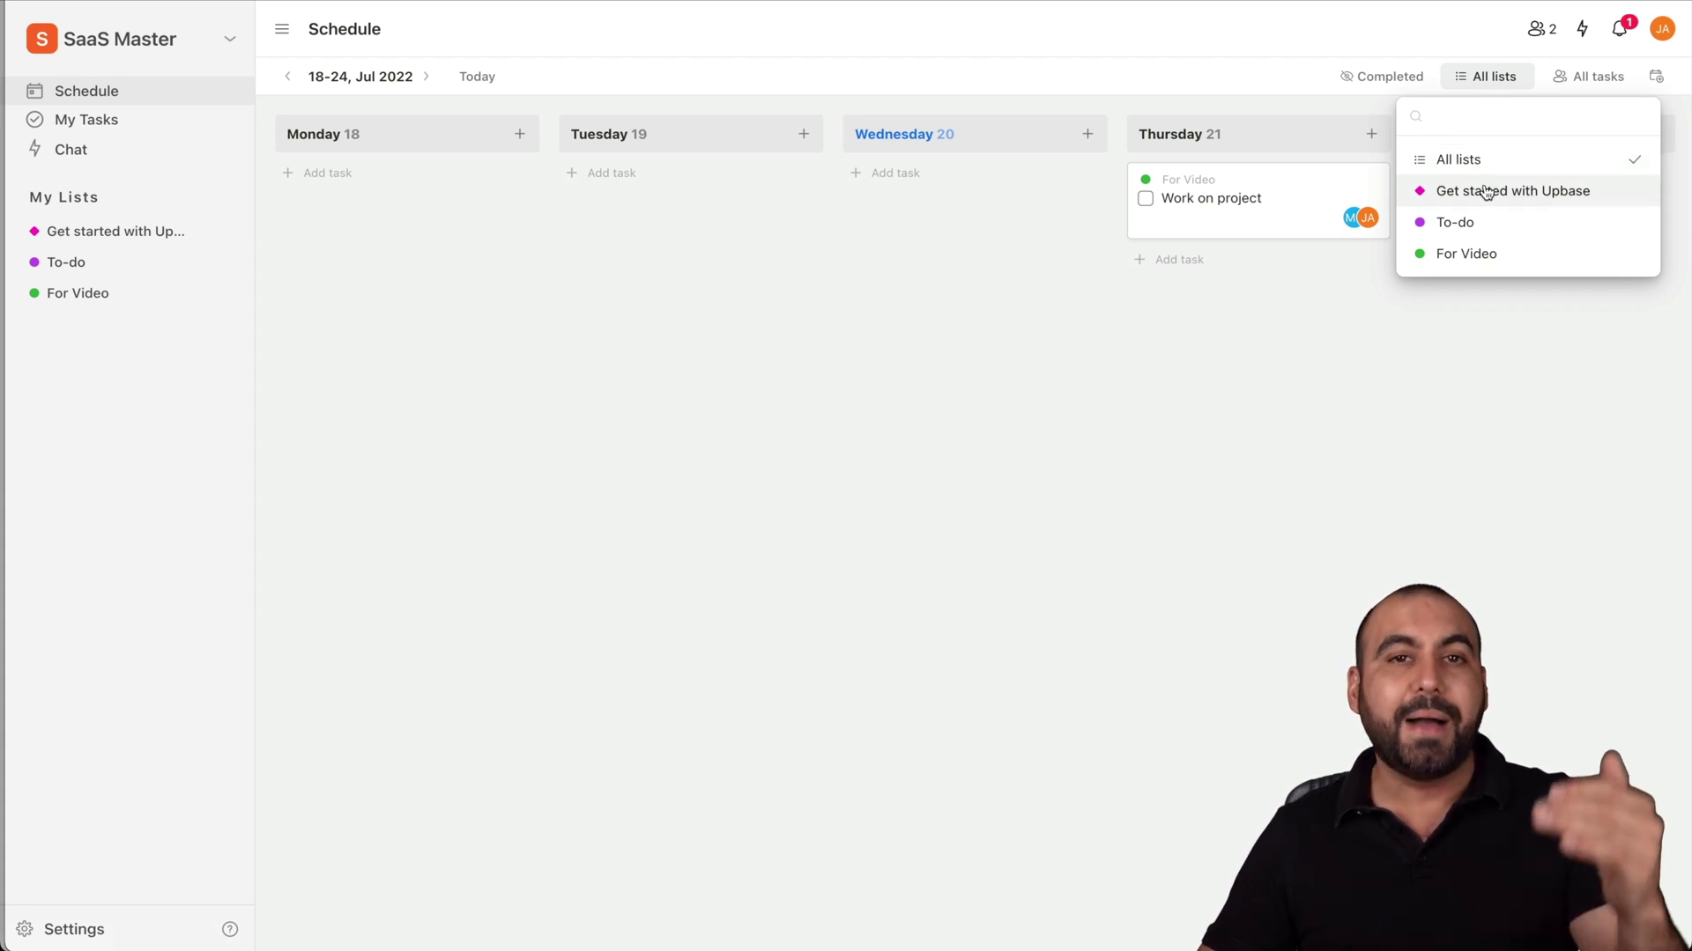
left_click(1414, 347)
scroll(1426, 200, "right", 6)
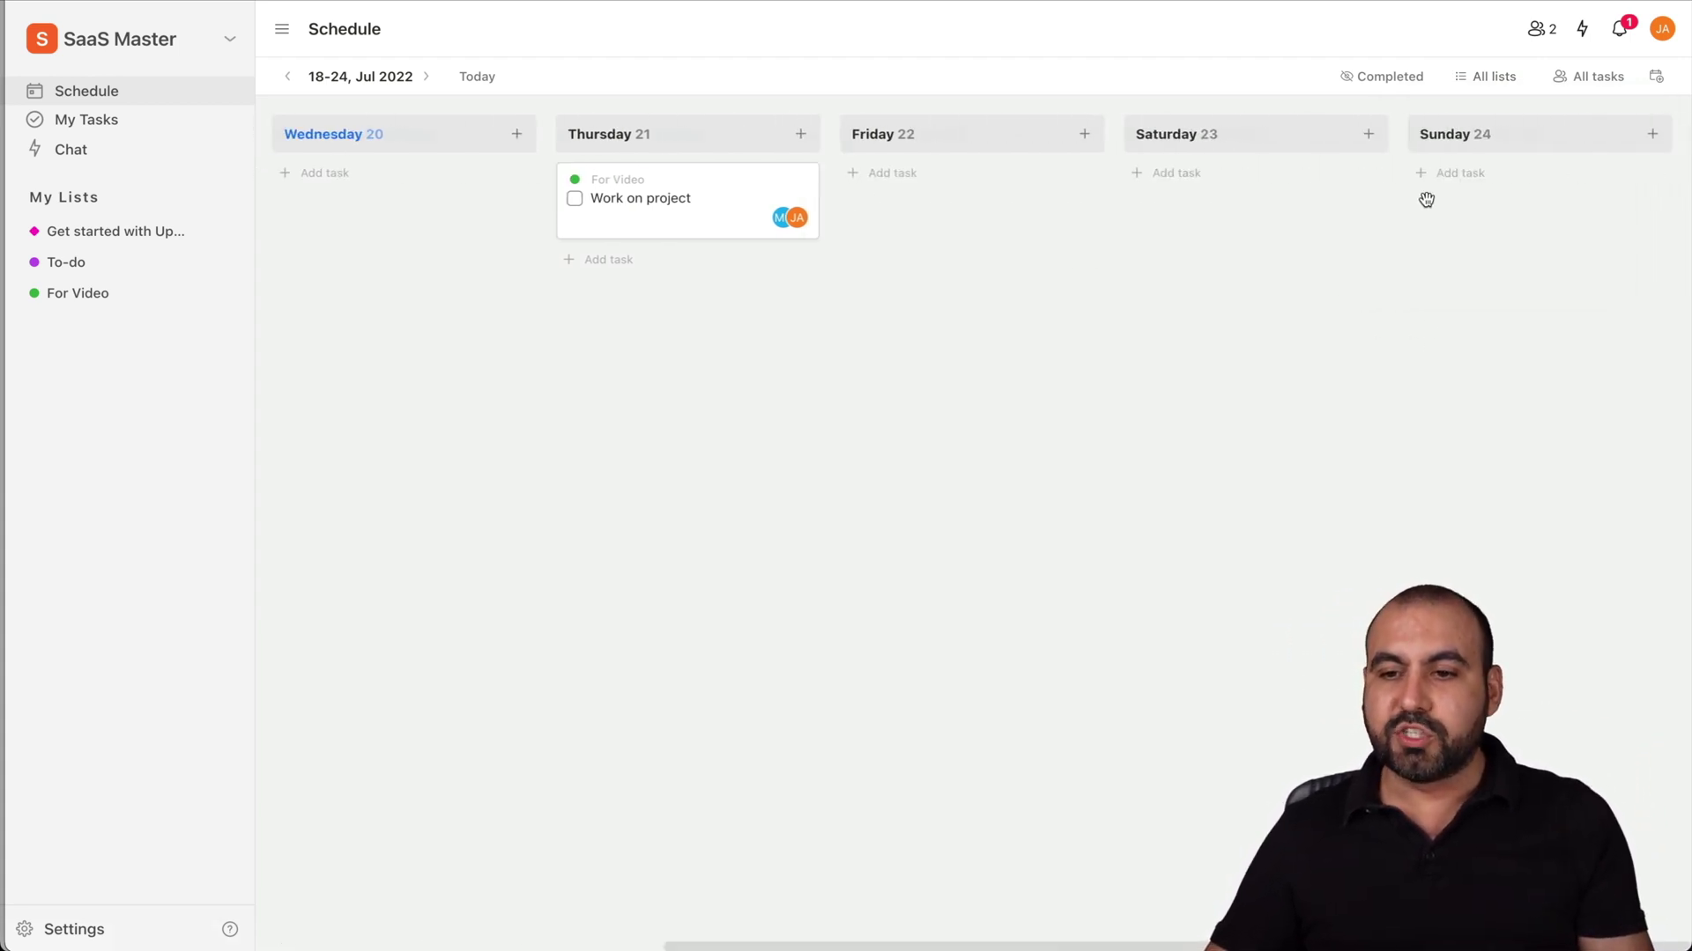
scroll(1427, 200, "left", 6)
left_click(1599, 77)
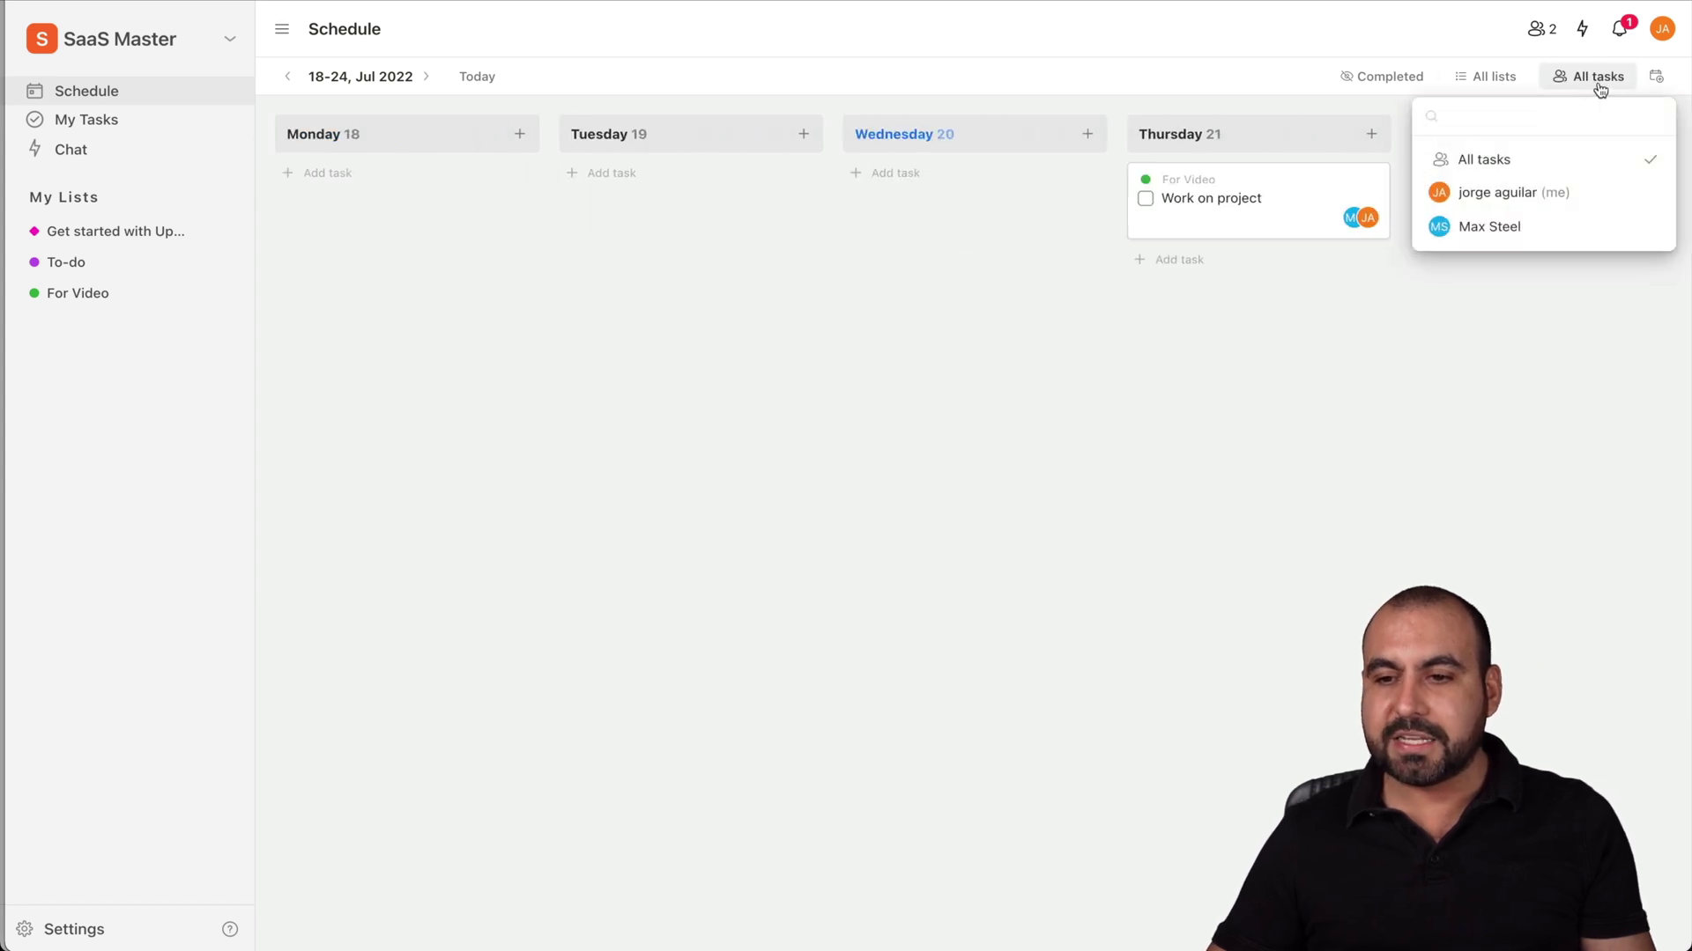
left_click(1608, 80)
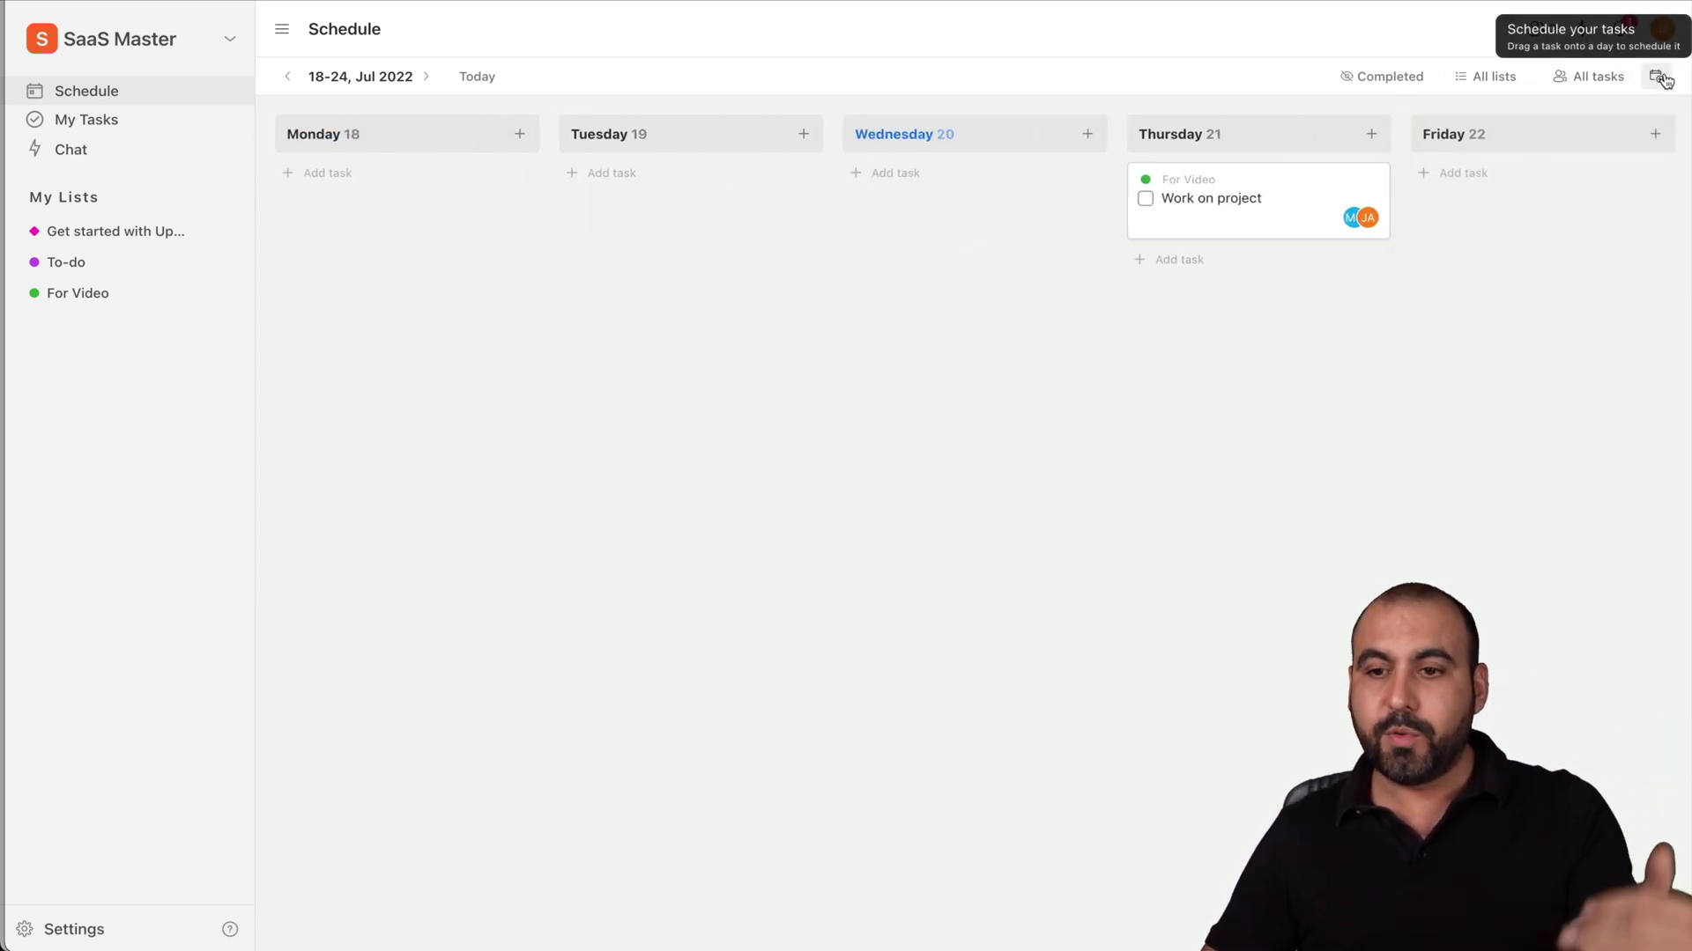
Show and hide the unscheduled tasks panel, then switch to My Tasks grouped by due date
left_click(1662, 78)
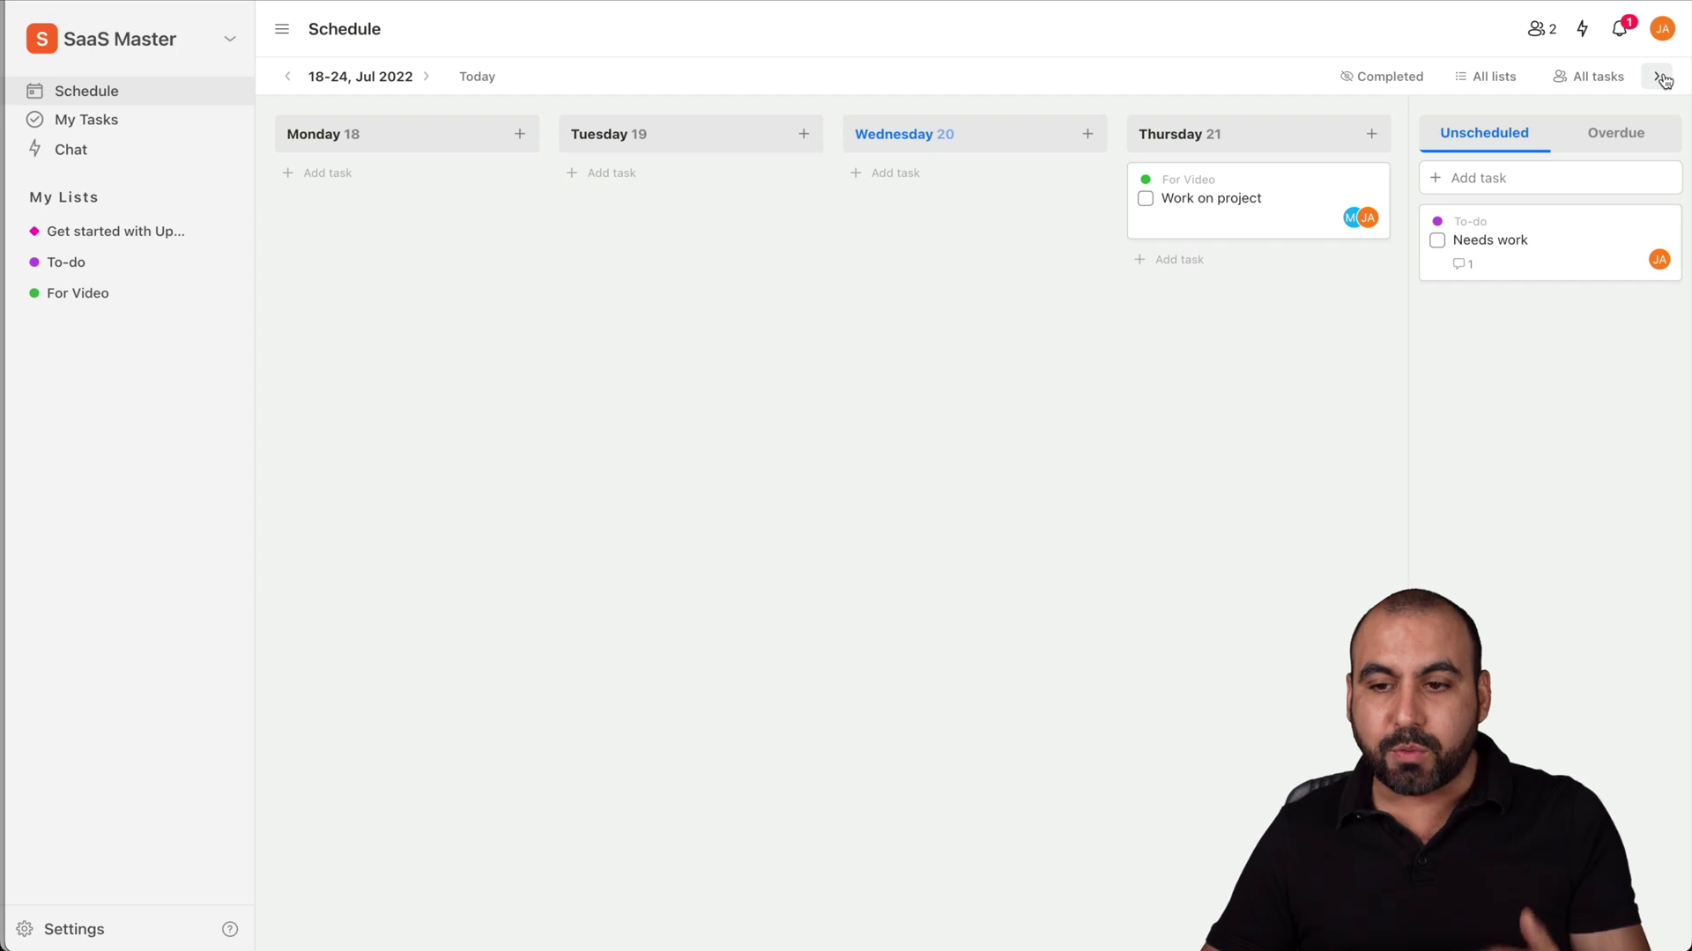
left_click(1664, 81)
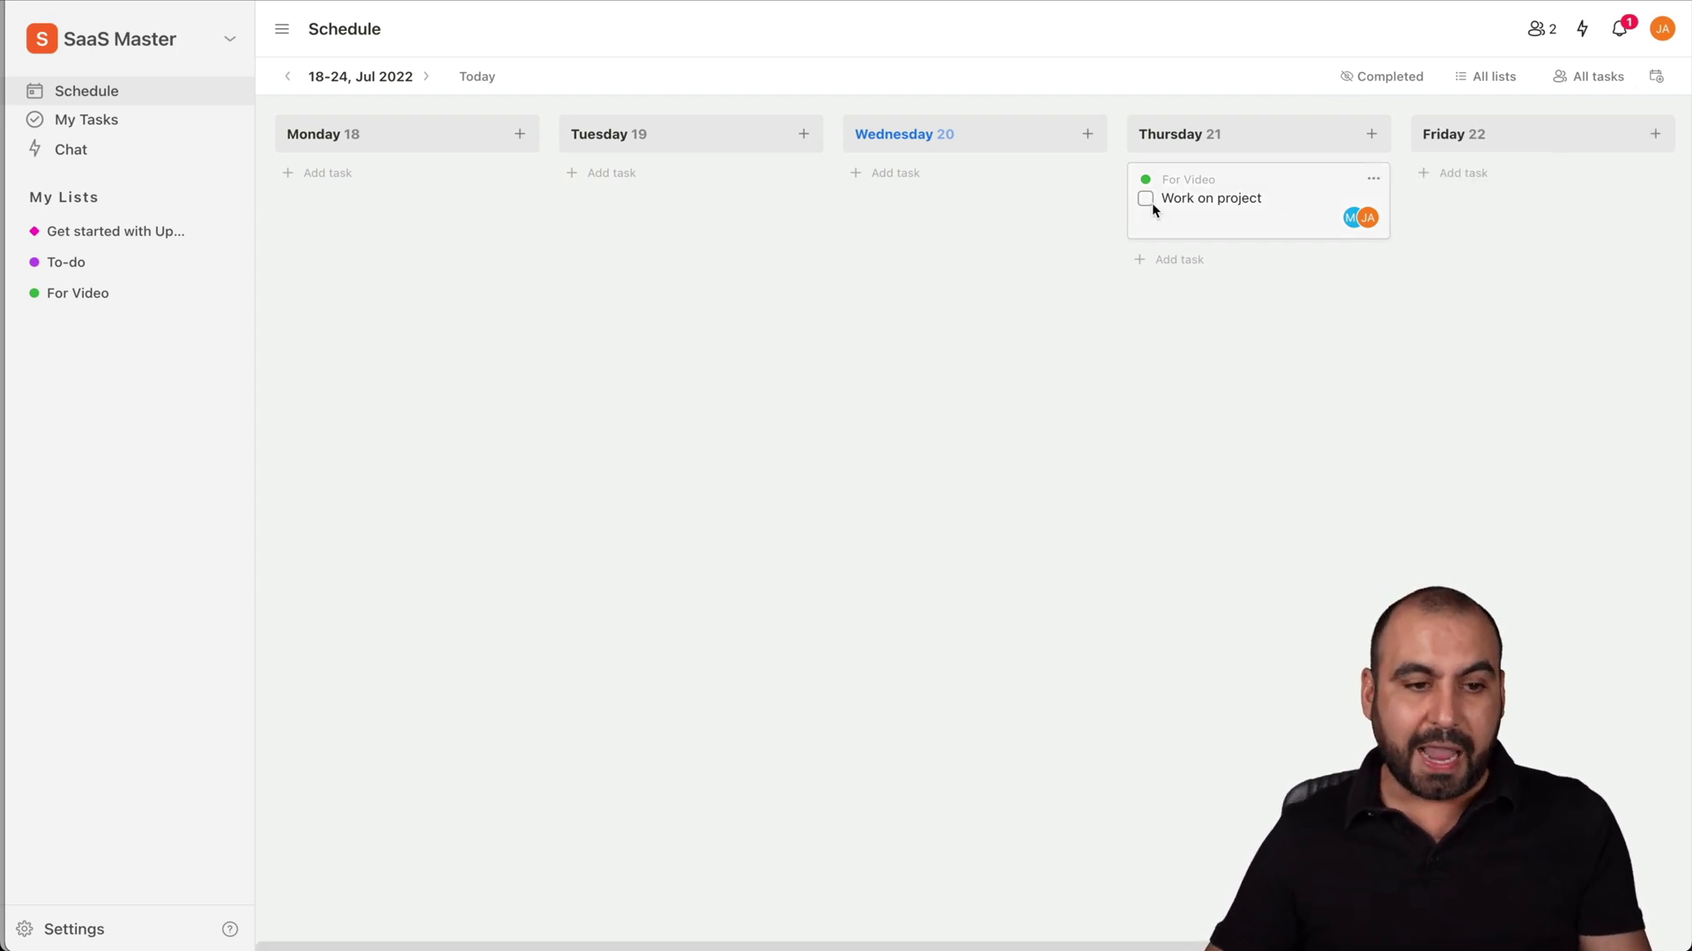
left_click(75, 119)
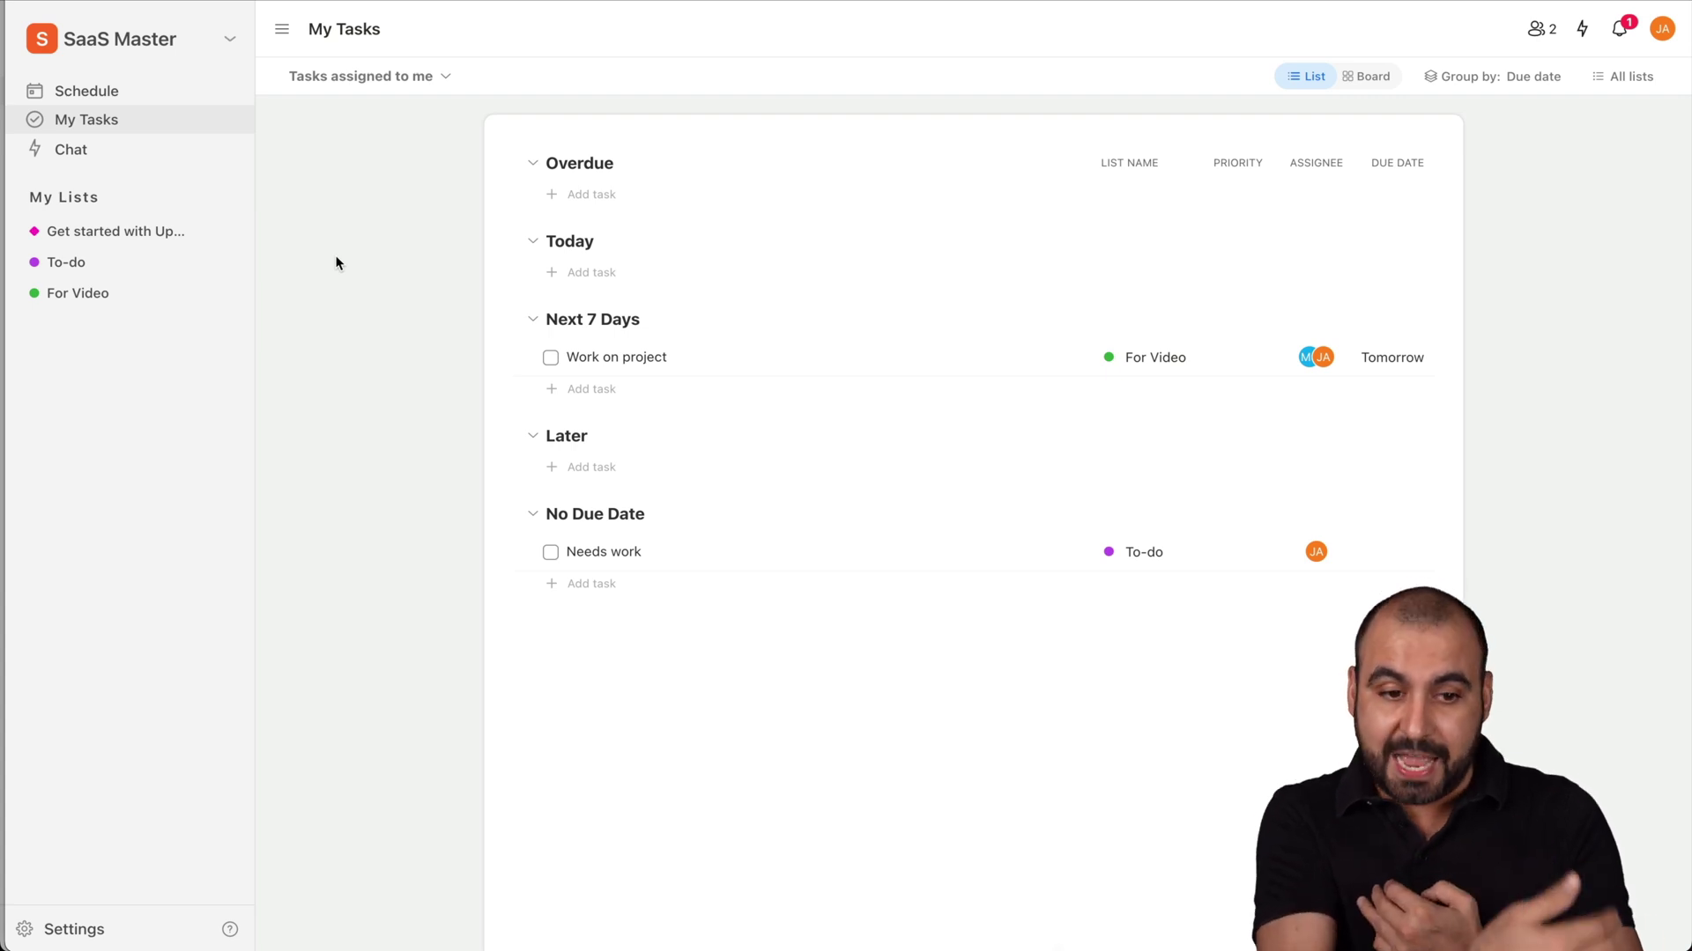
Open Chat on the For Video channel
left_click(78, 149)
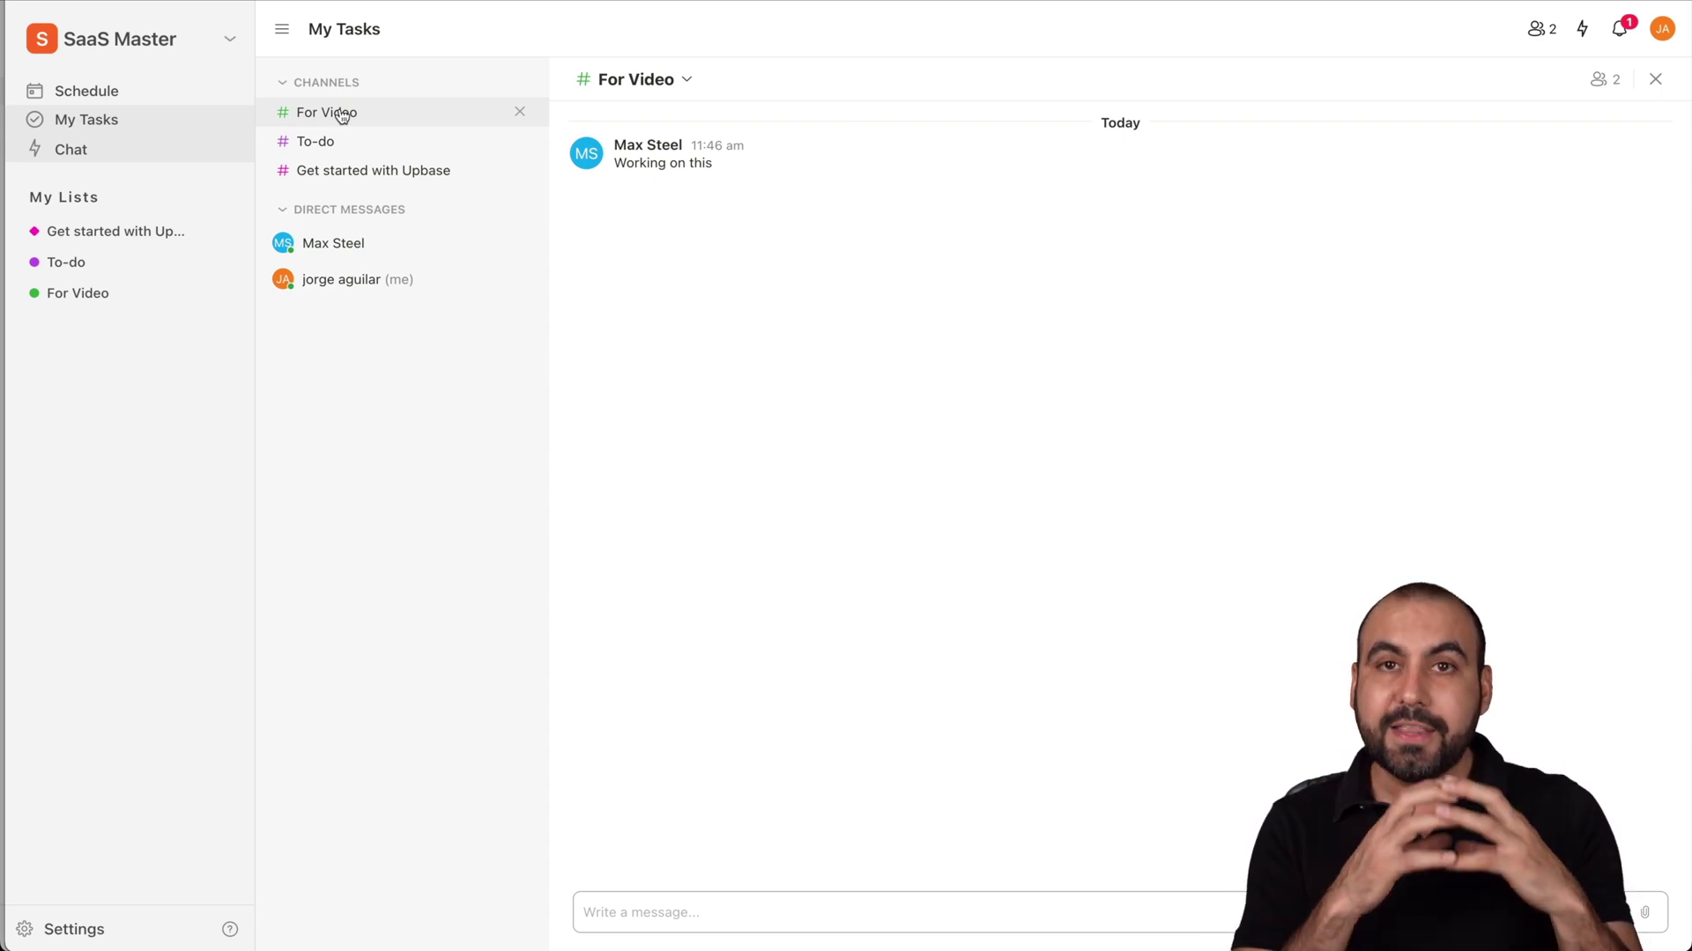
Send 'OK' in the direct conversation with the teammate
left_click(362, 254)
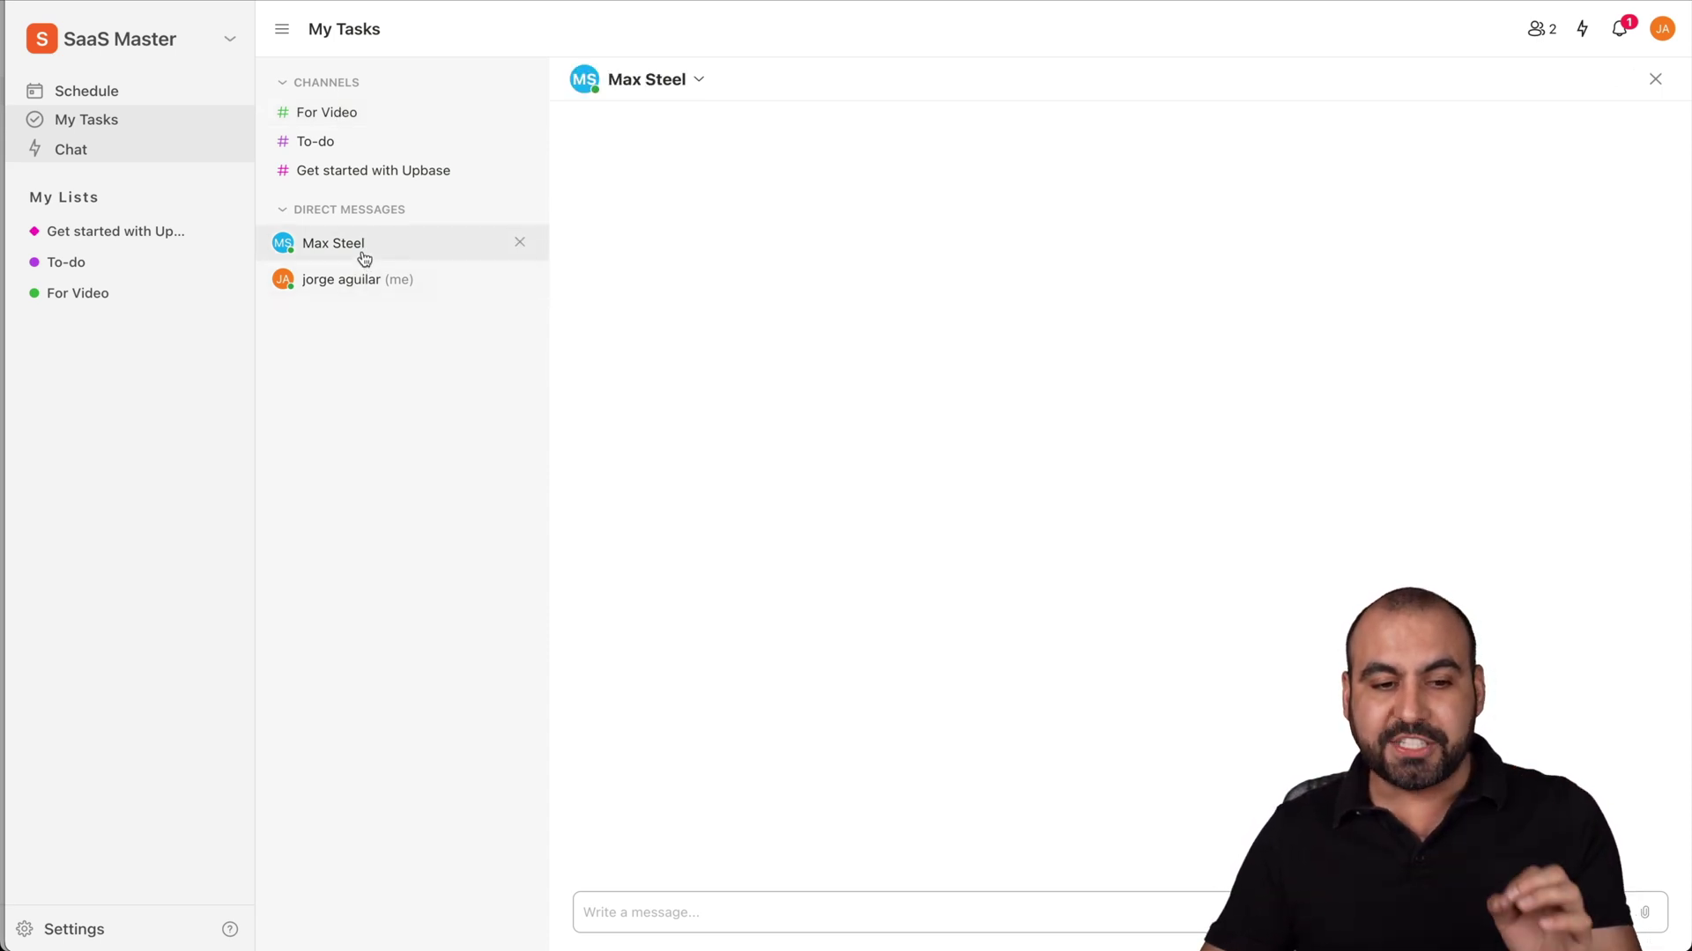
left_click(364, 121)
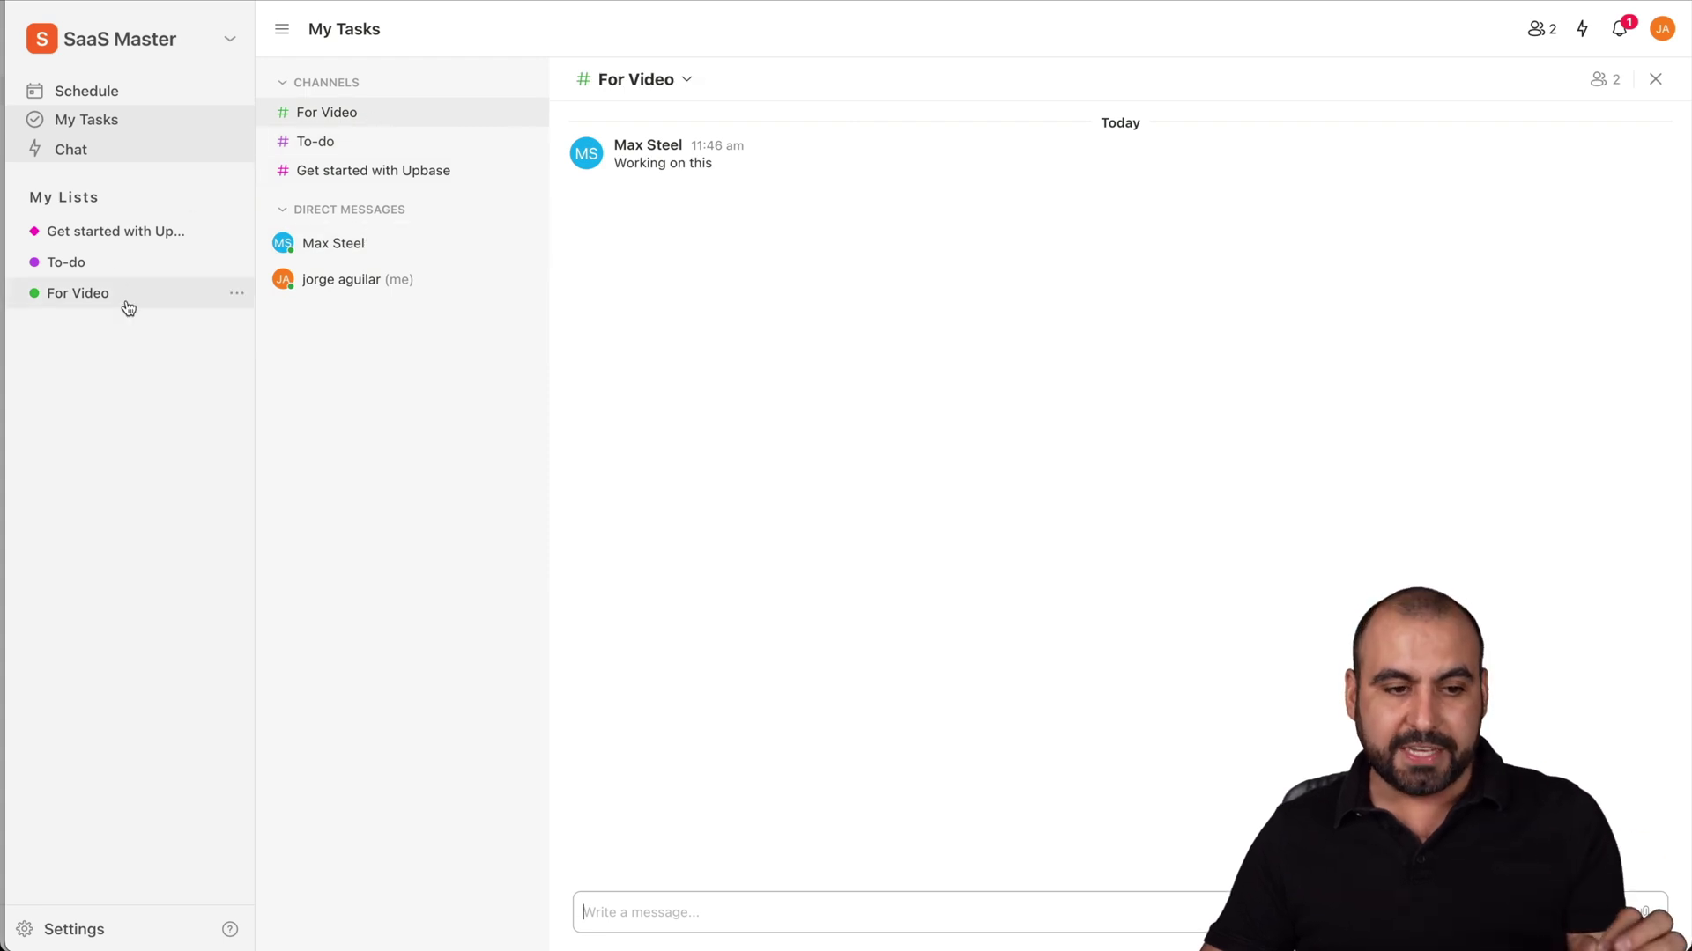
left_click(415, 255)
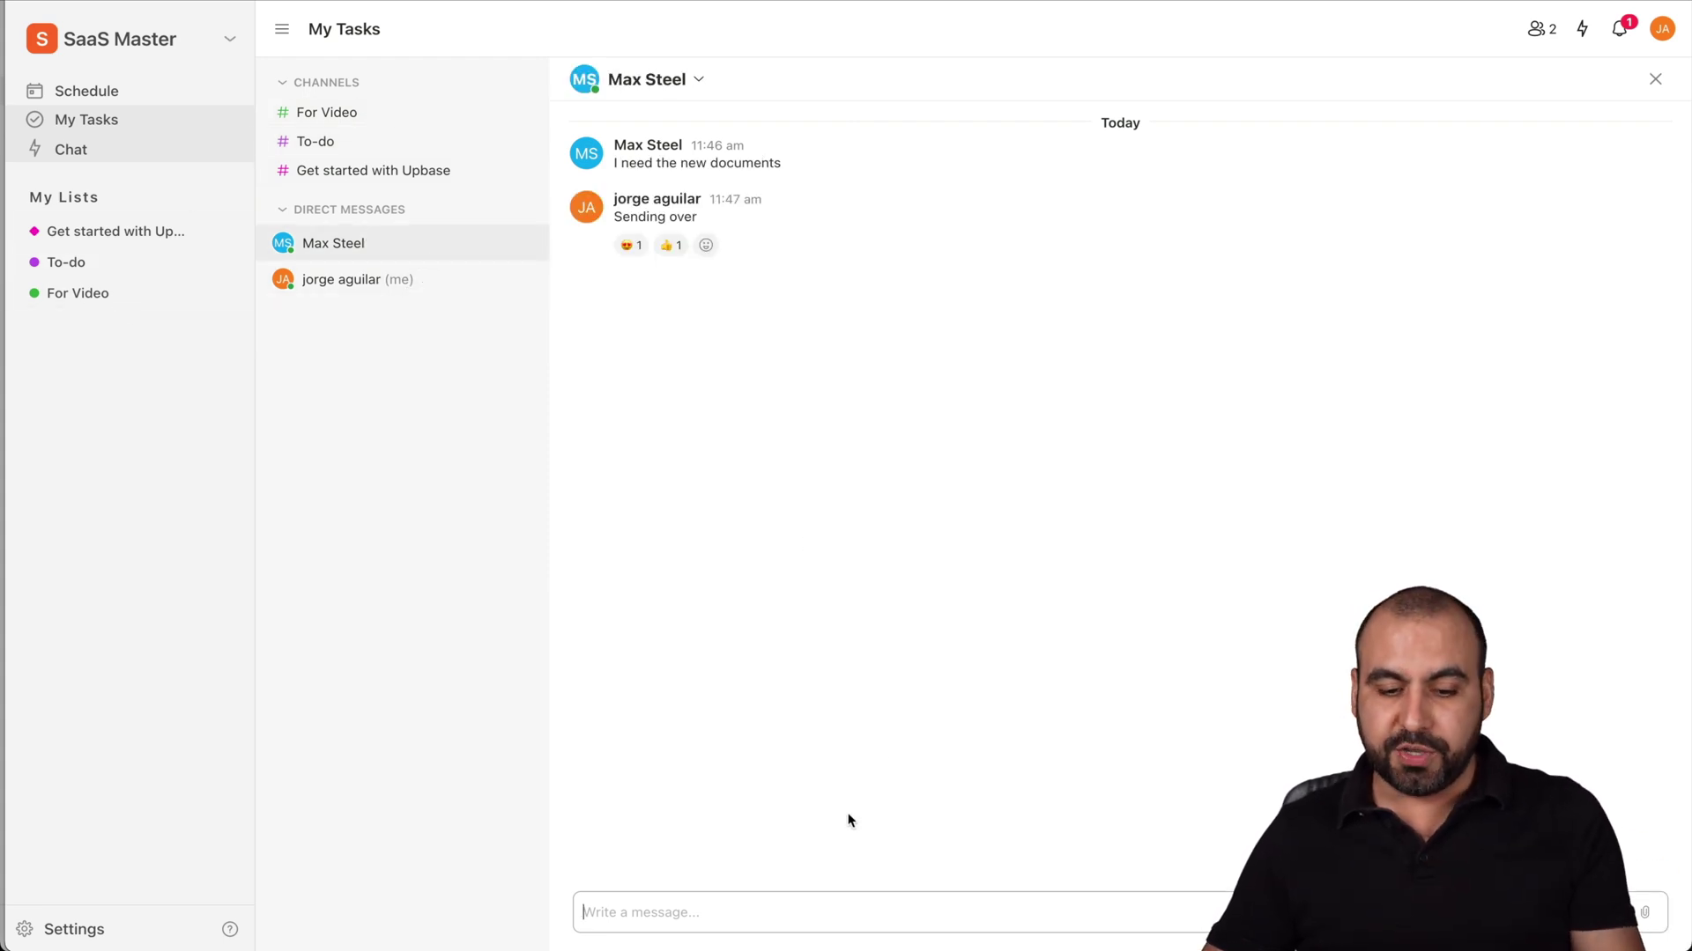
left_click(757, 917)
type("OK")
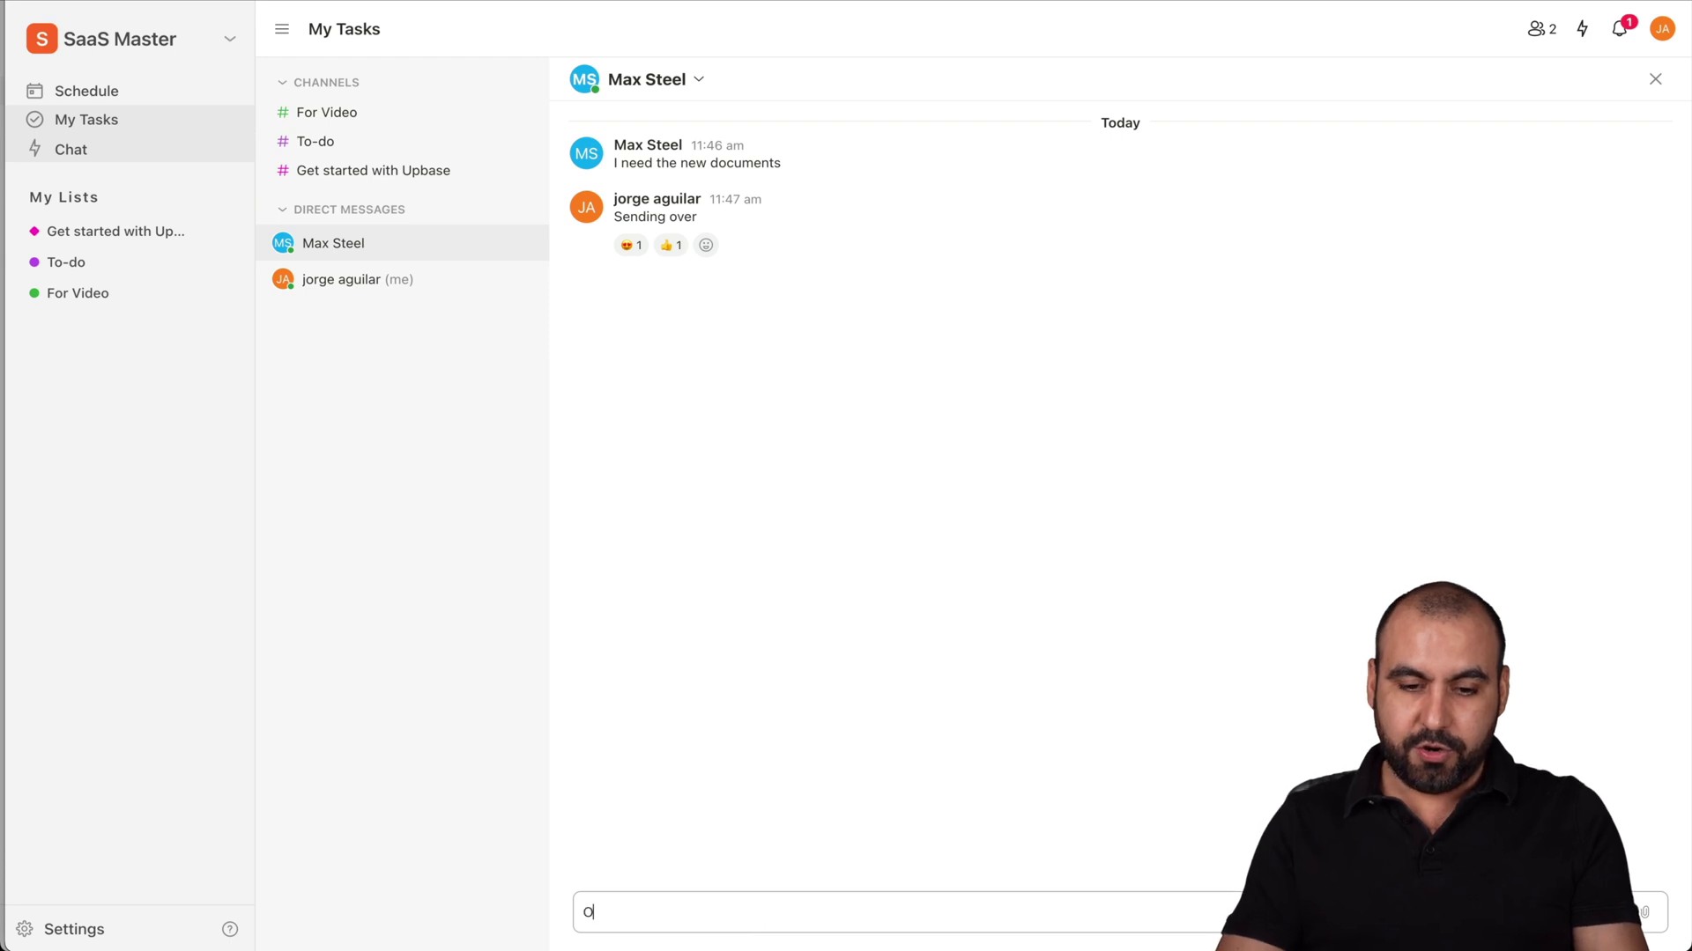
key("Return")
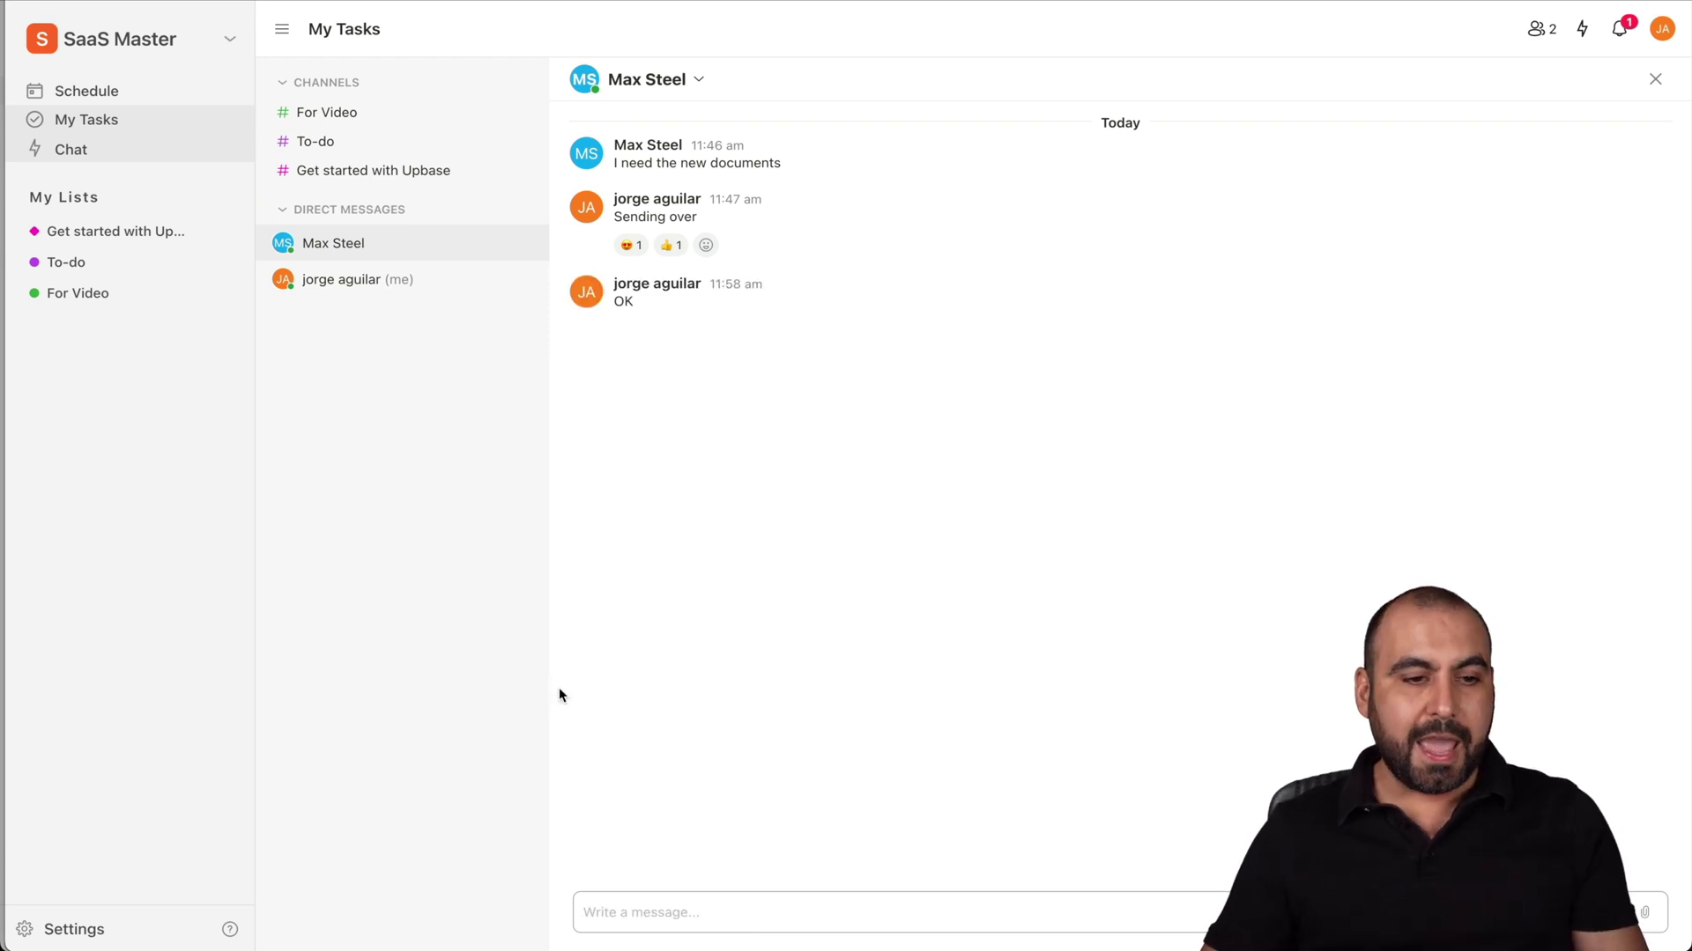
From the teammate's account window, reply 'OK' in the same direct conversation
left_click(3, 251)
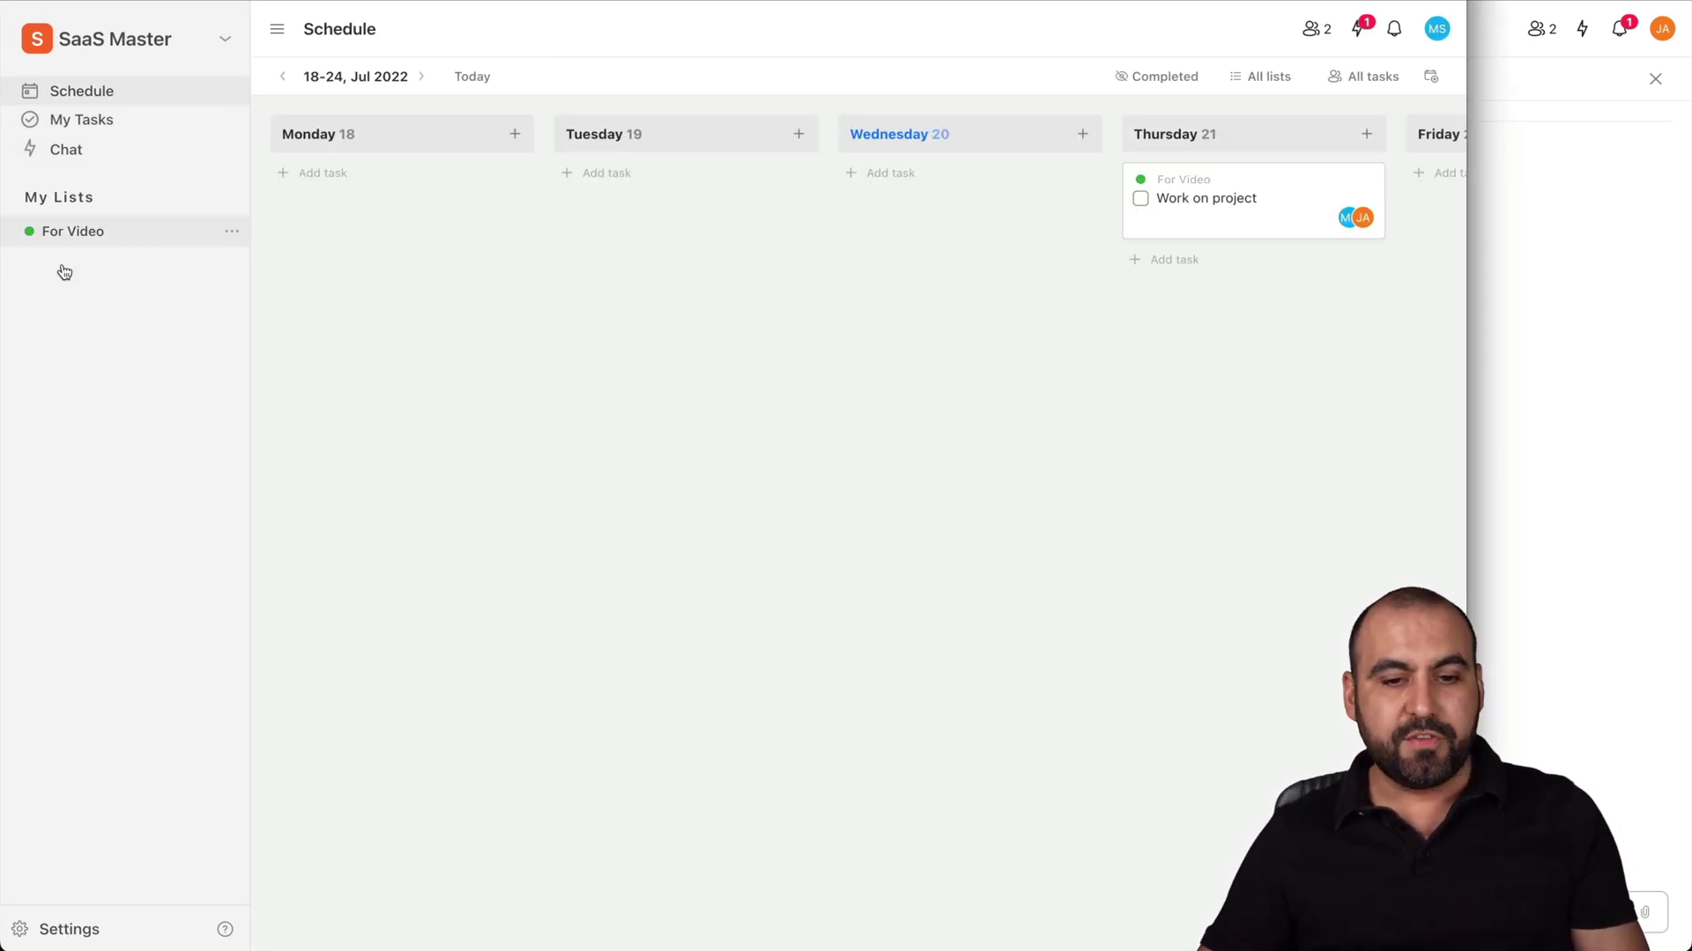
left_click(97, 149)
left_click(373, 193)
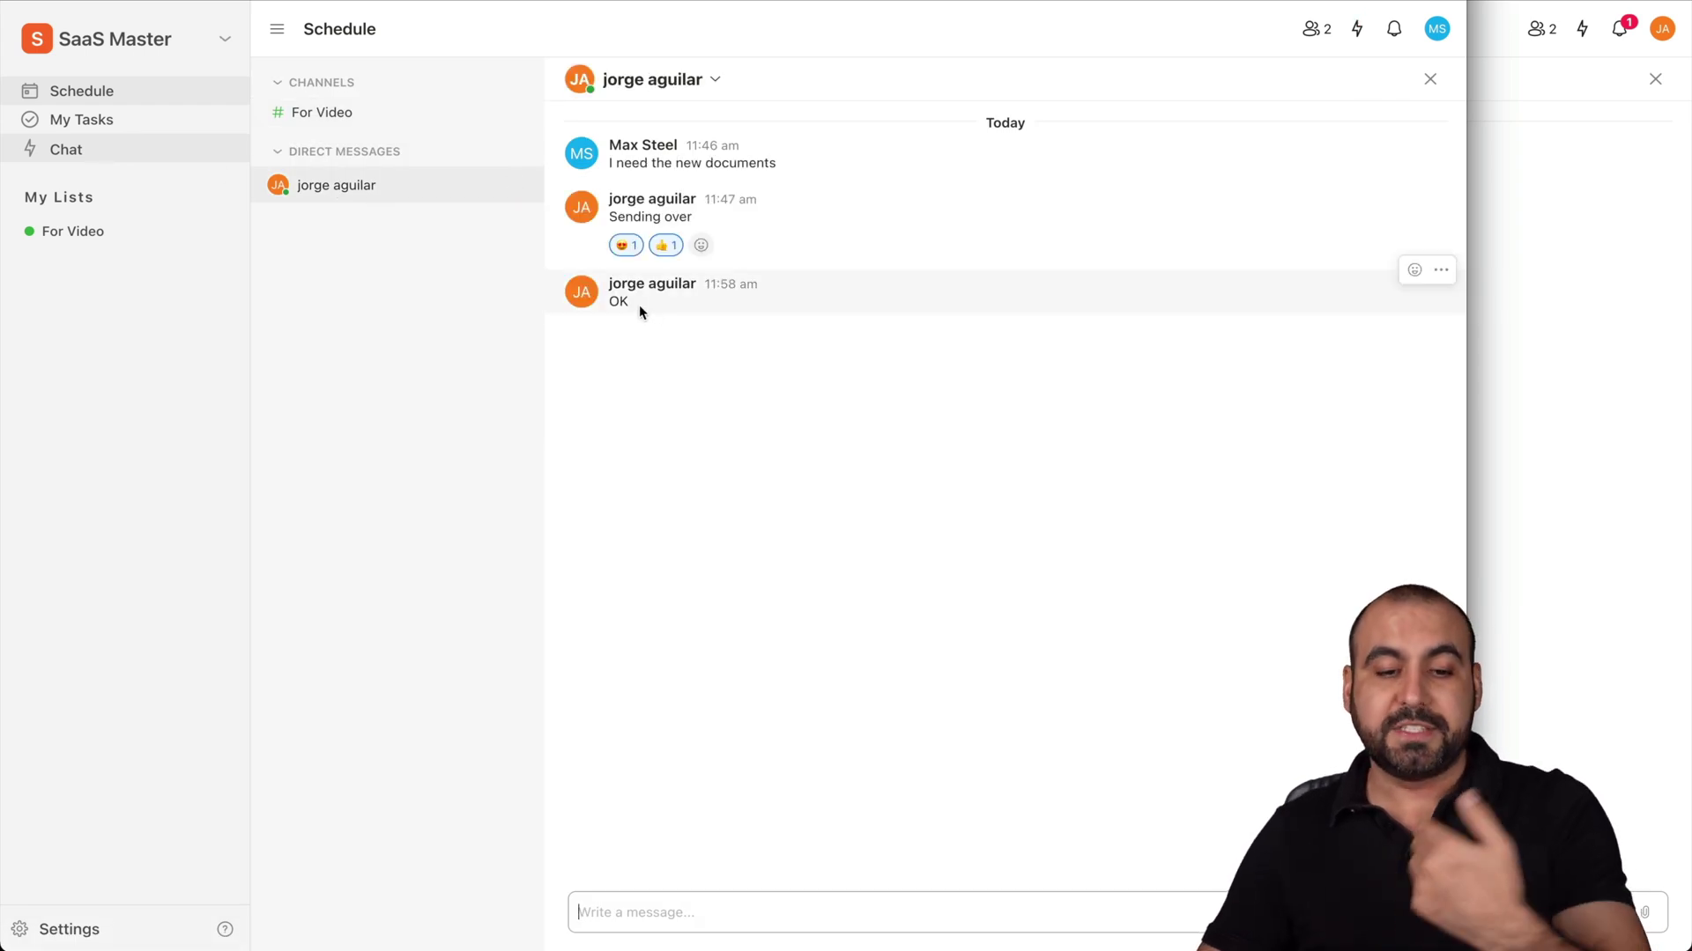
type("OK")
key("Return")
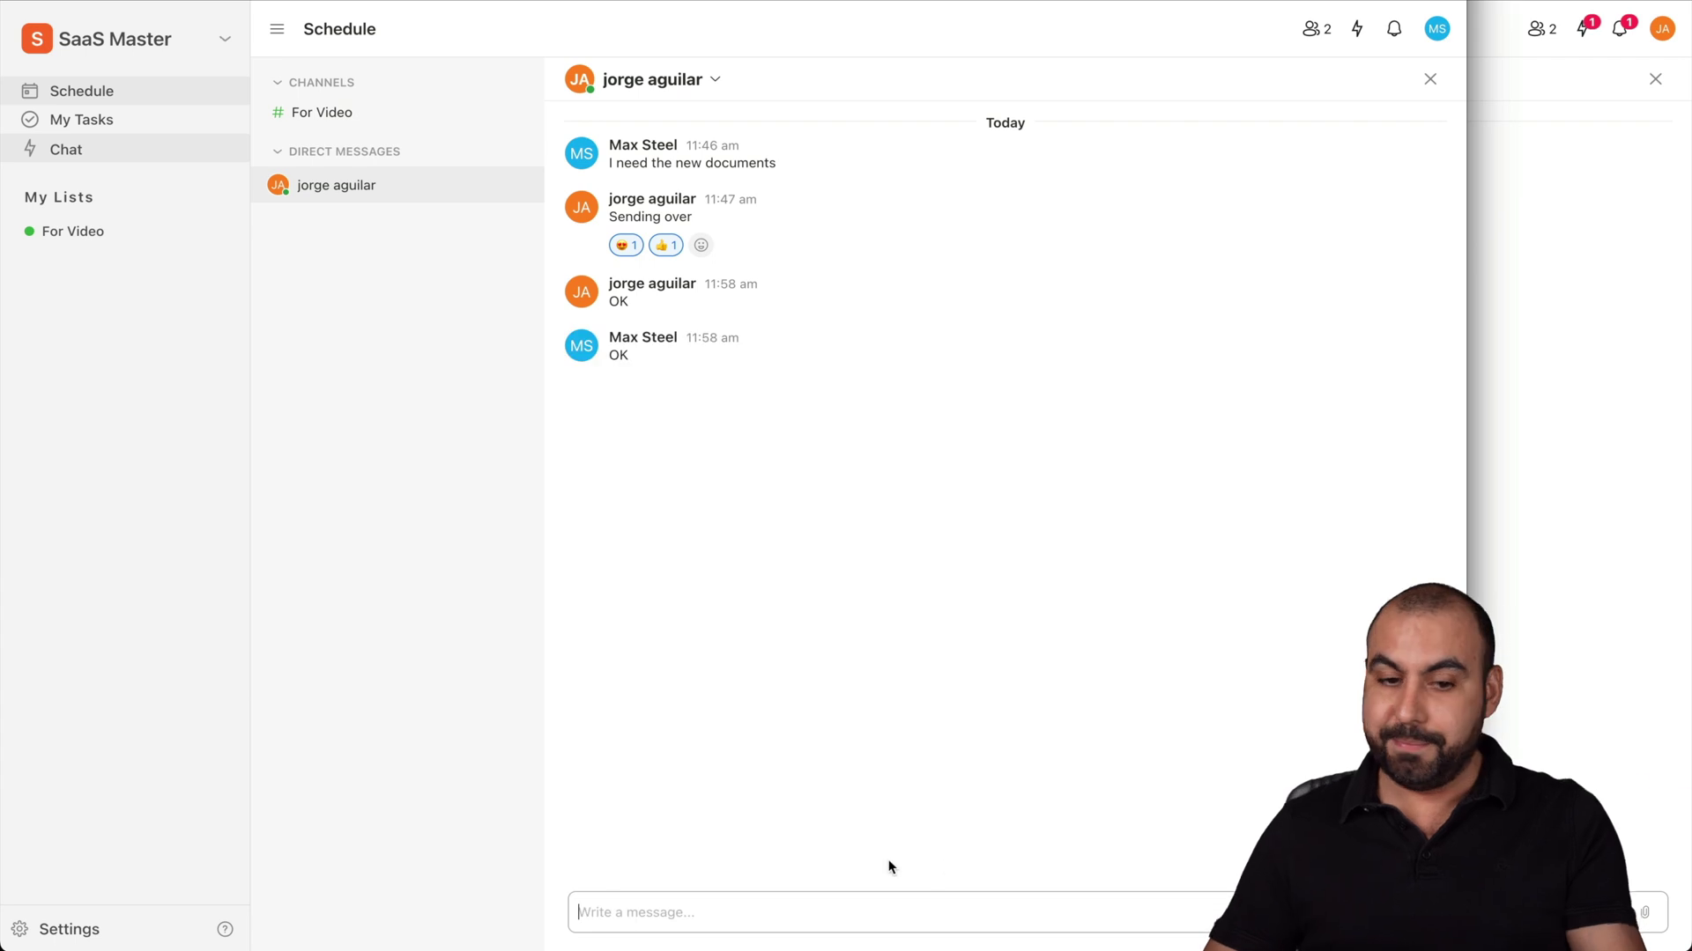
left_click(1547, 281)
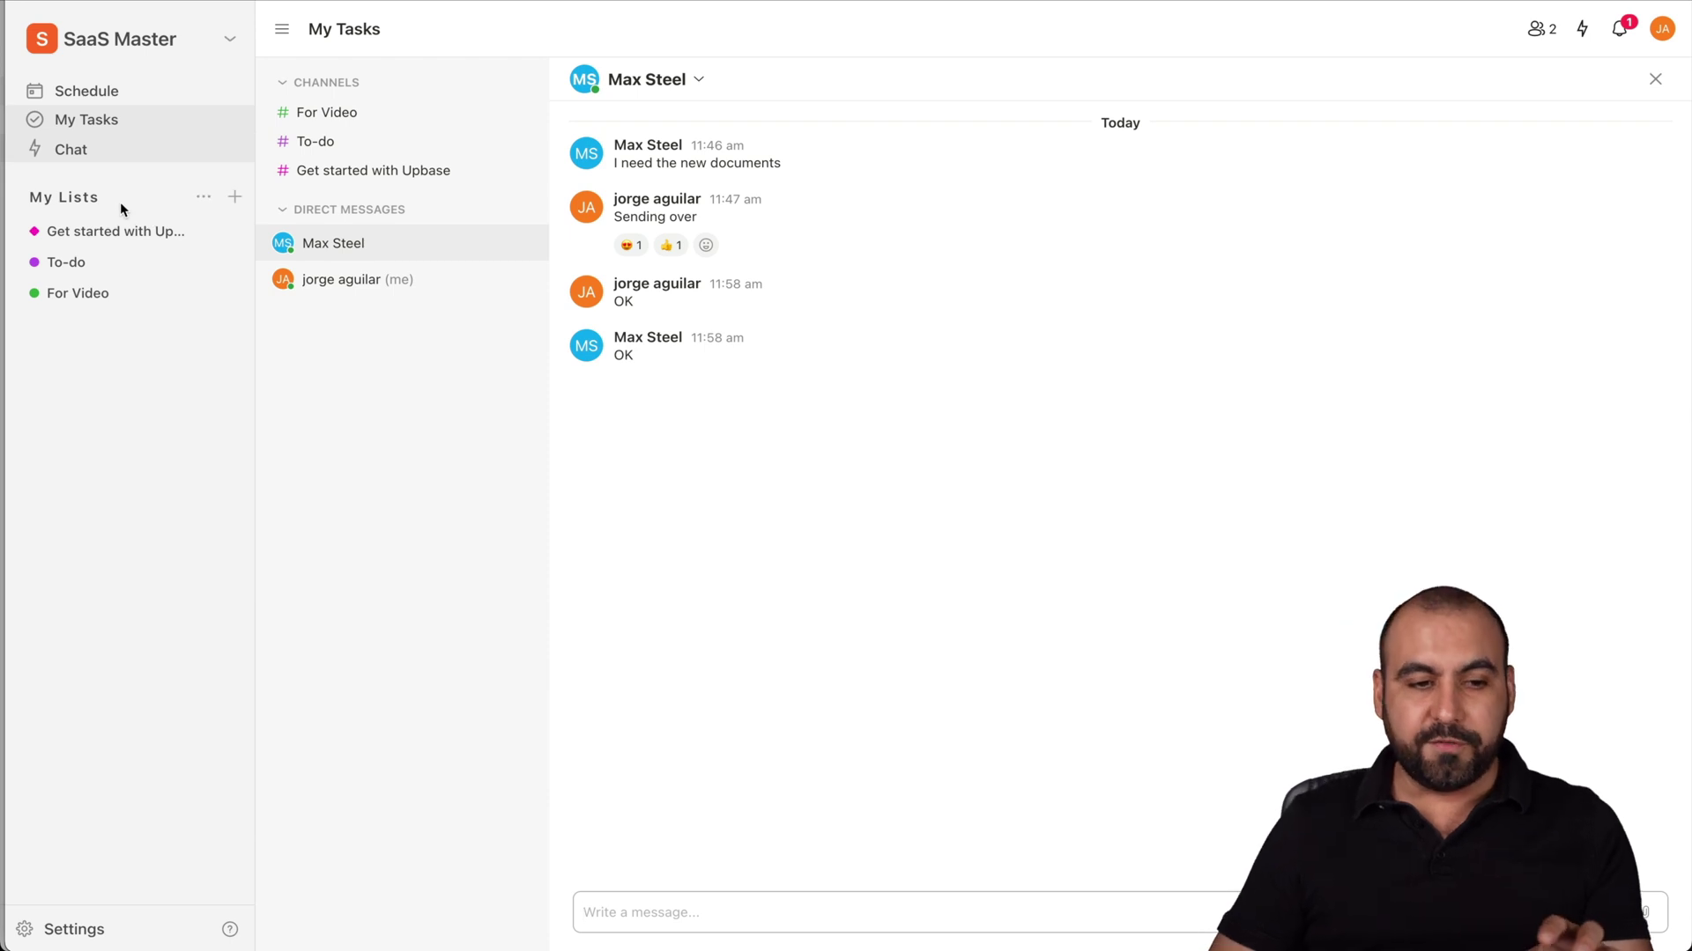
Create a list 'THIS VIDEO' under My Lists with slate-blue colour and a diamond icon
left_click(236, 201)
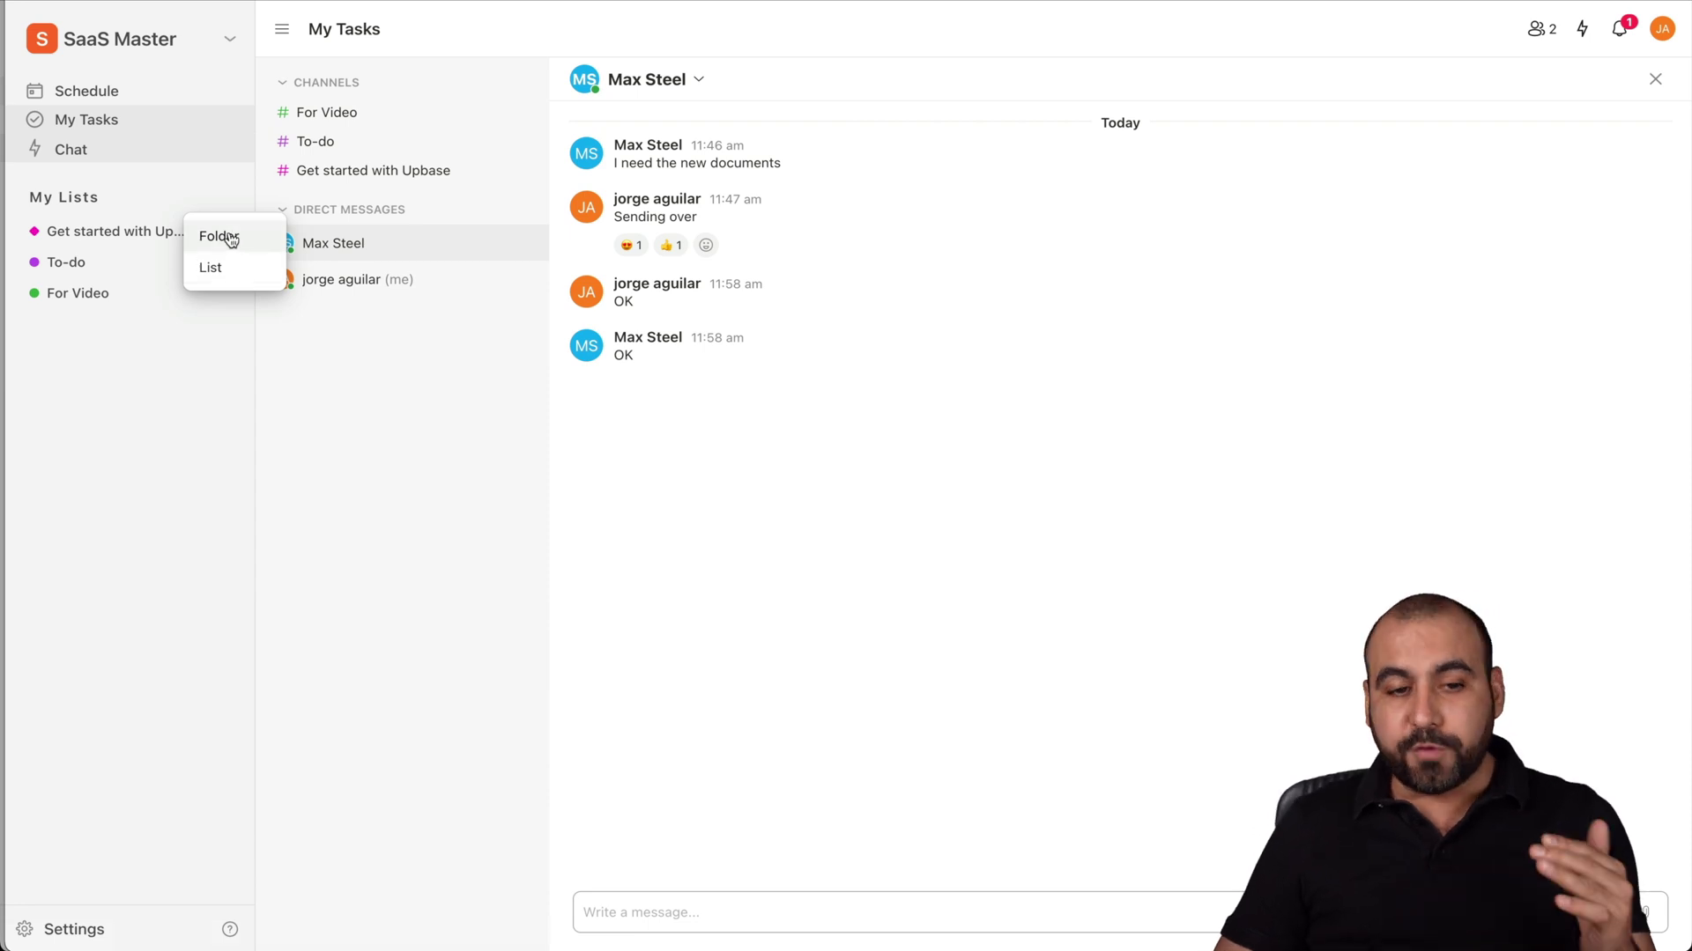
left_click(230, 280)
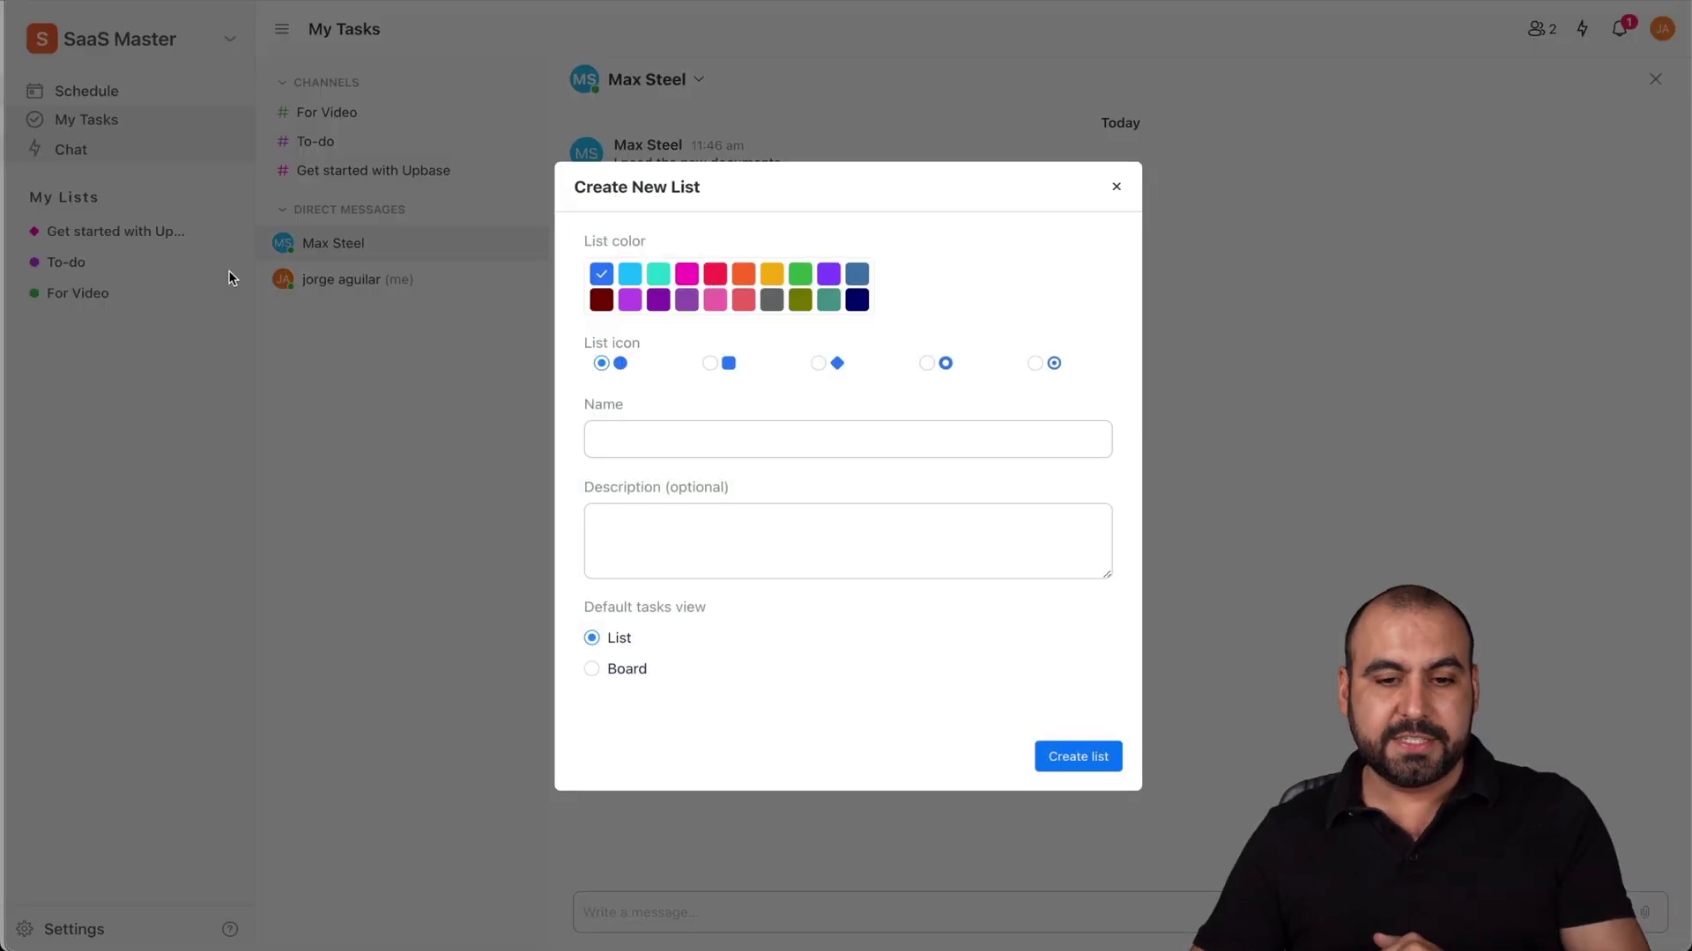
left_click(859, 275)
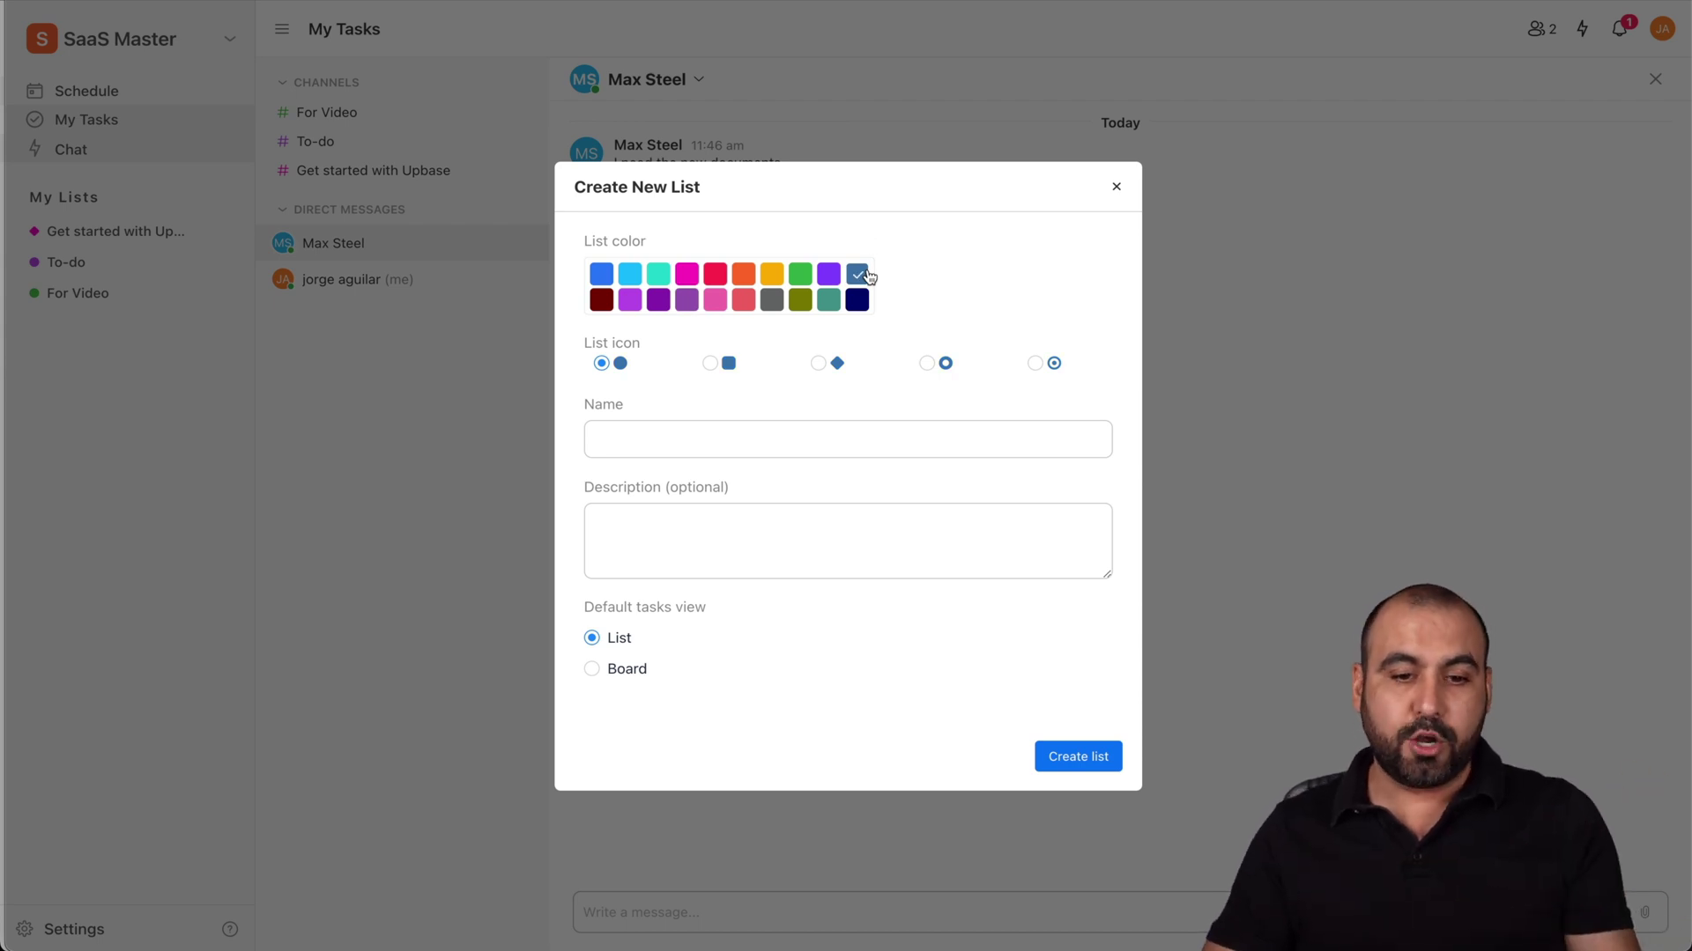
left_click(823, 364)
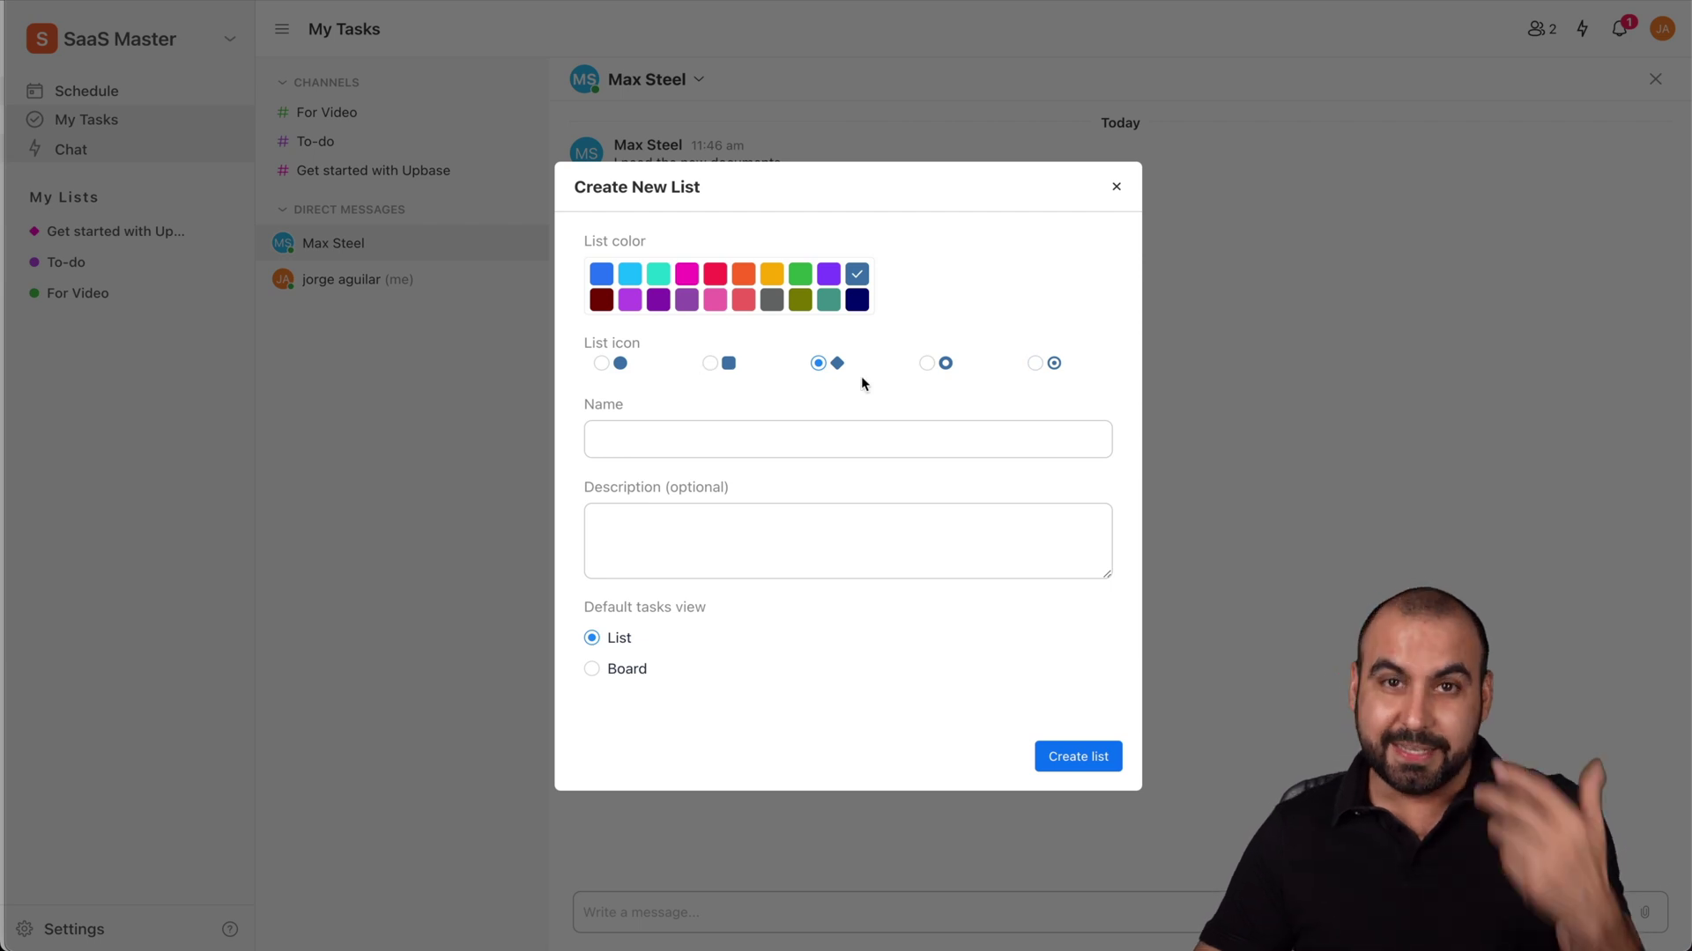
left_click(698, 447)
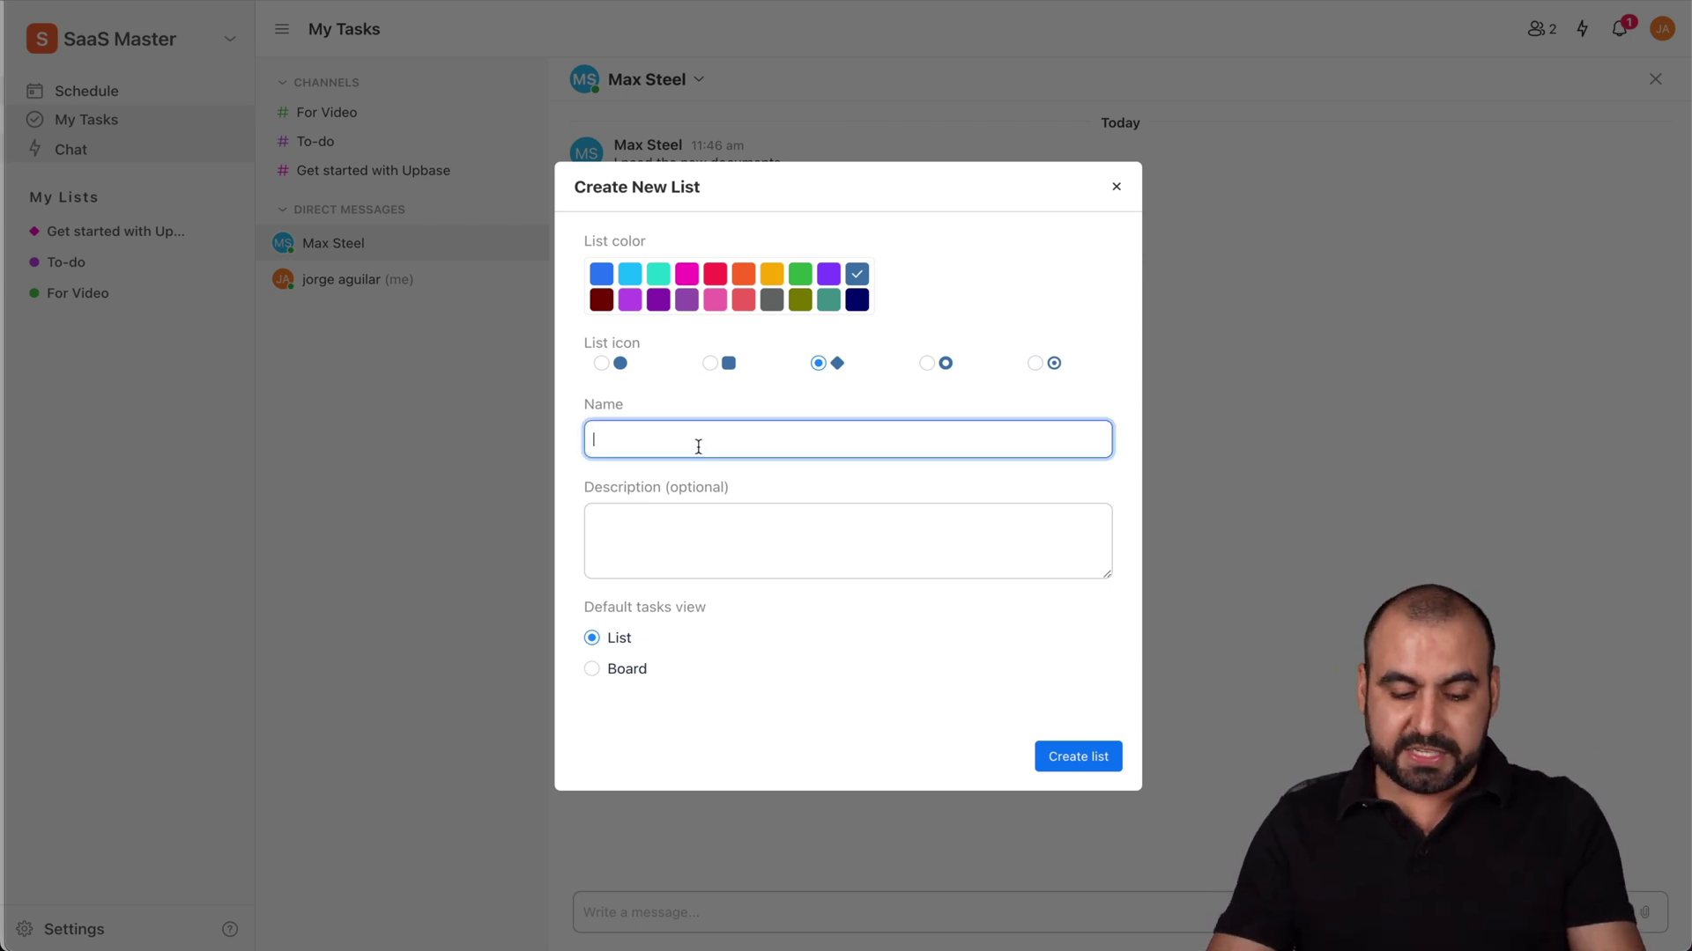
type("THIS VIDEO")
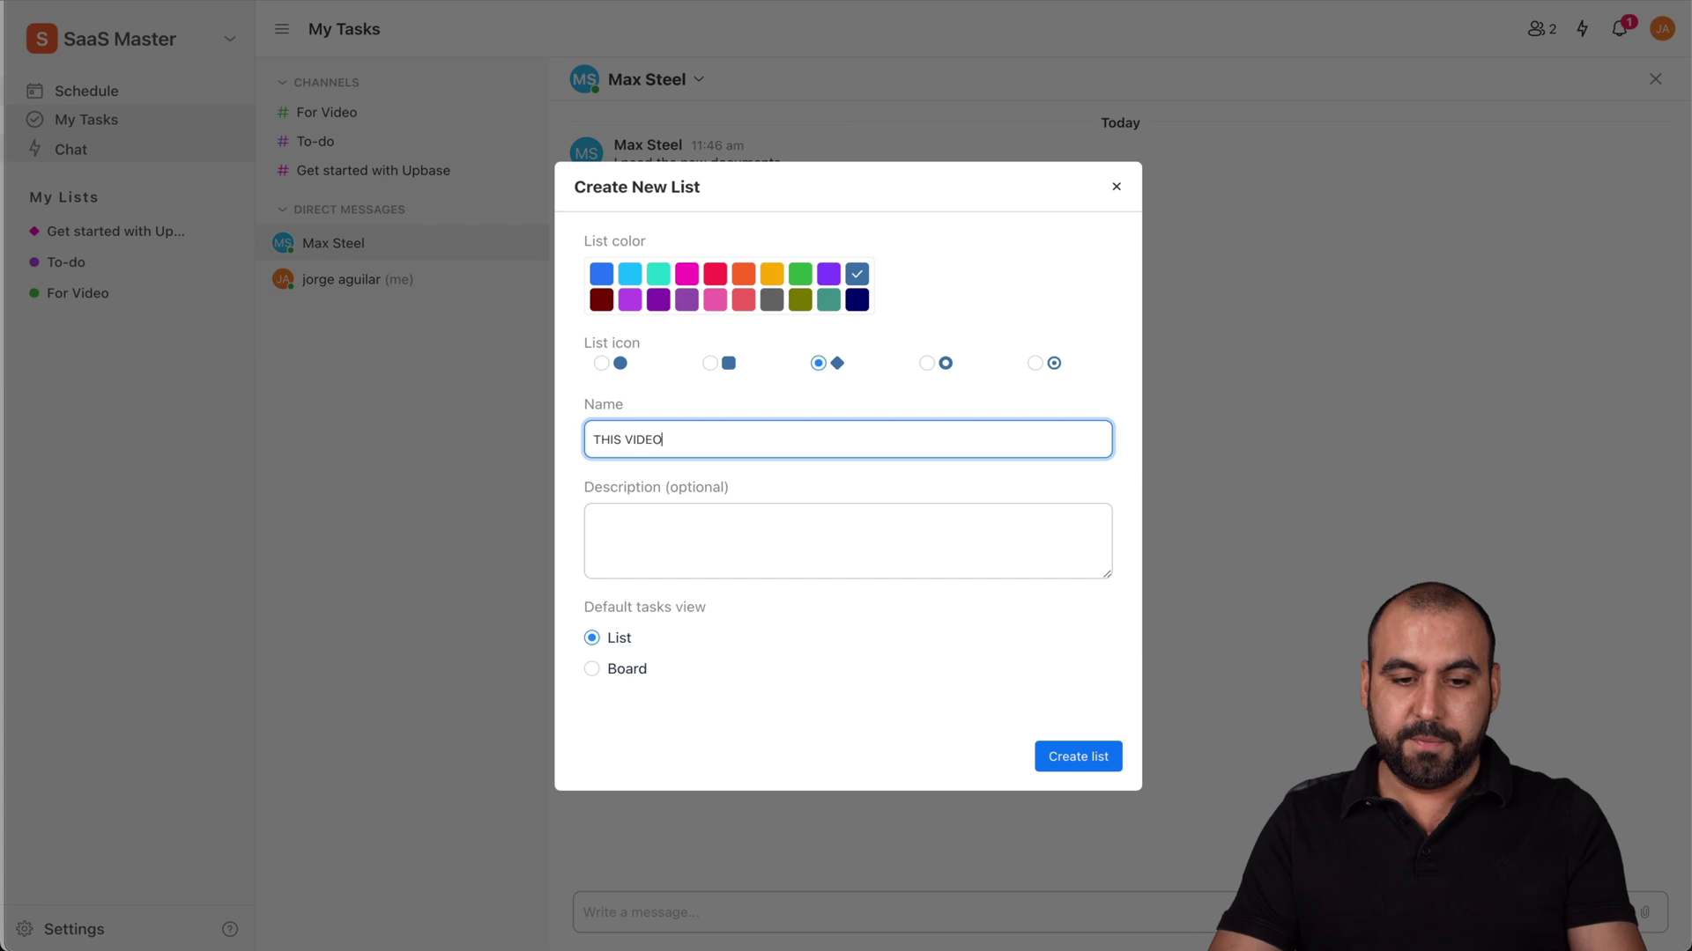
left_click(707, 539)
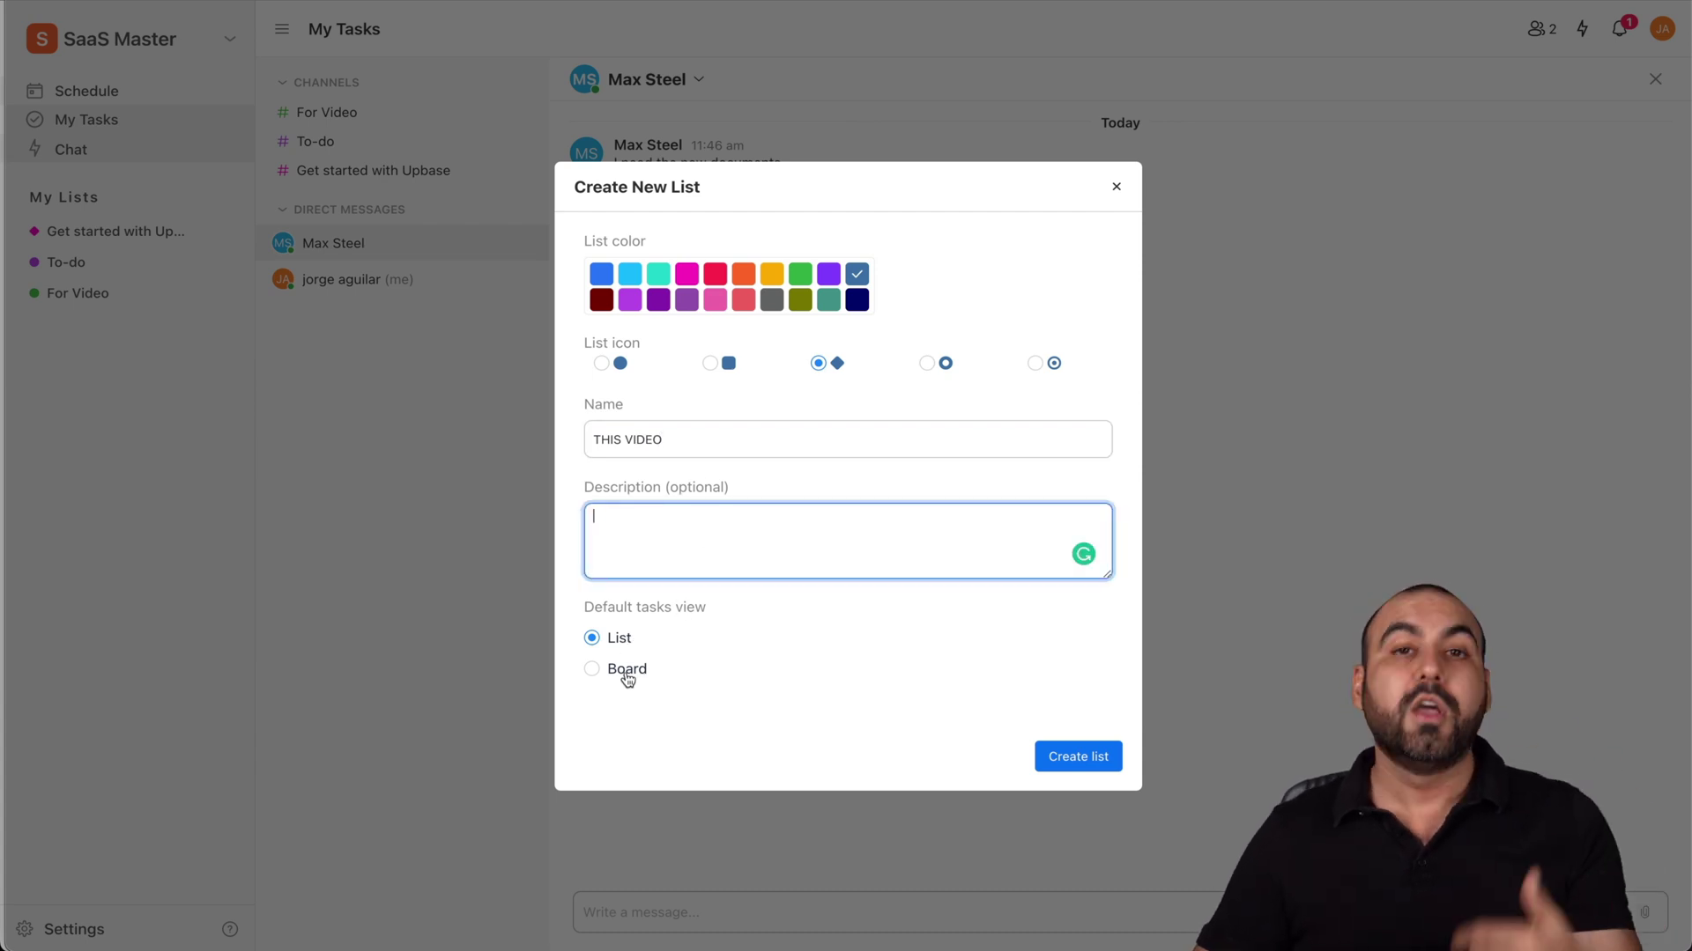
left_click(1087, 757)
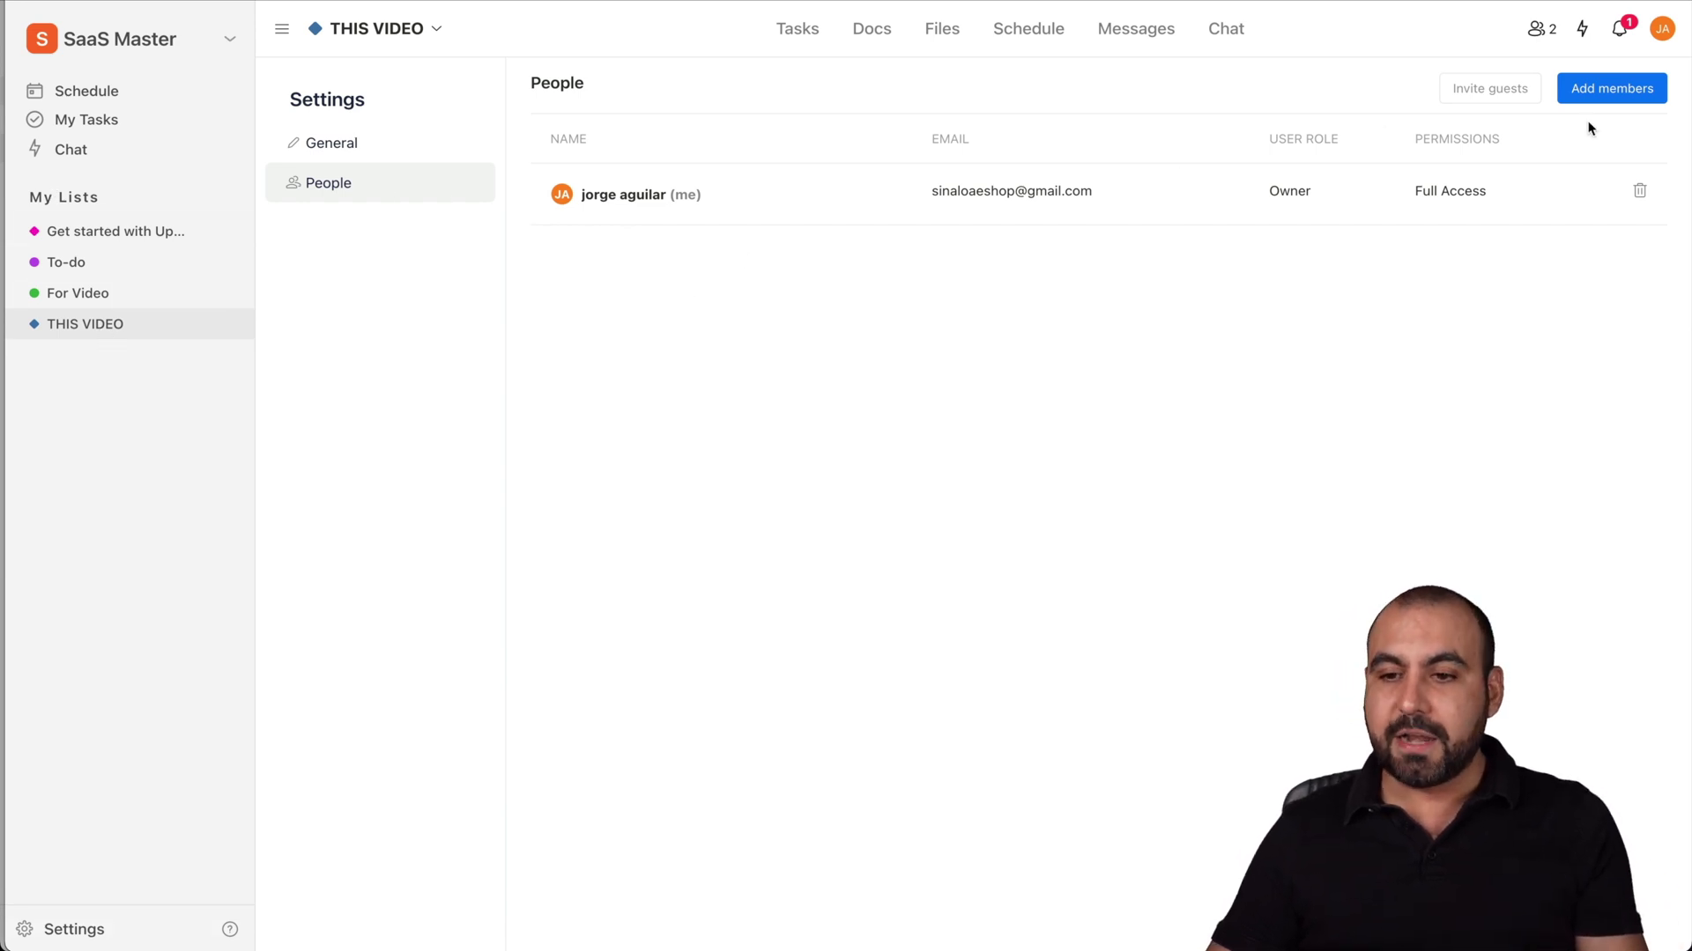
Invite the teammate to THIS VIDEO with Full Access, then show the list's Tasks page
left_click(1608, 97)
left_click(685, 451)
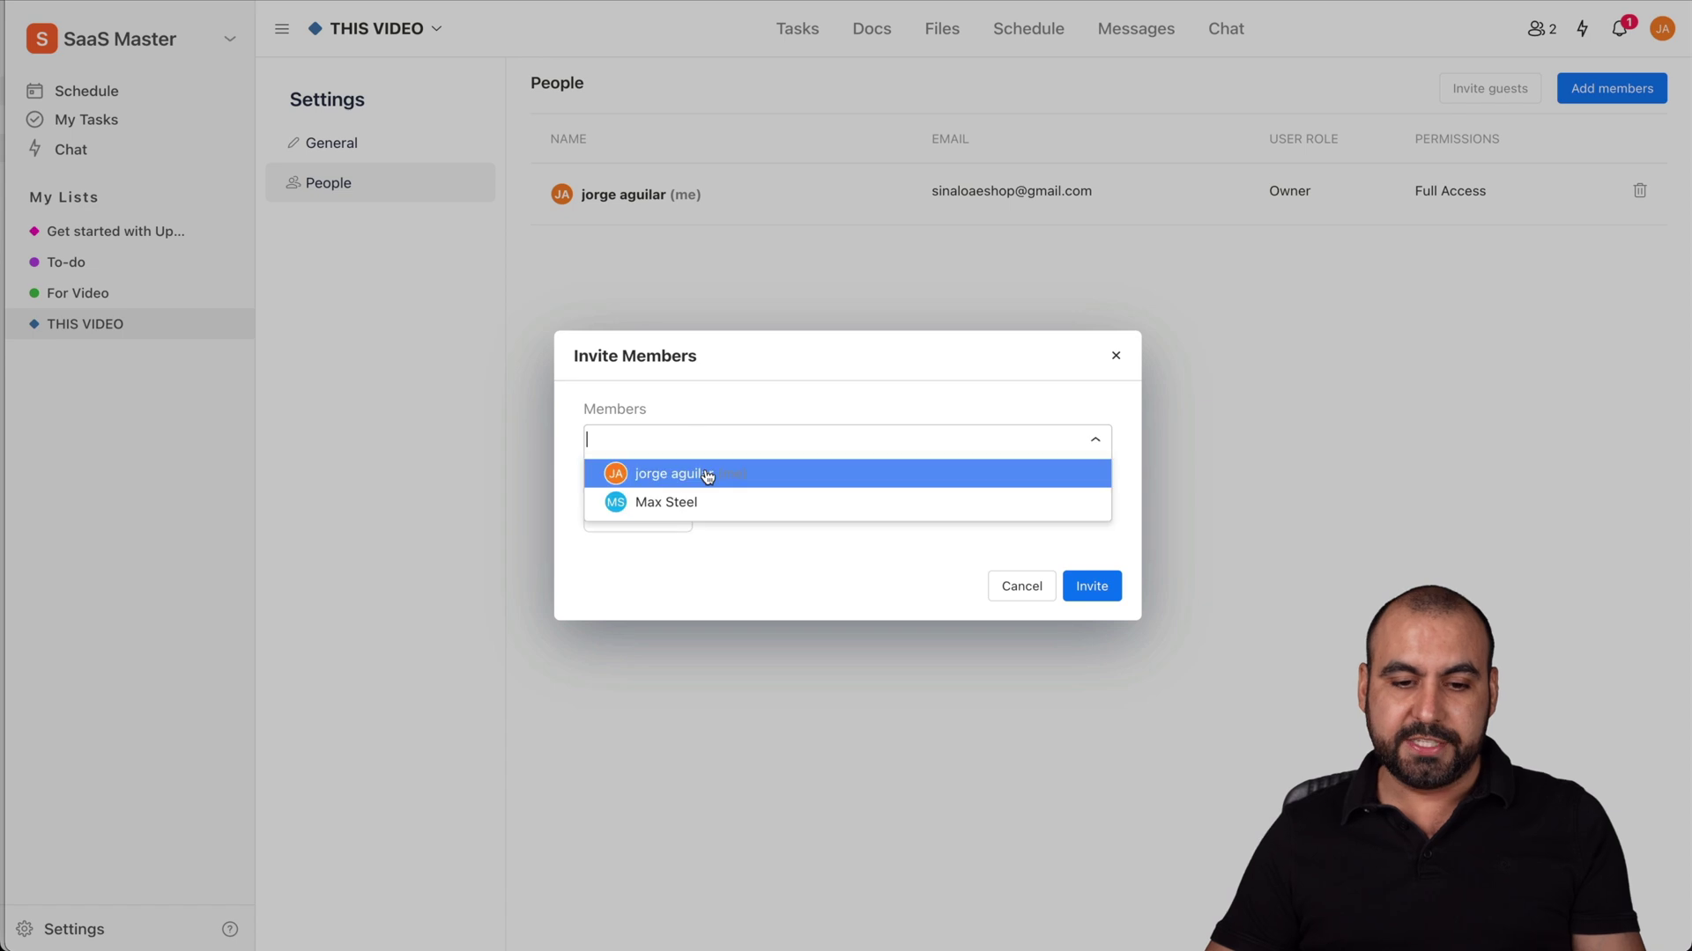
left_click(725, 498)
left_click(670, 519)
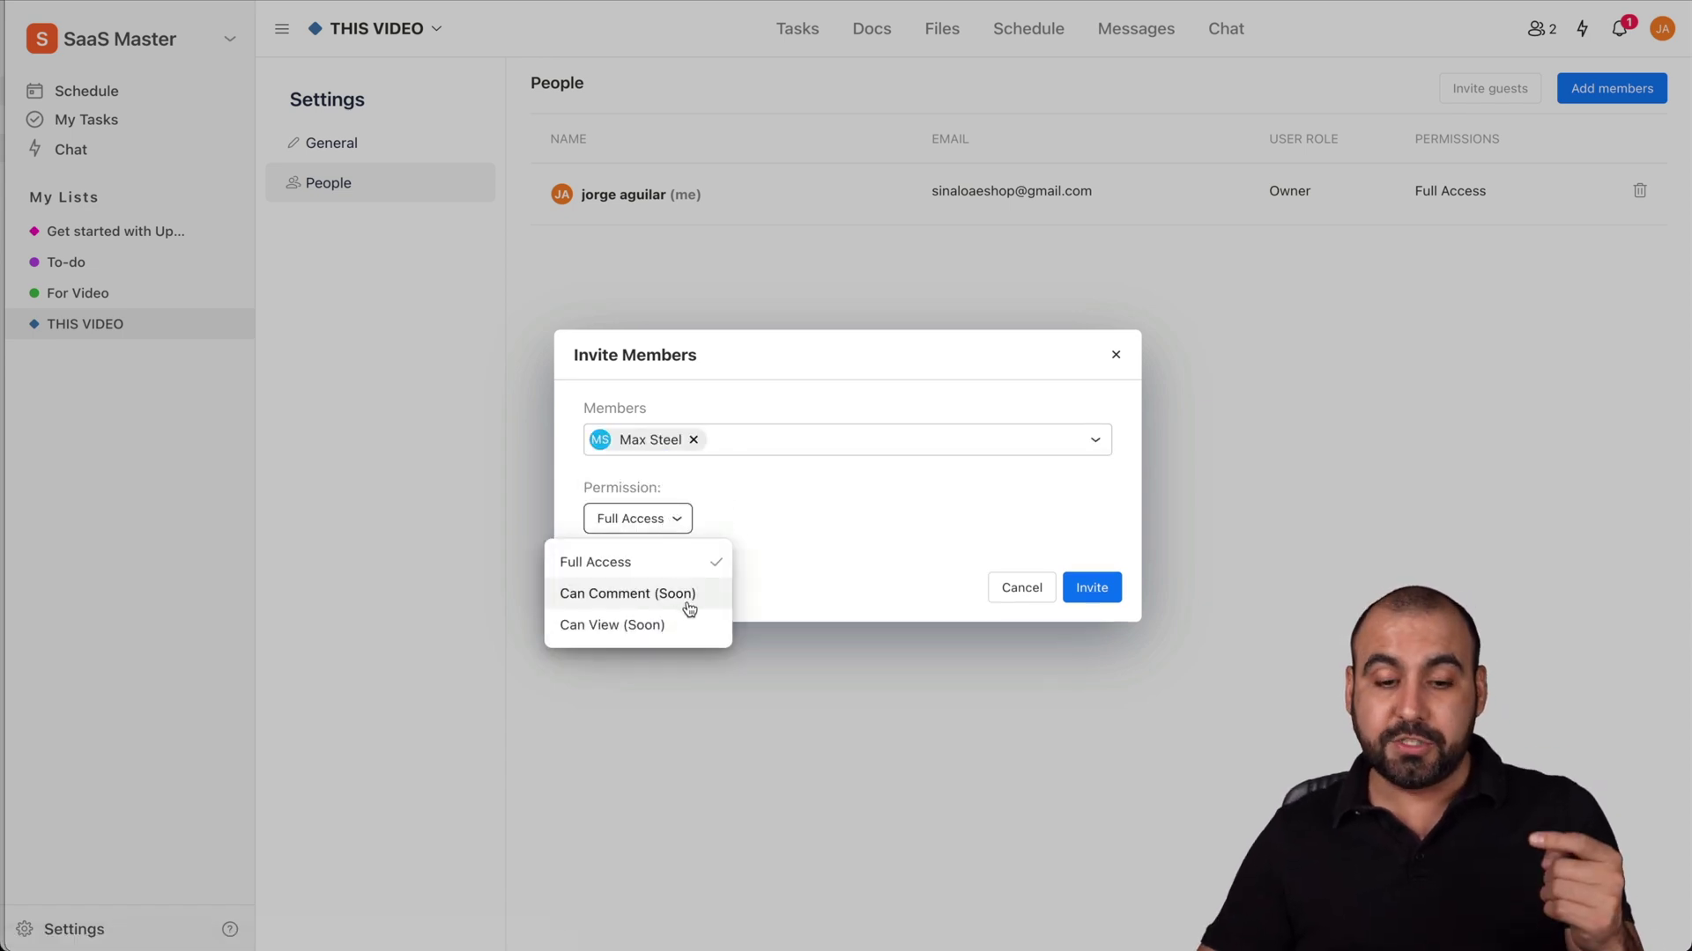
left_click(860, 509)
left_click(1088, 585)
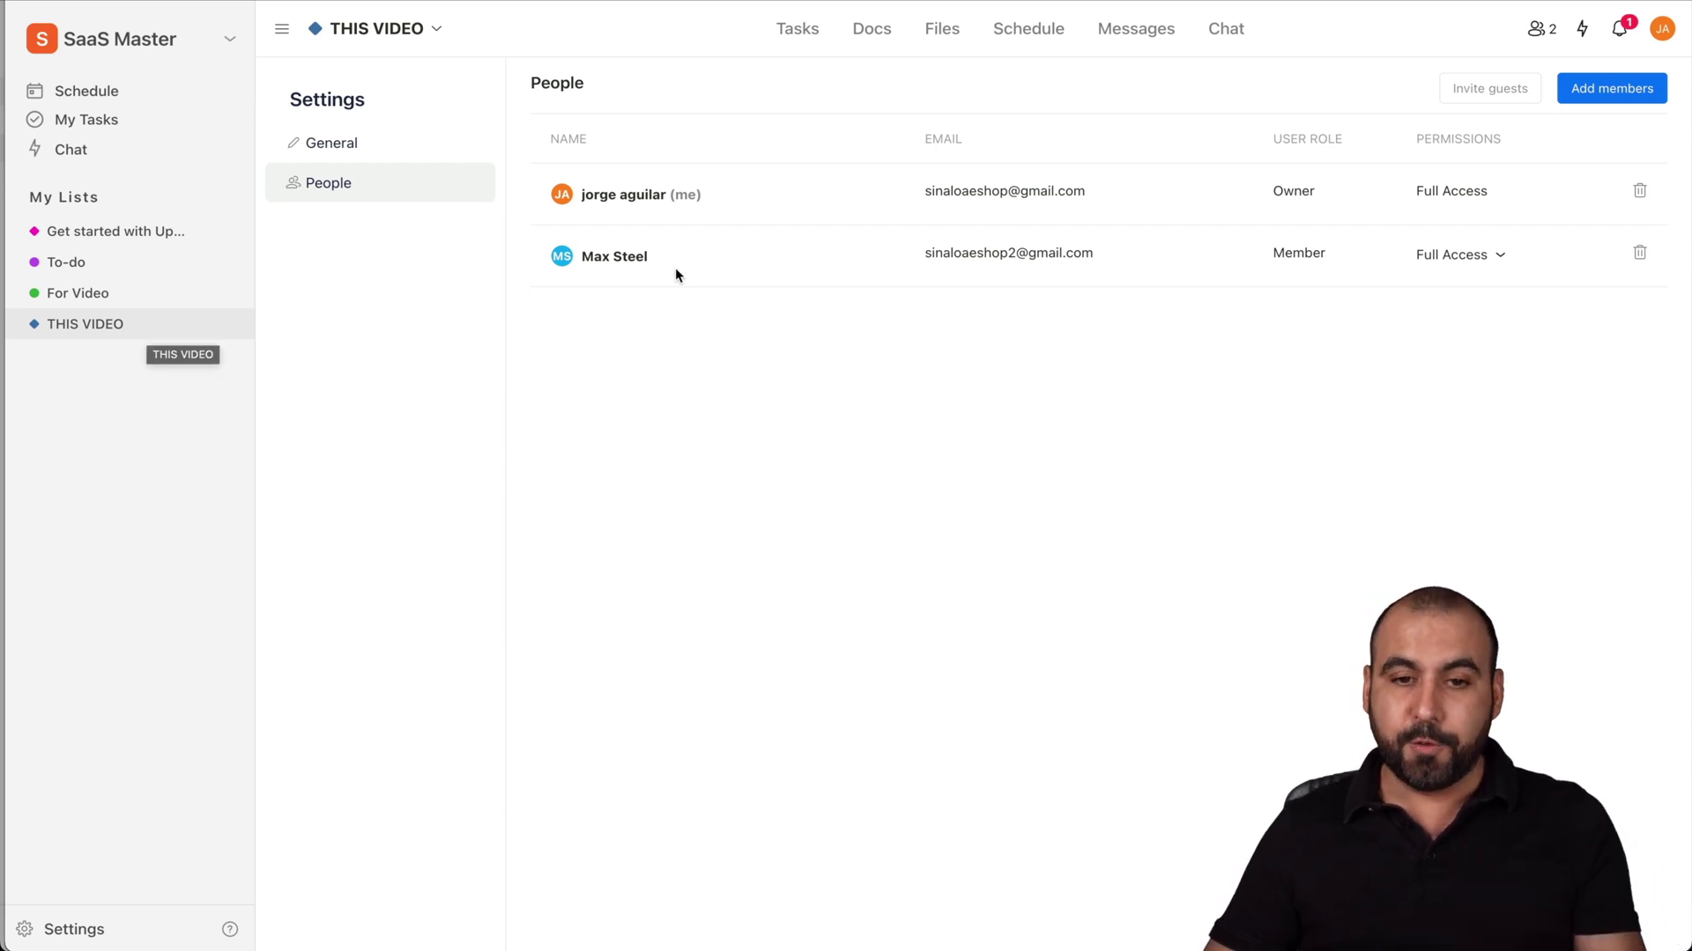
left_click(789, 26)
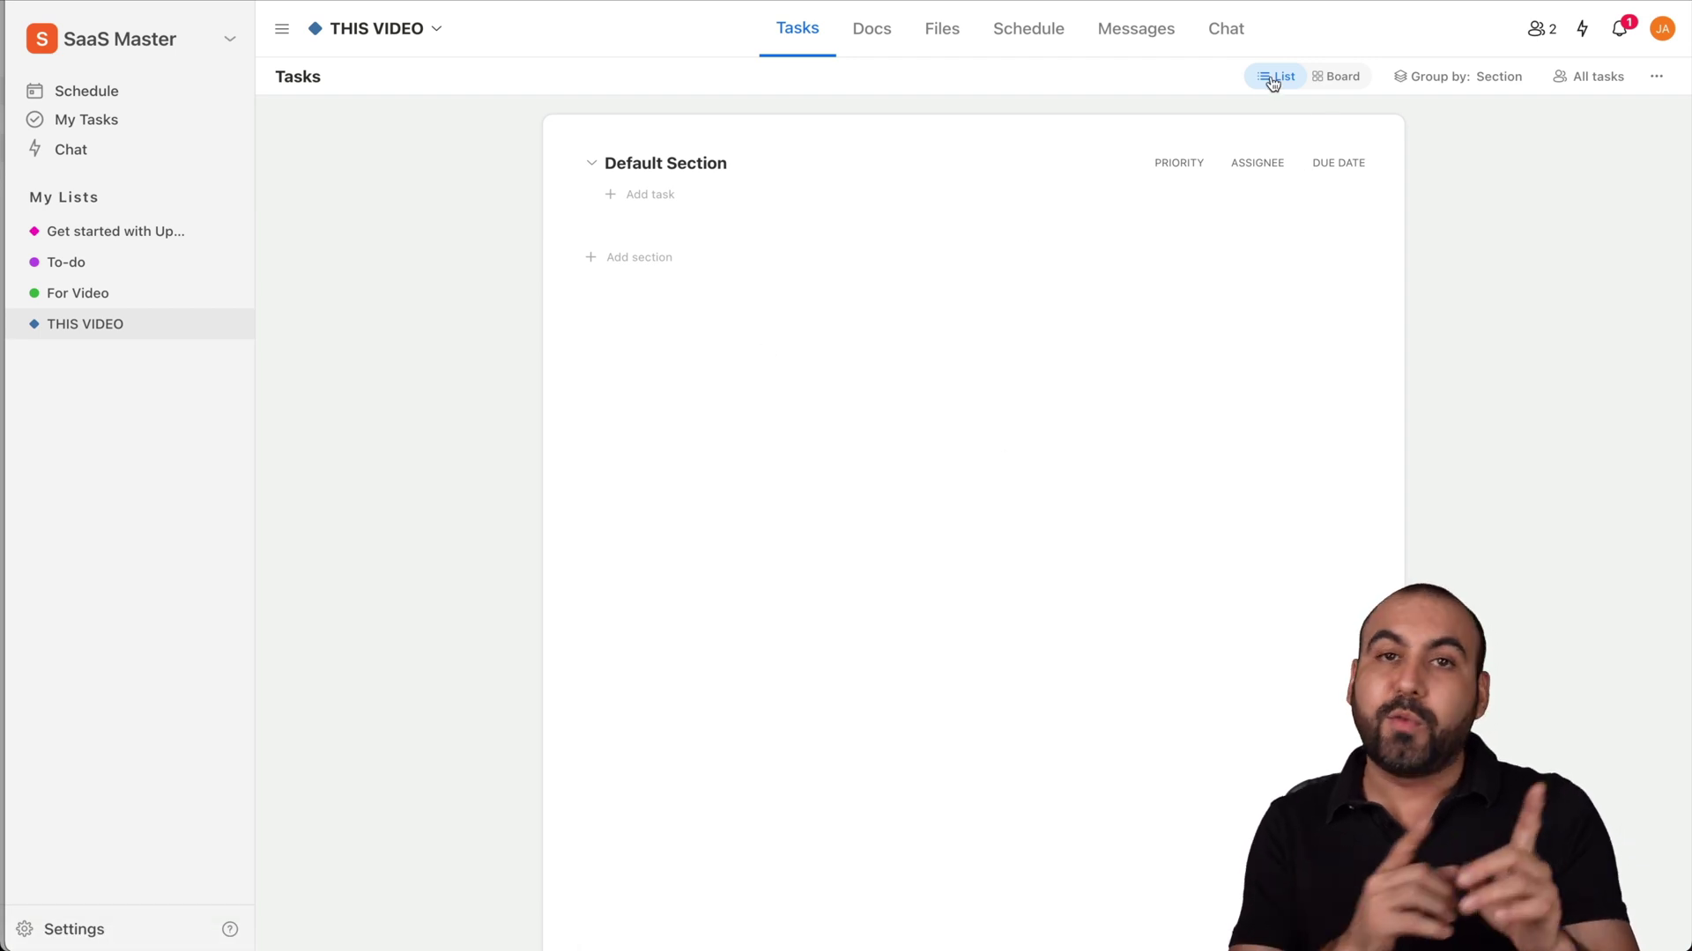
Switch THIS VIDEO to Board view and add 'Work On' and 'Done' sections
left_click(1333, 76)
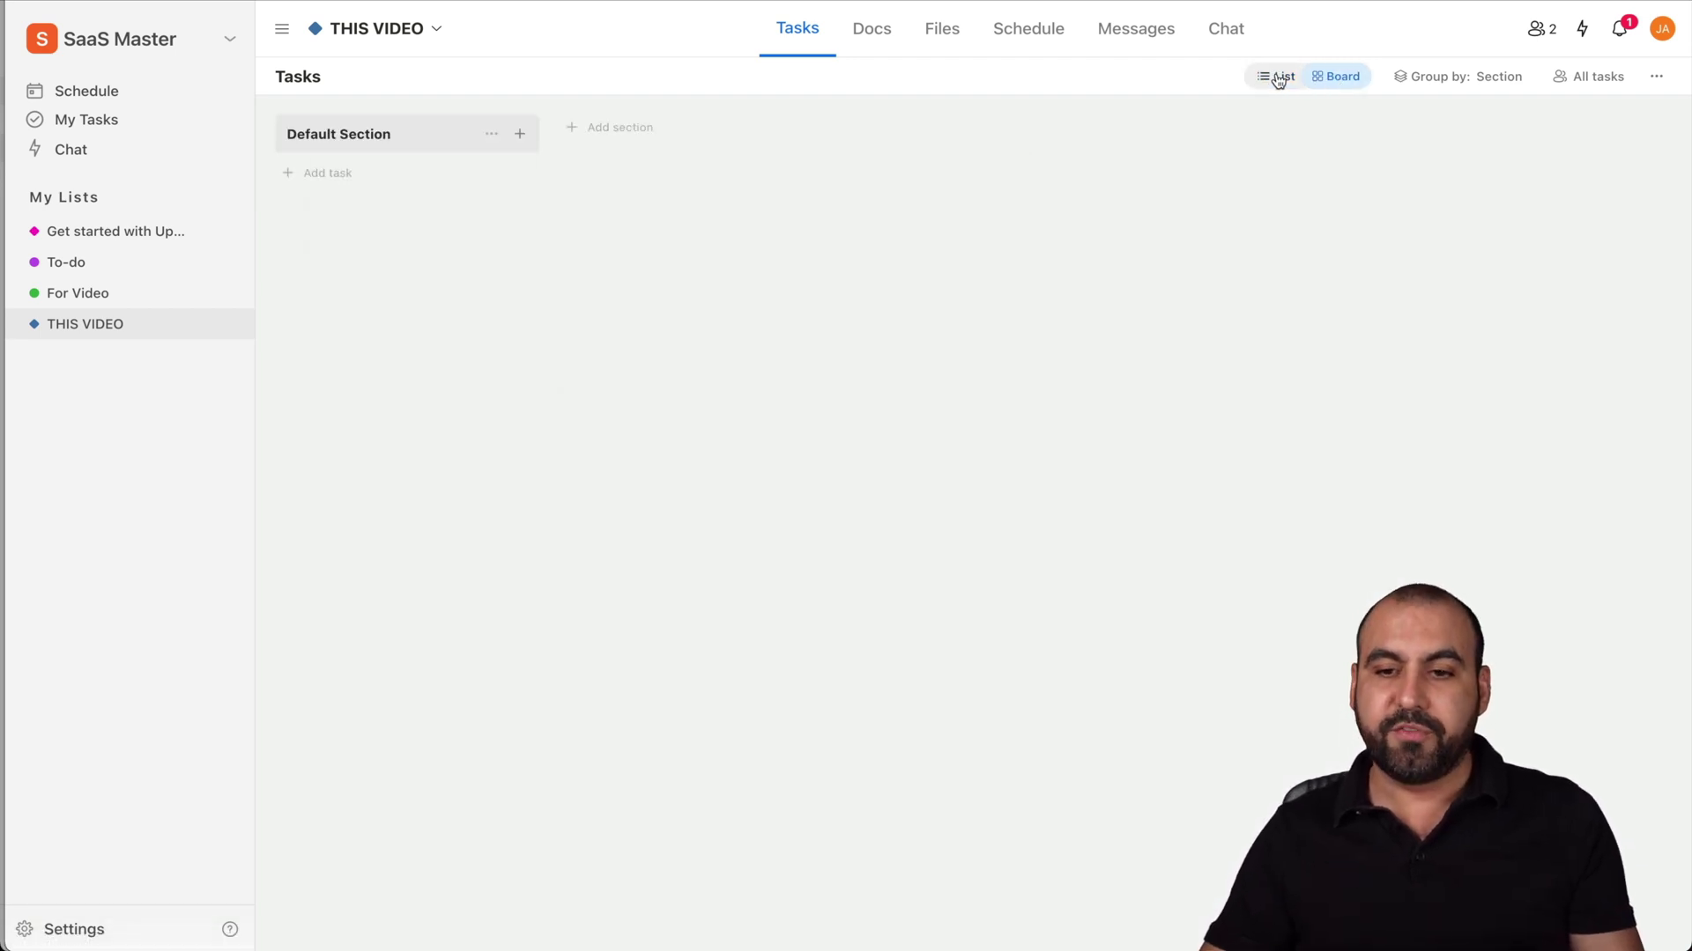
left_click(1279, 77)
left_click(1335, 77)
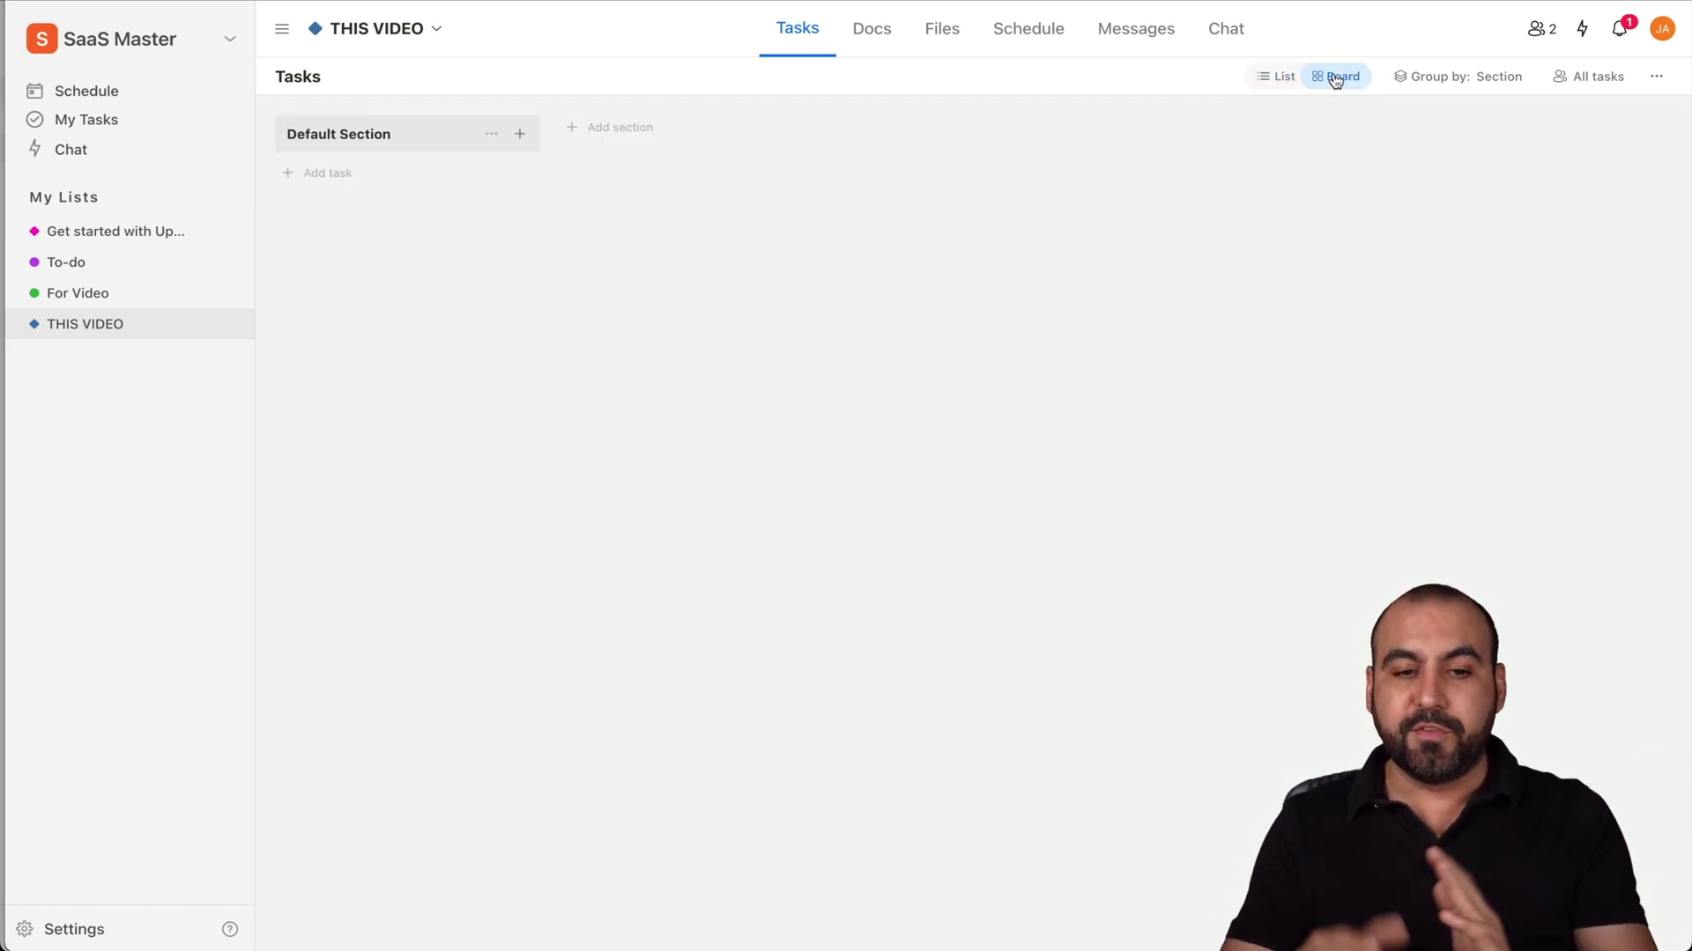
left_click(619, 128)
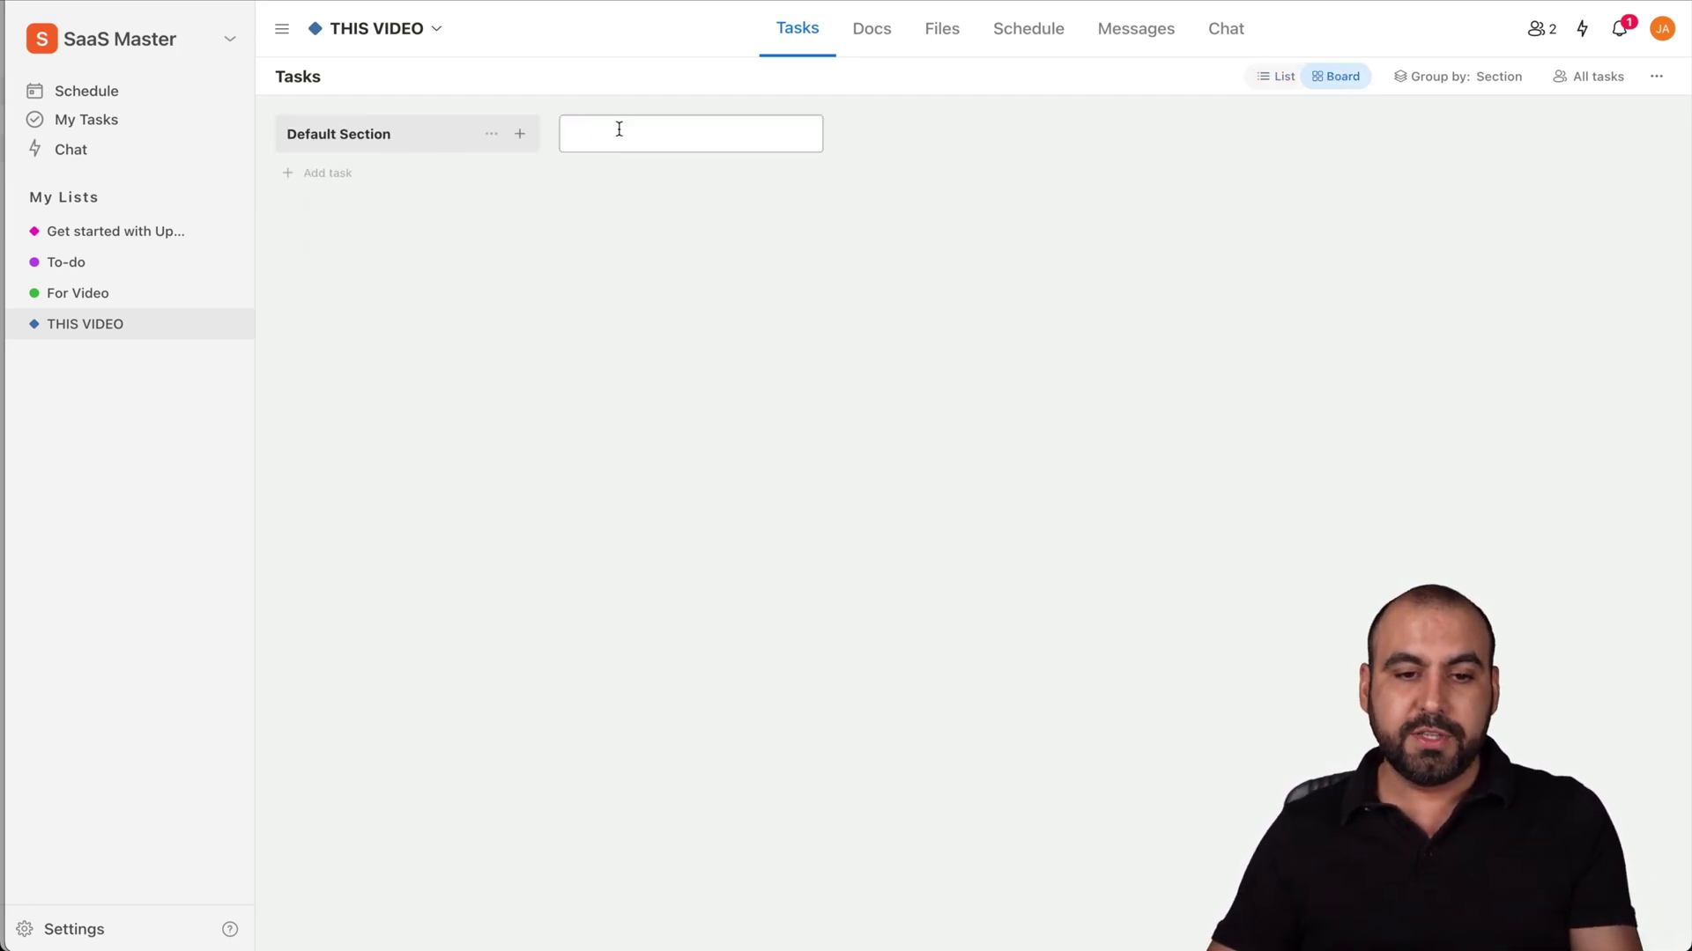
left_click(636, 130)
type("Work ")
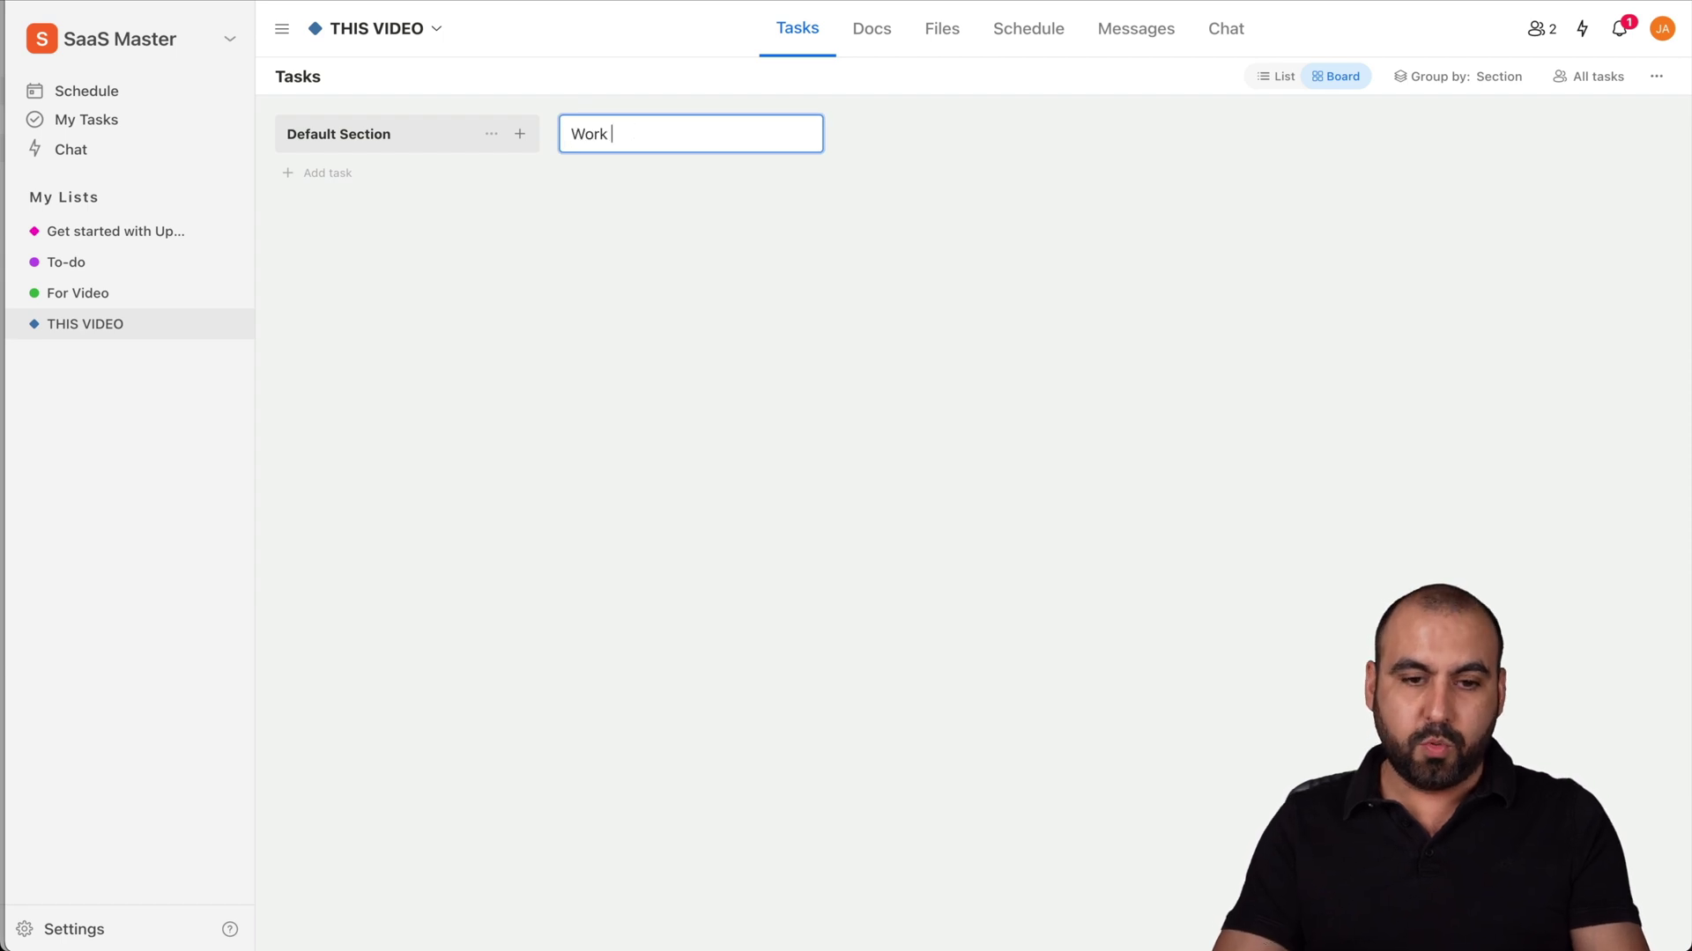
type("a")
key("BackSpace")
type("01")
key("Return")
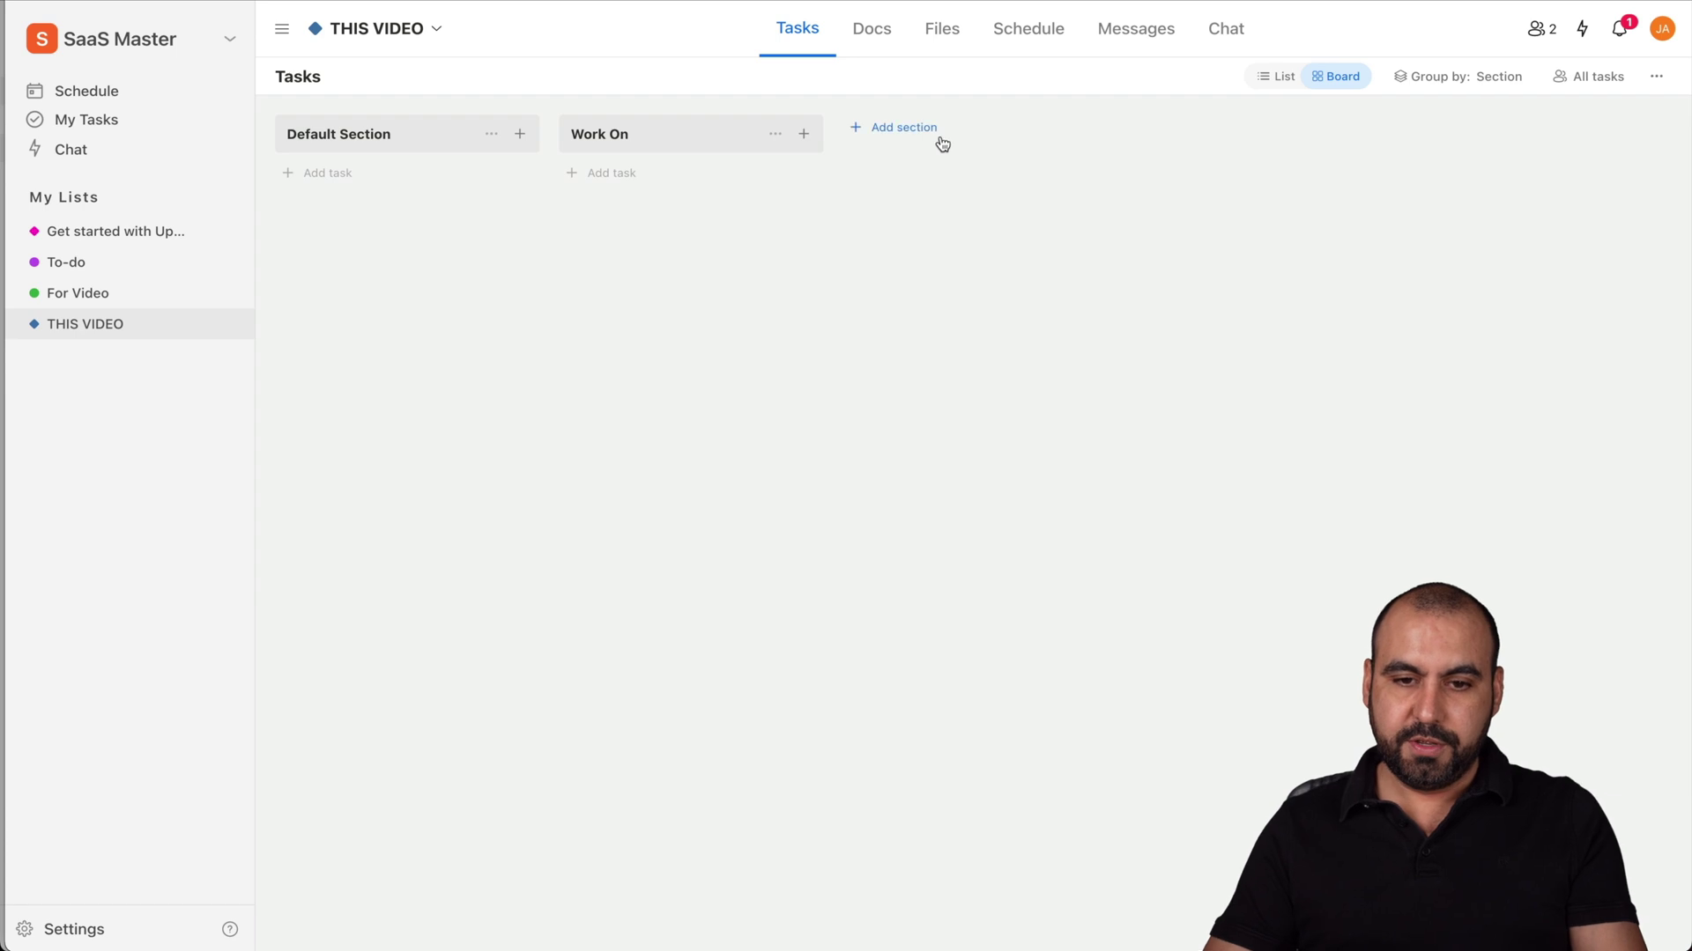
left_click(910, 126)
type("Done")
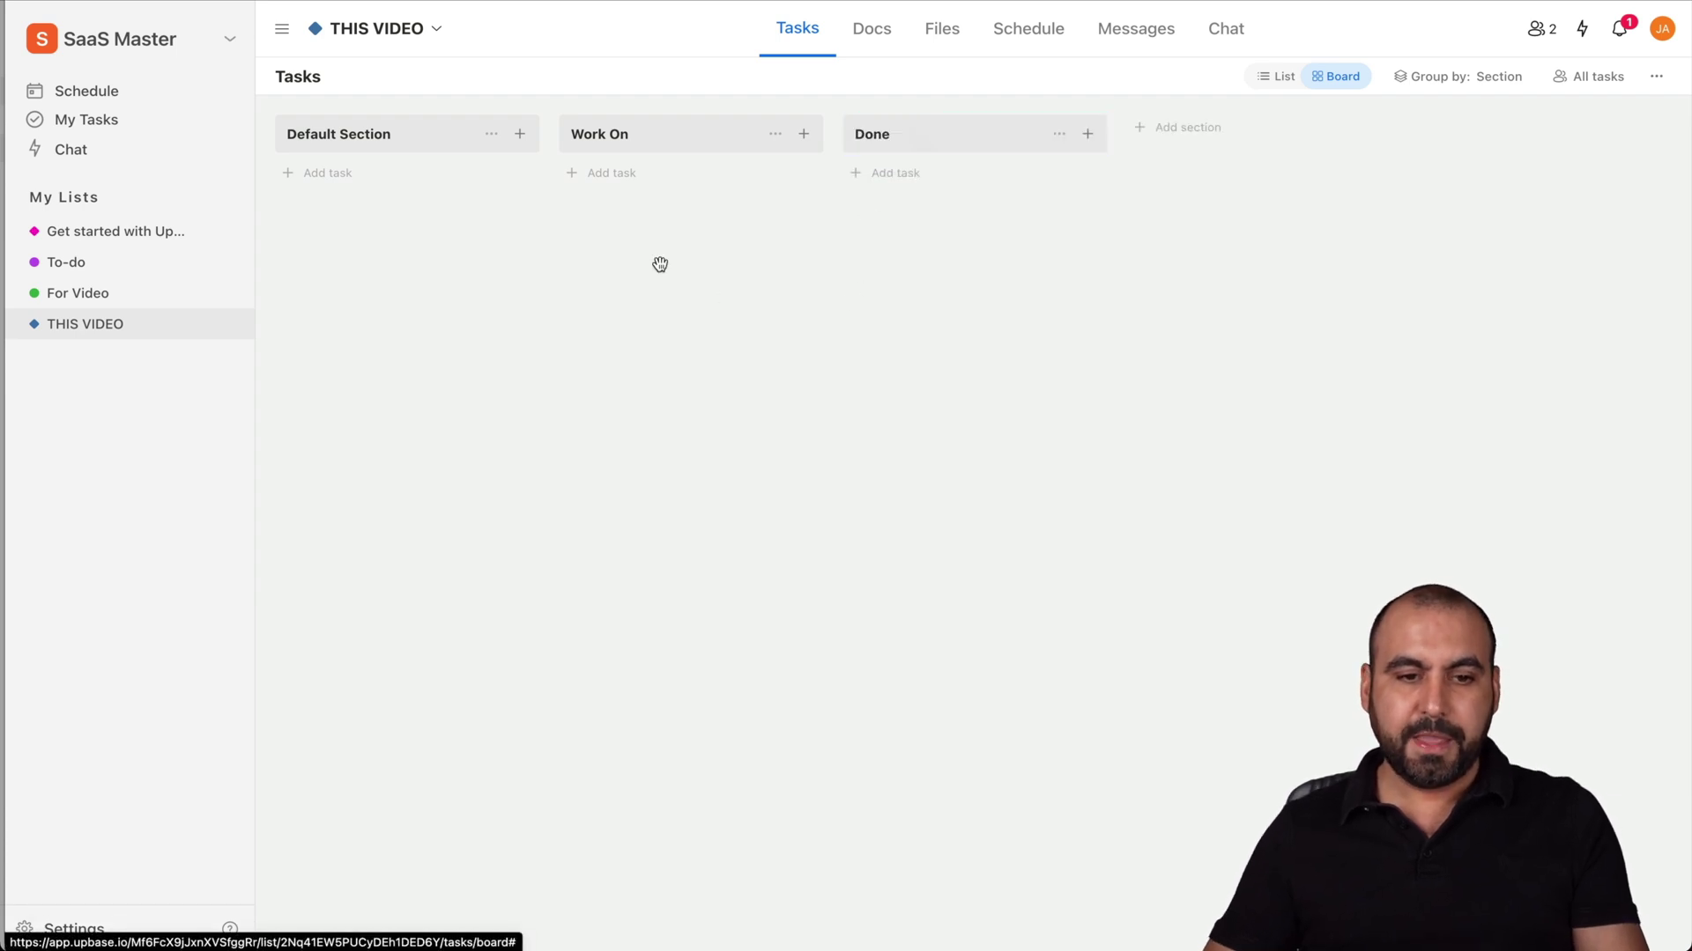
Add the task 'Make video for UpBase' under Default Section
left_click(370, 175)
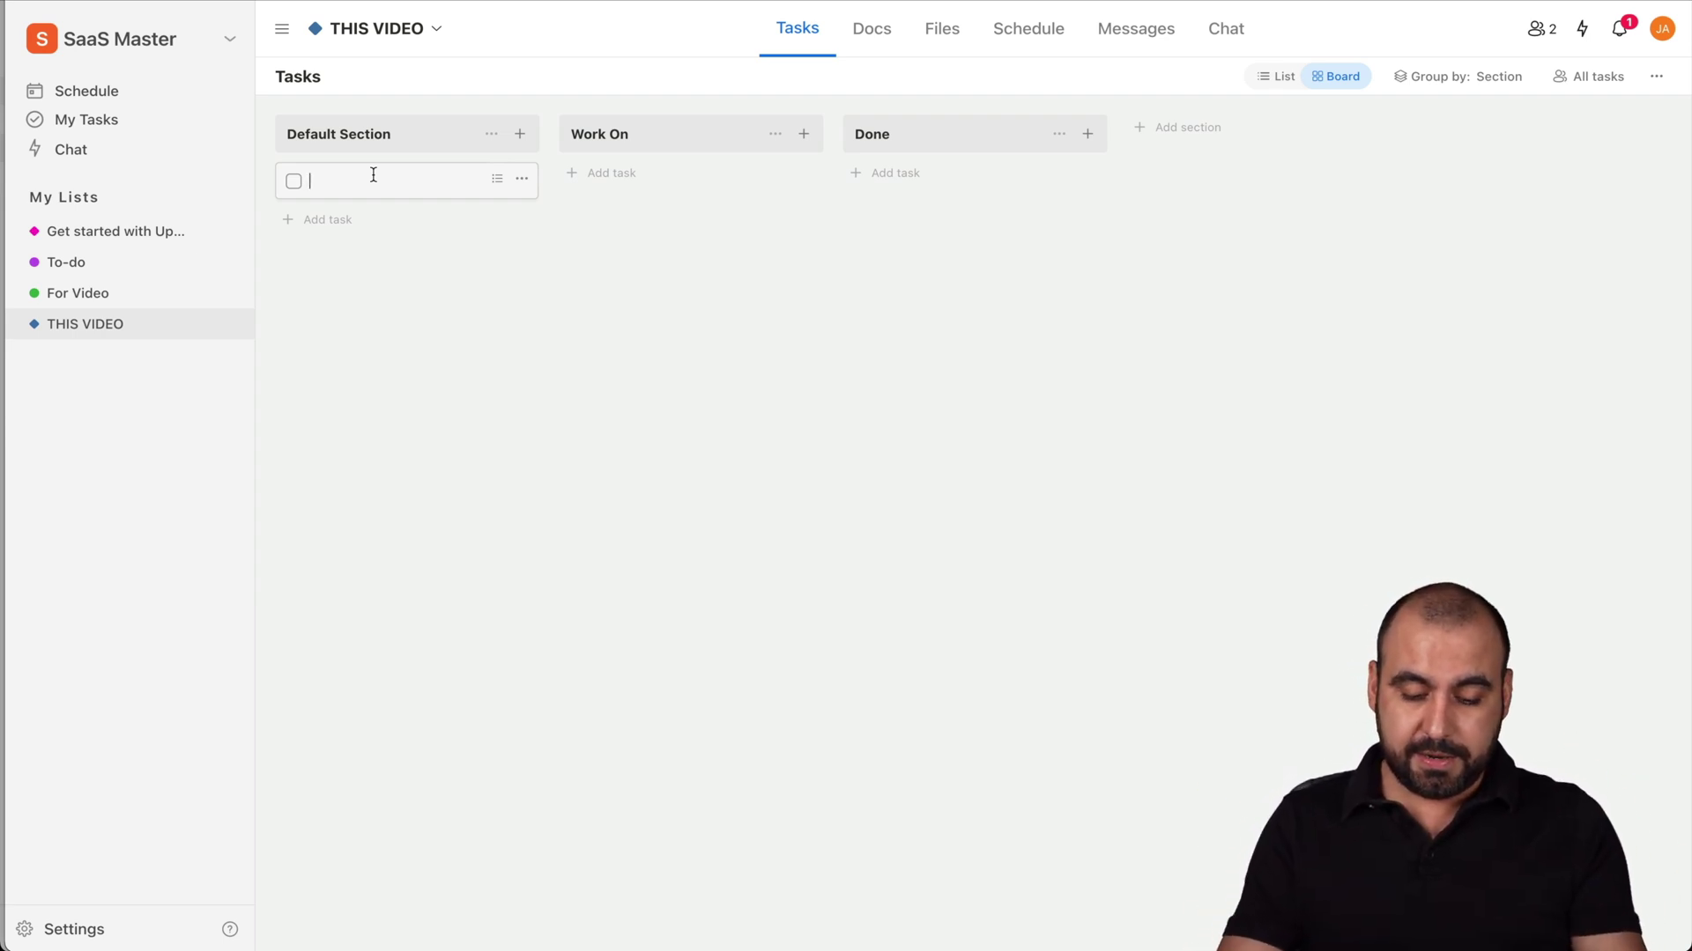
type("Make video for ")
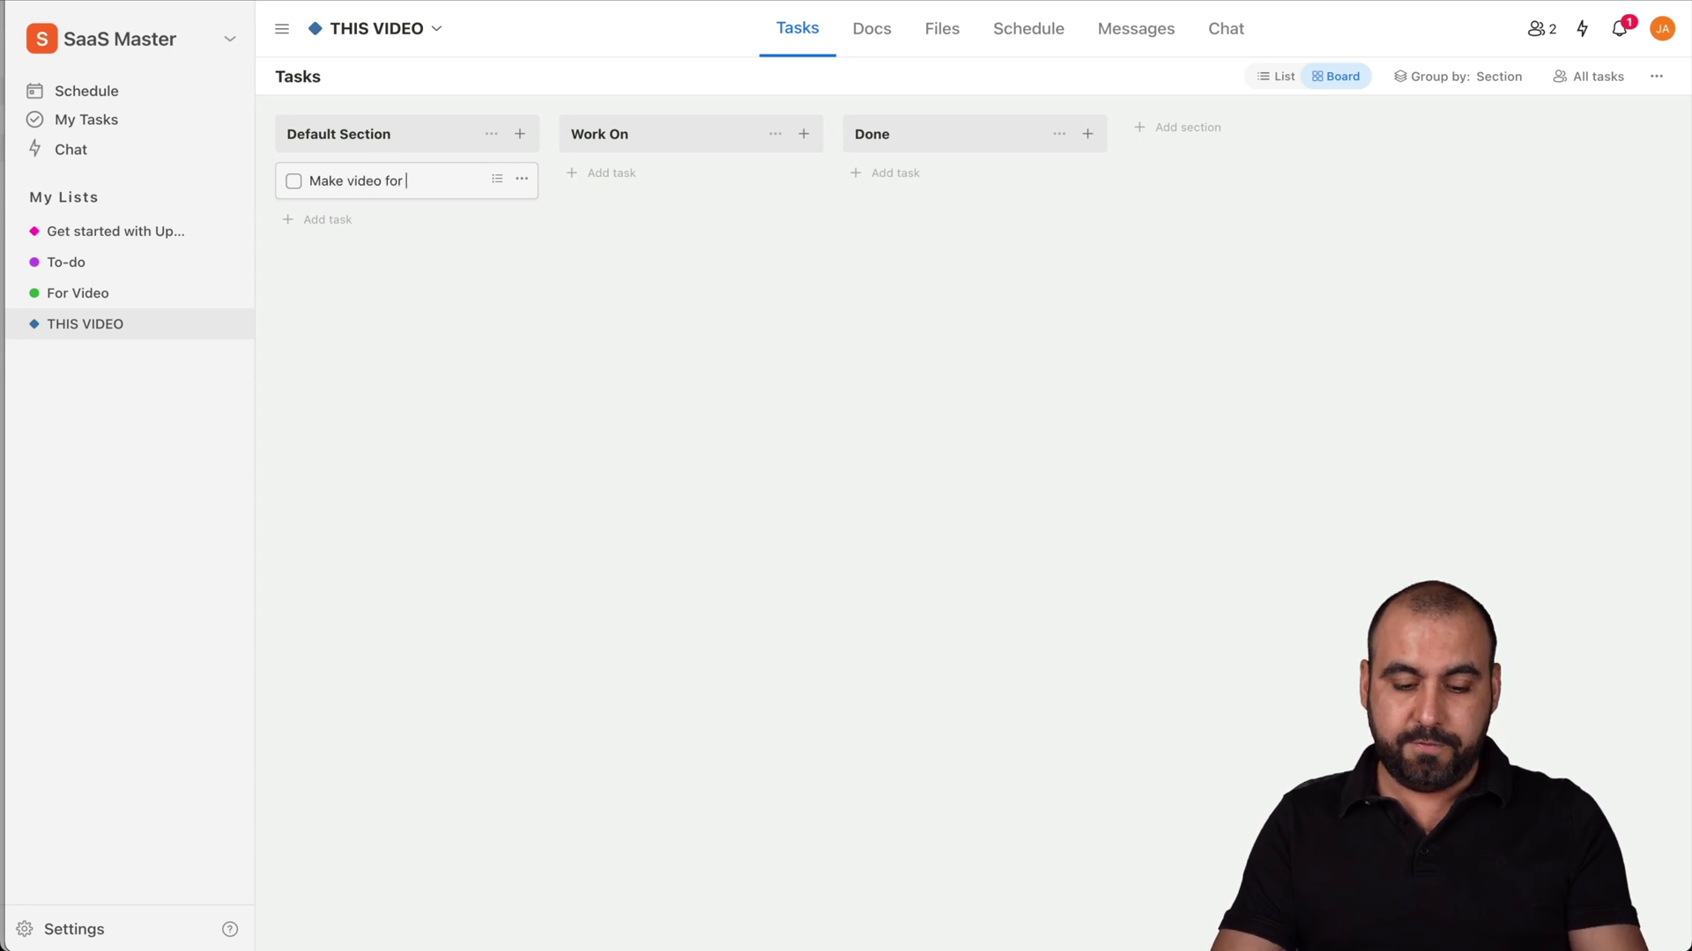
type("Upba")
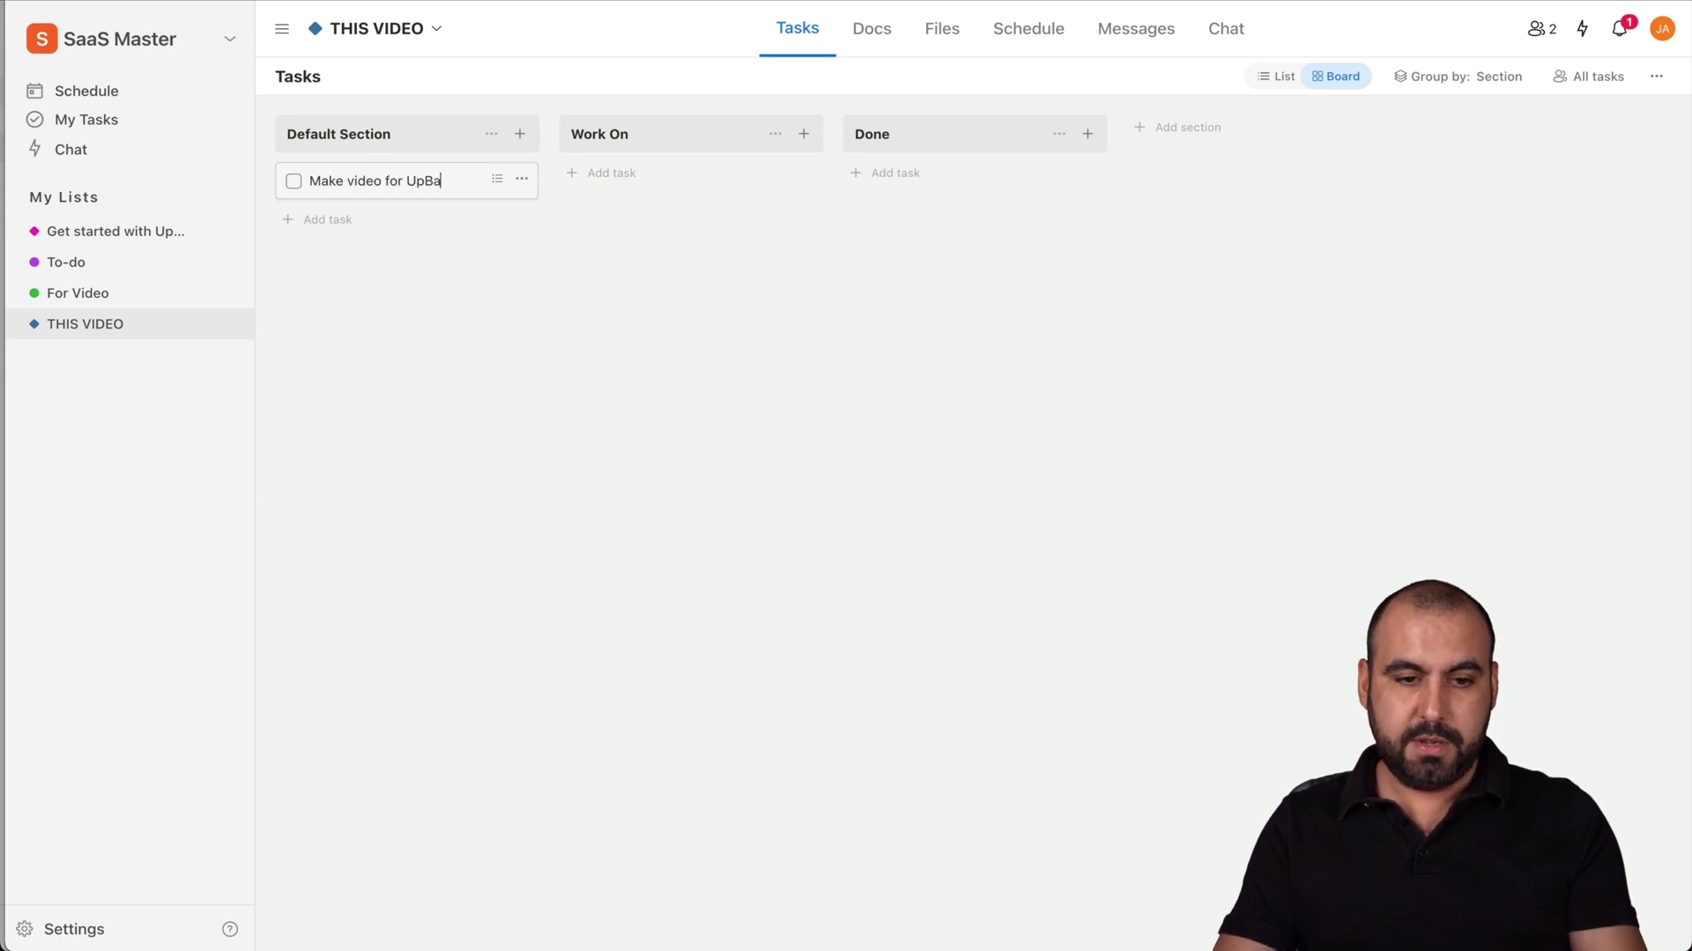
key("BackSpace")
key("BackSpace")
type("Base")
left_click(457, 304)
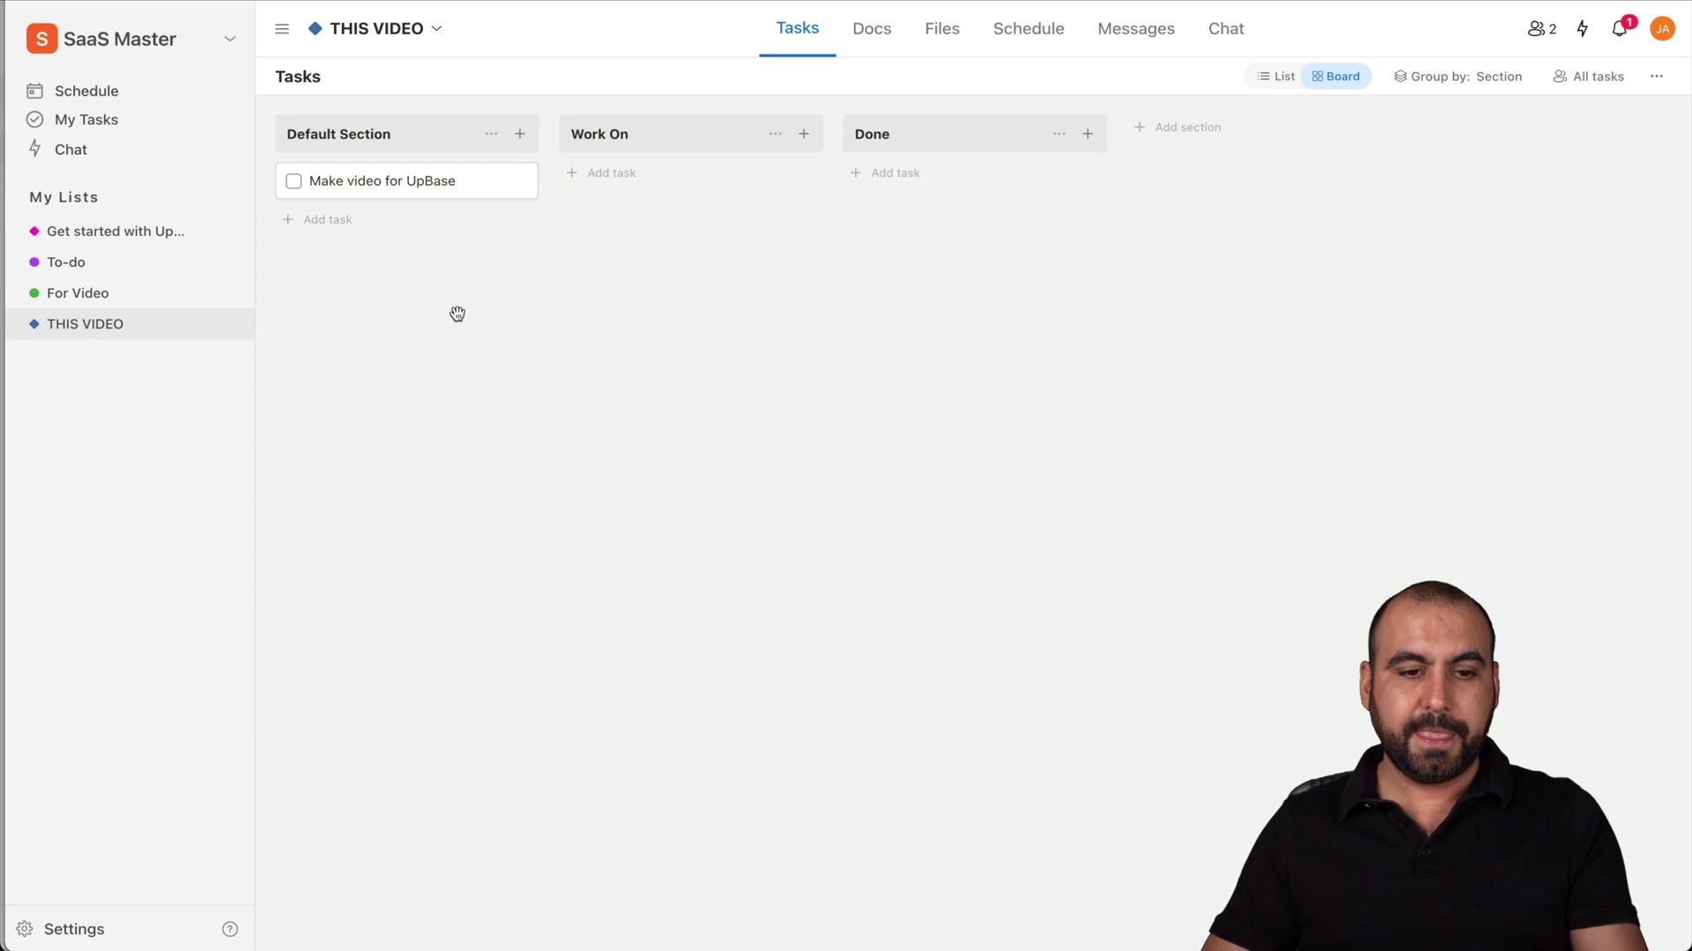
Set the task's due date to Jul 22 and assign both team members
left_click(439, 187)
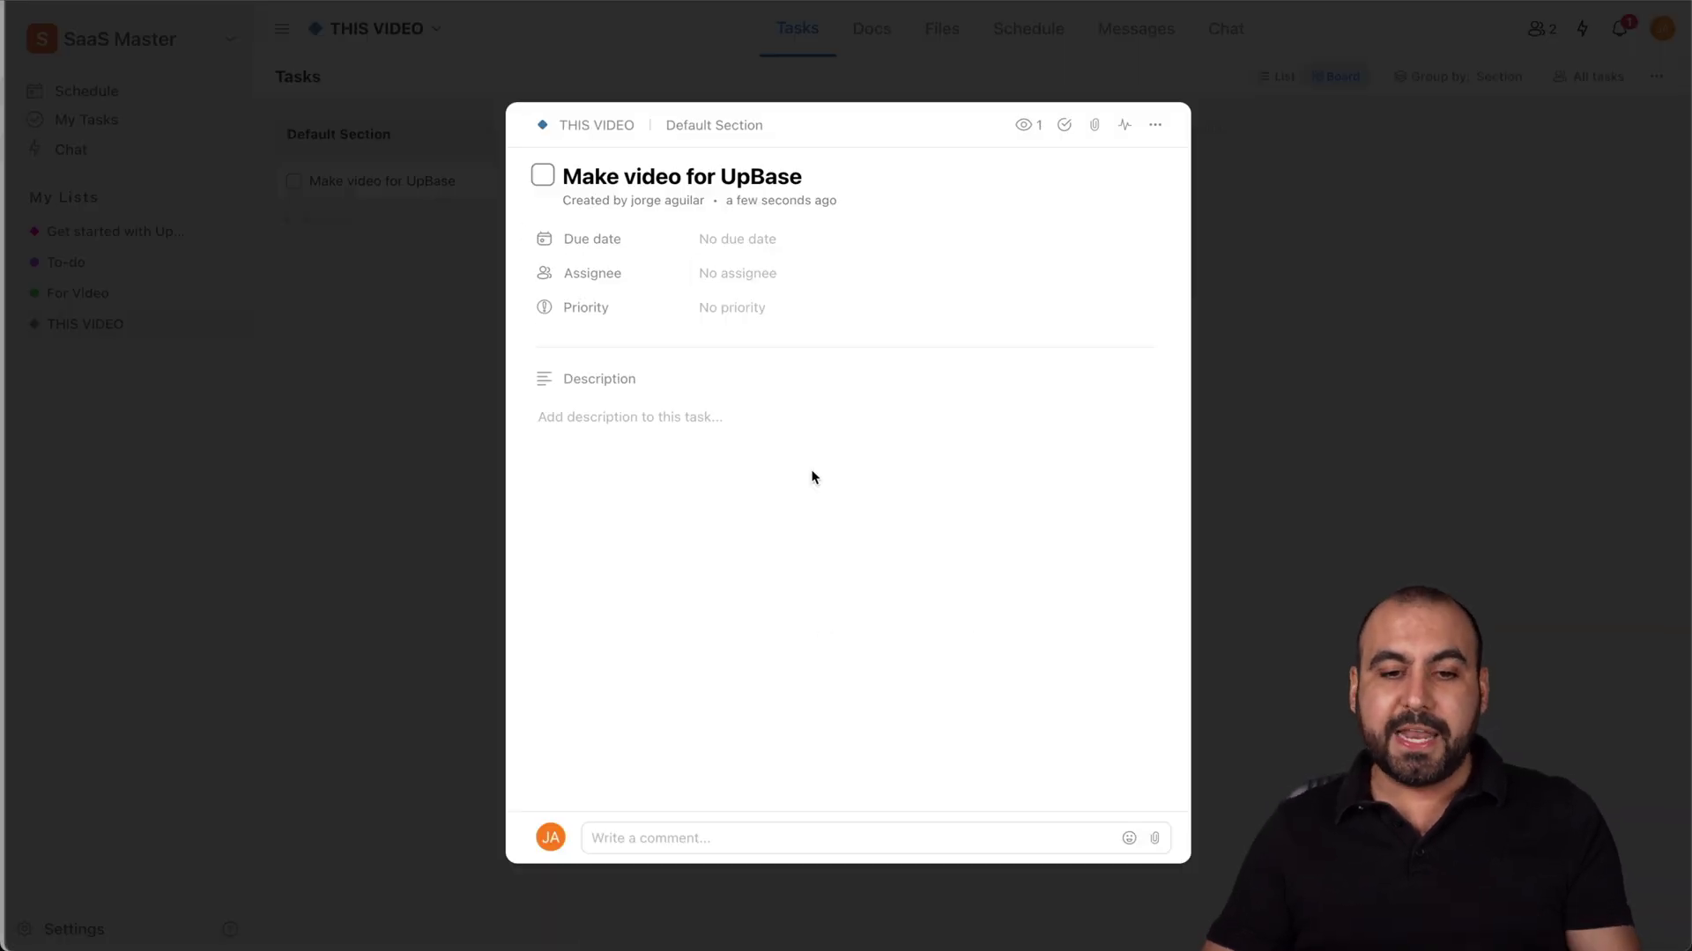
left_click(748, 243)
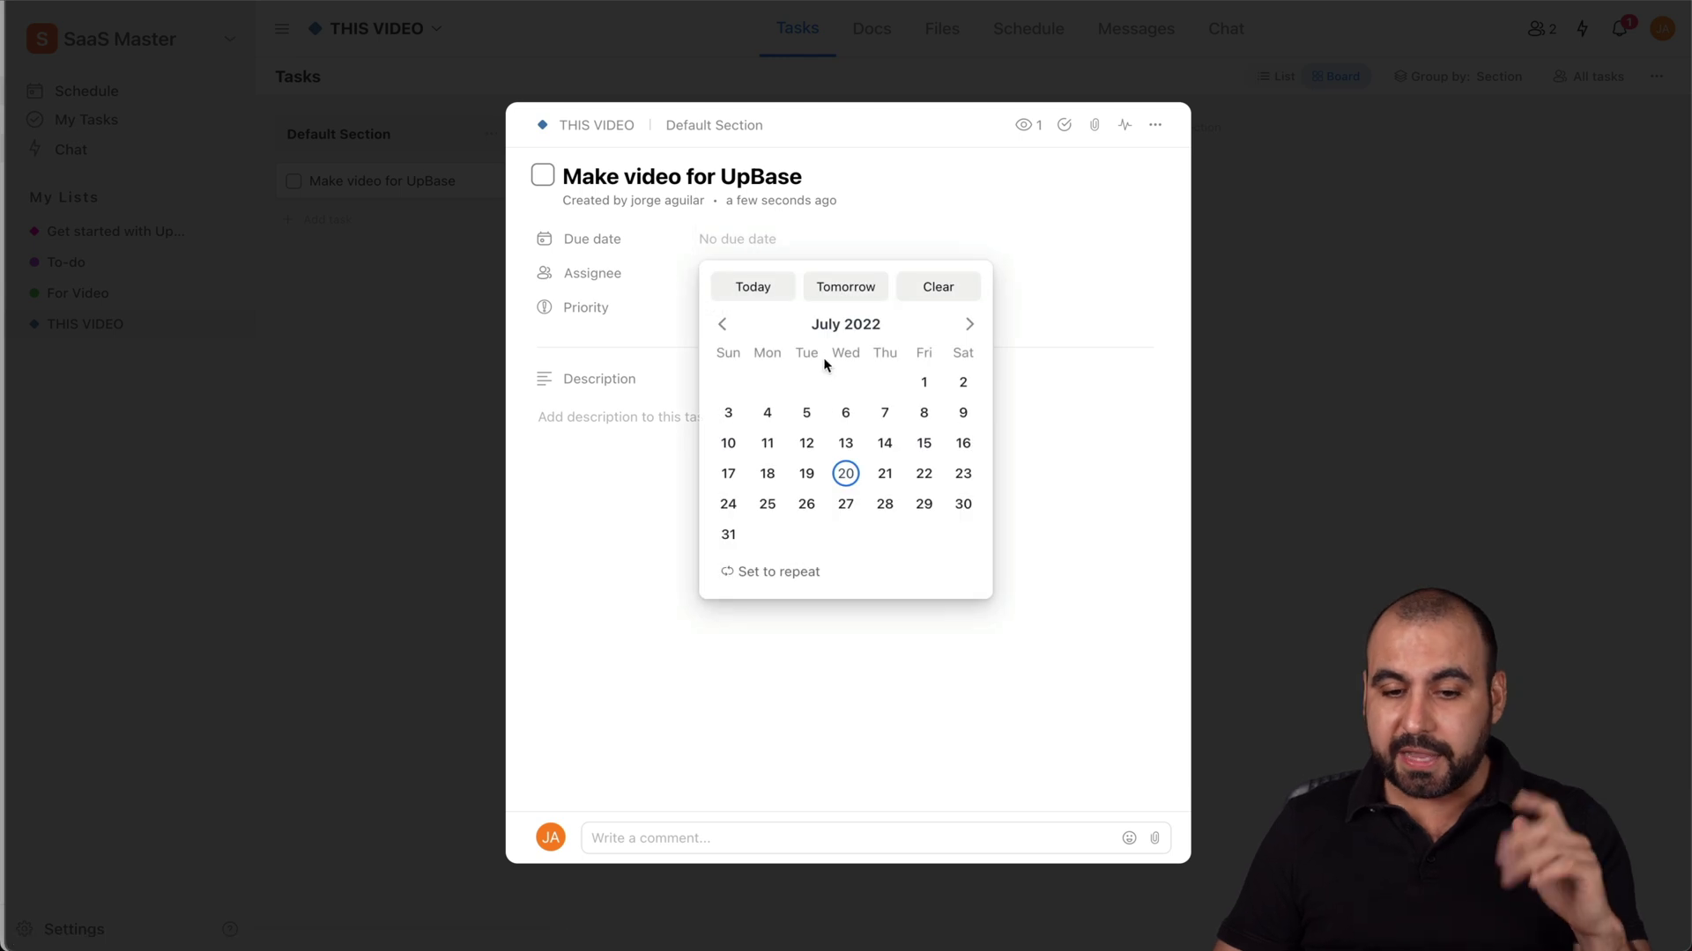
left_click(922, 474)
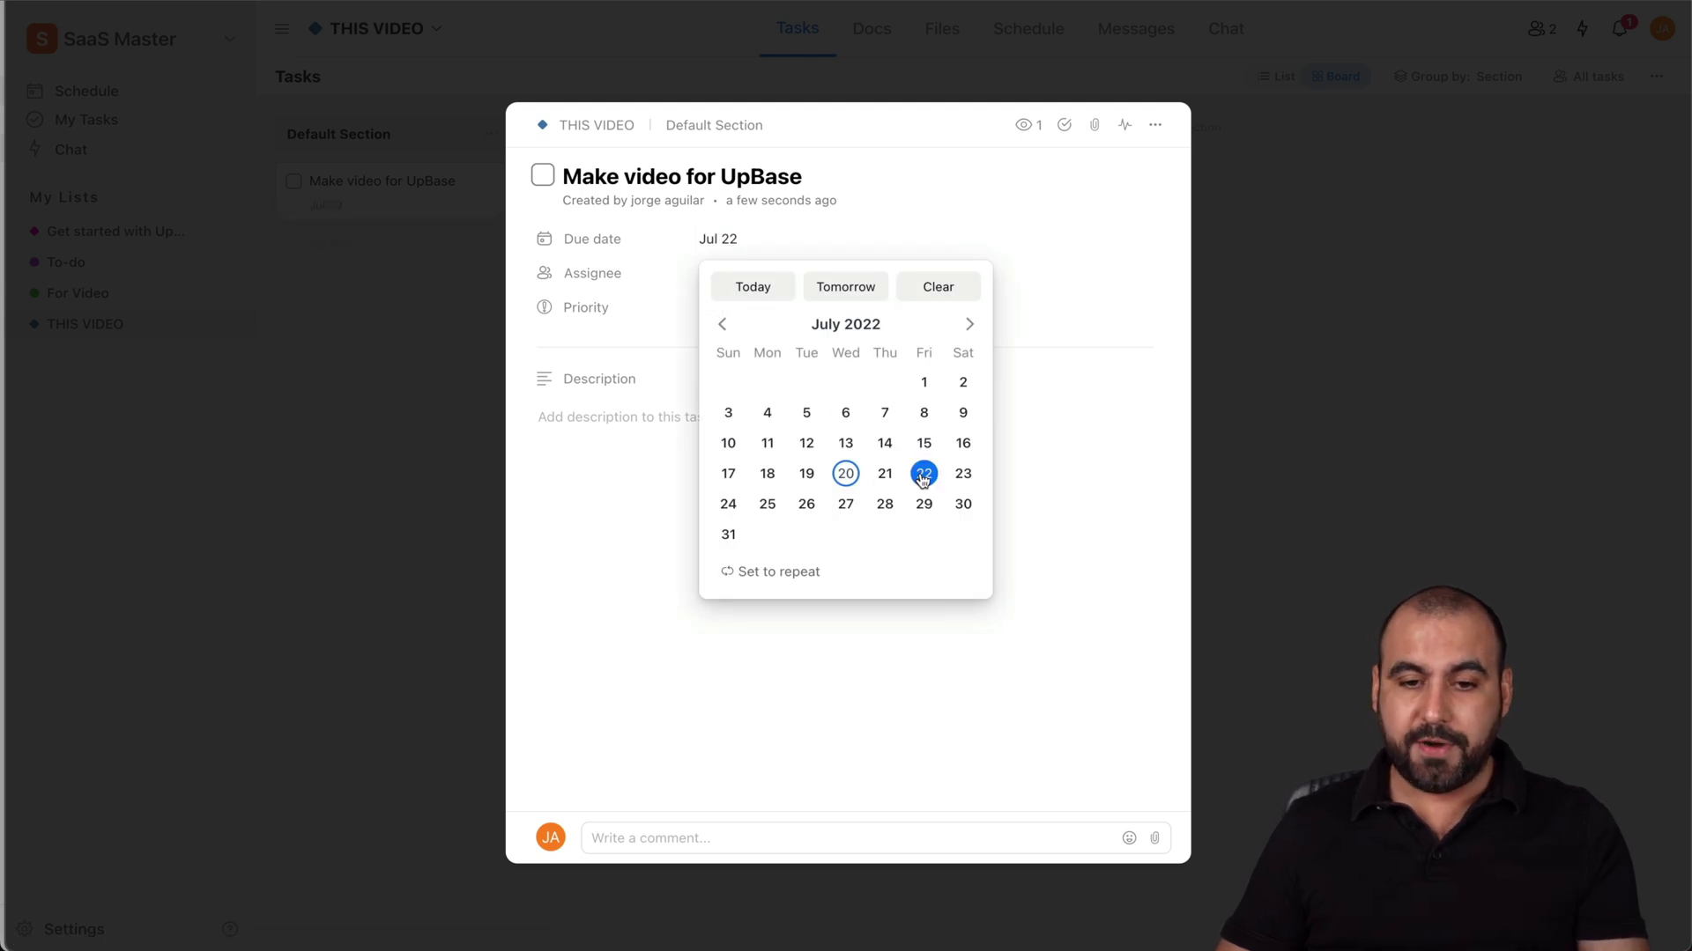
left_click(605, 516)
left_click(740, 275)
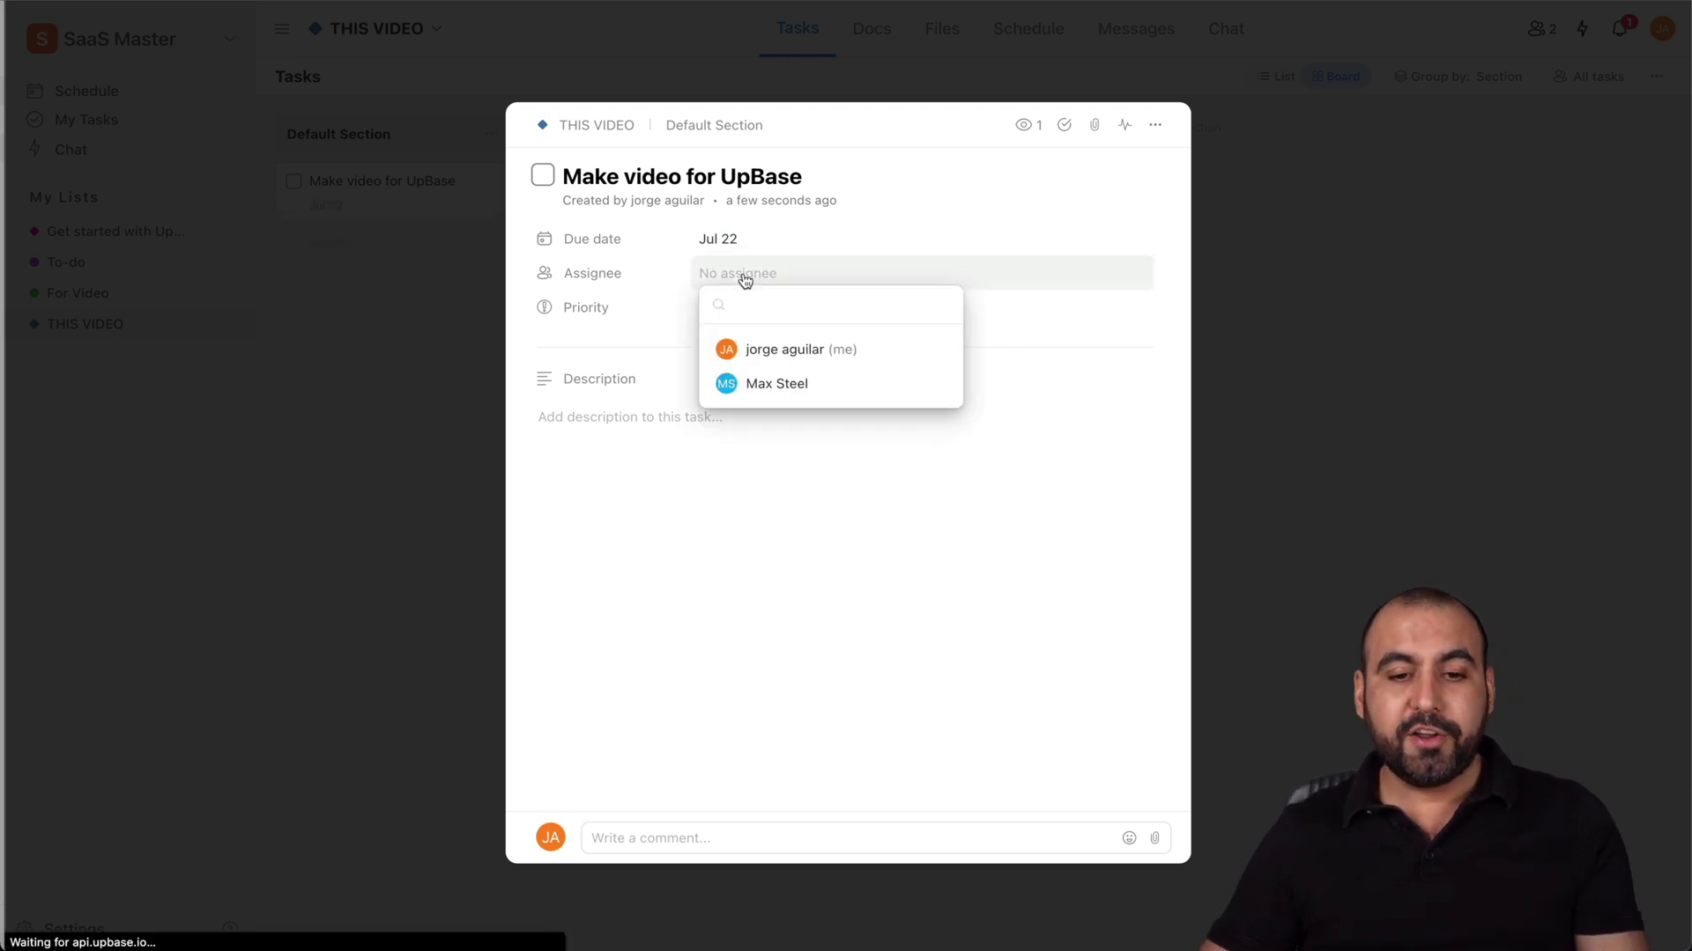
left_click(786, 352)
left_click(789, 385)
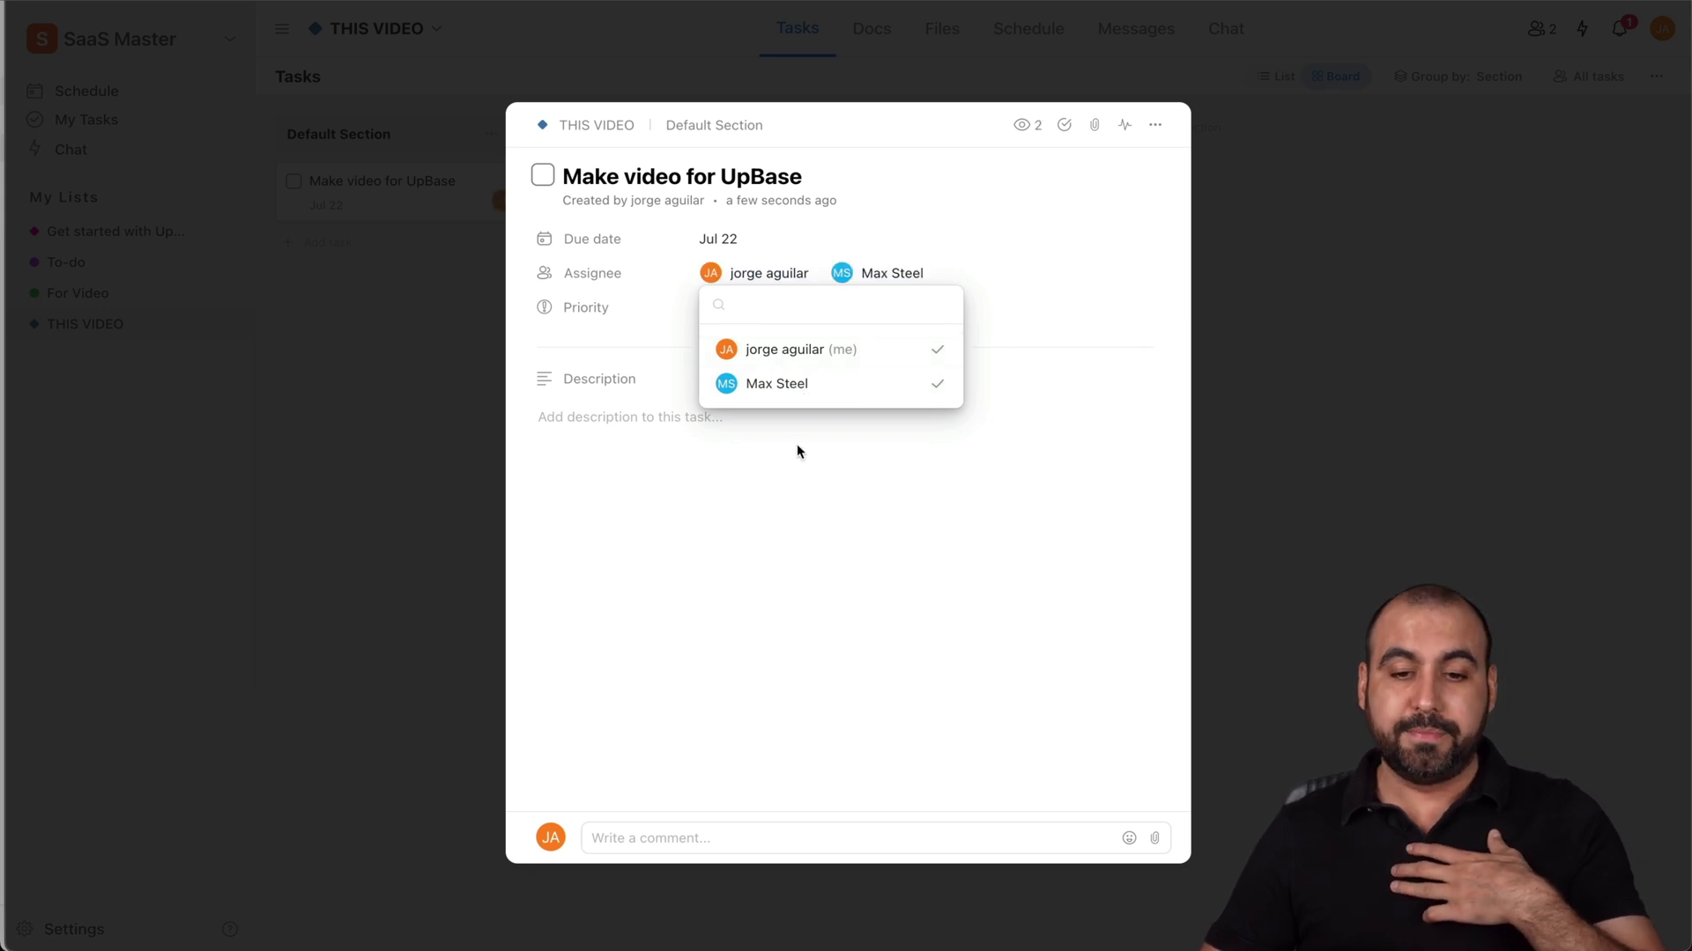
left_click(815, 517)
Set High priority and the description 'It's about a task management system'
left_click(744, 309)
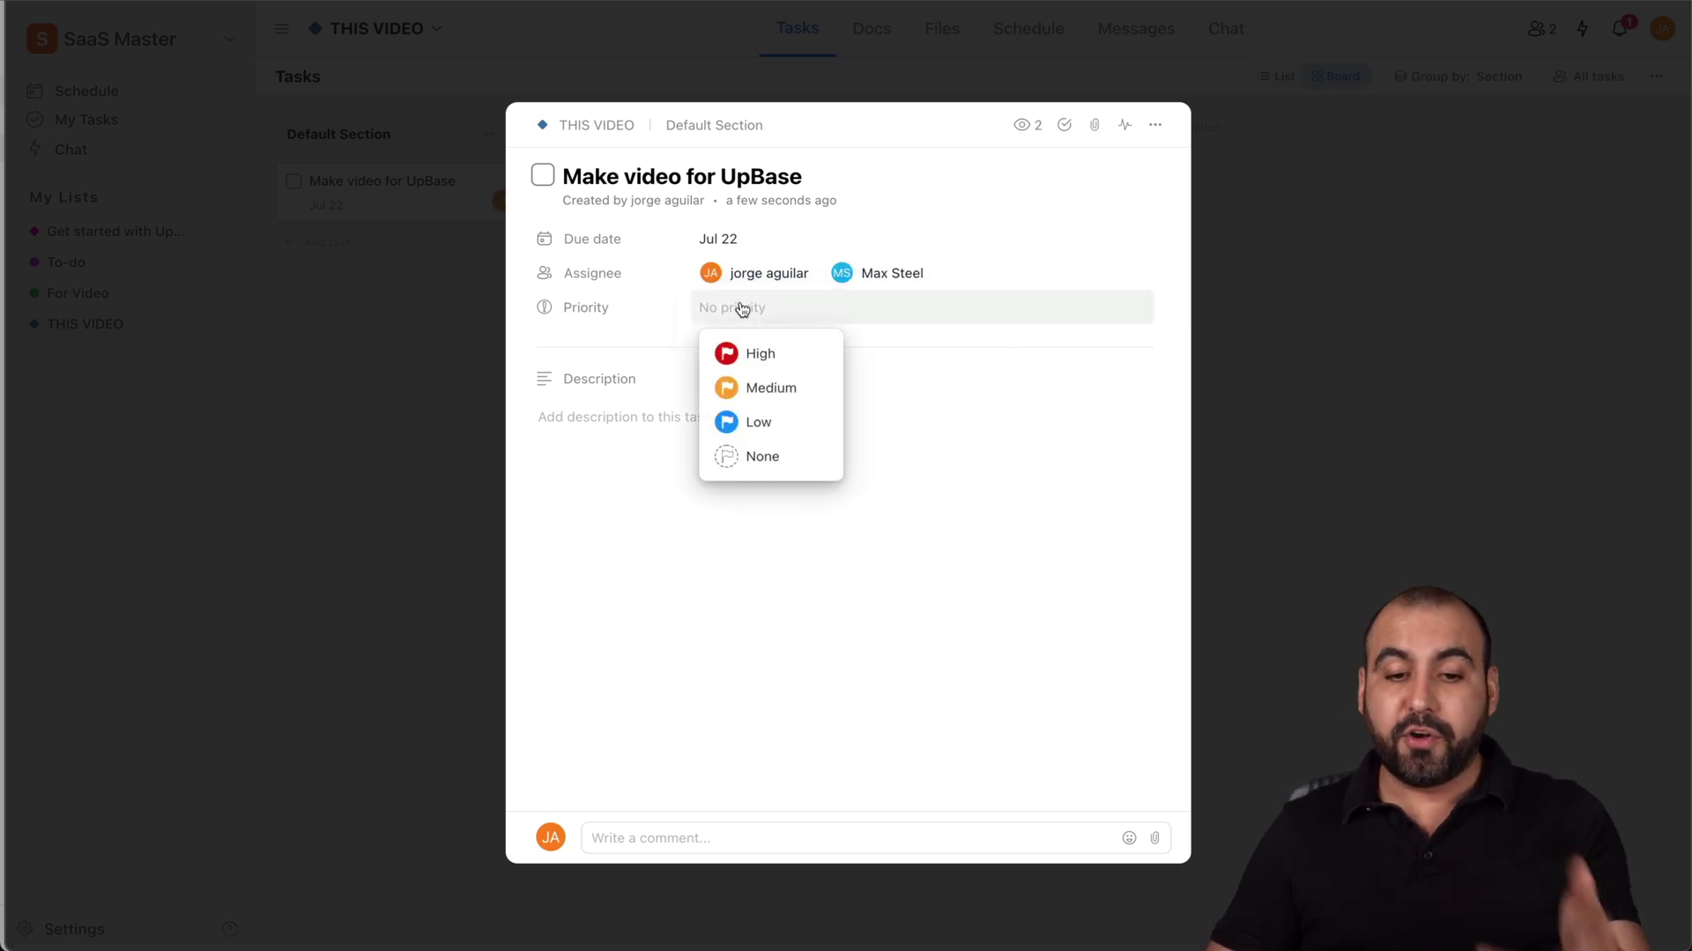
left_click(770, 353)
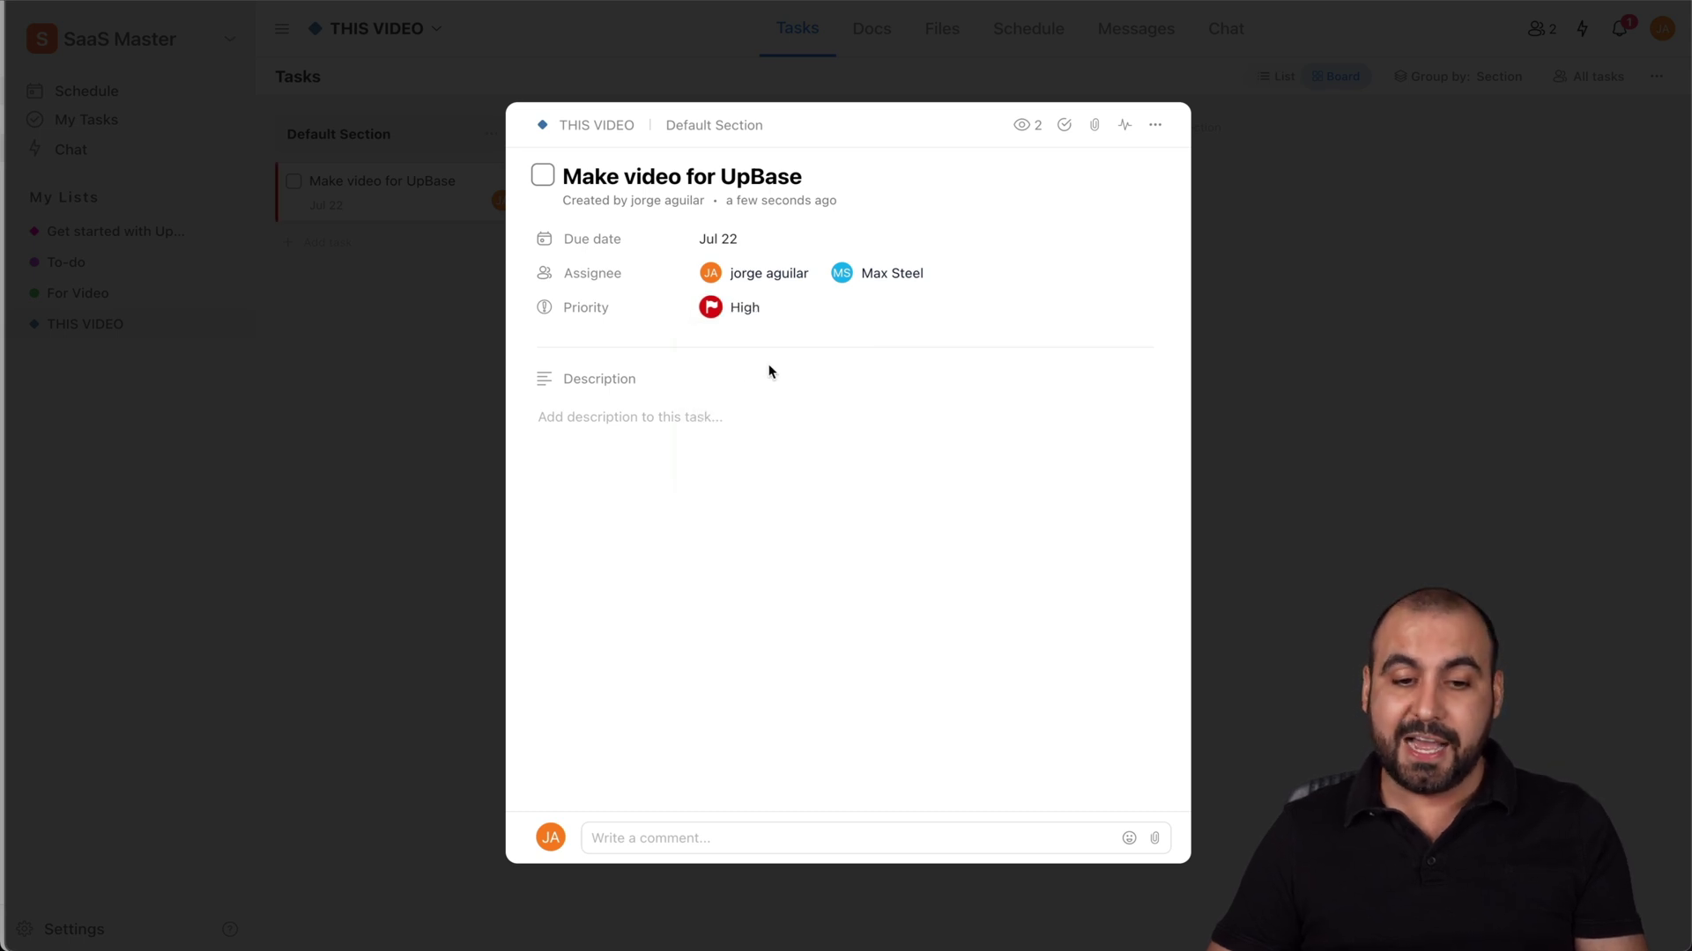
left_click(626, 407)
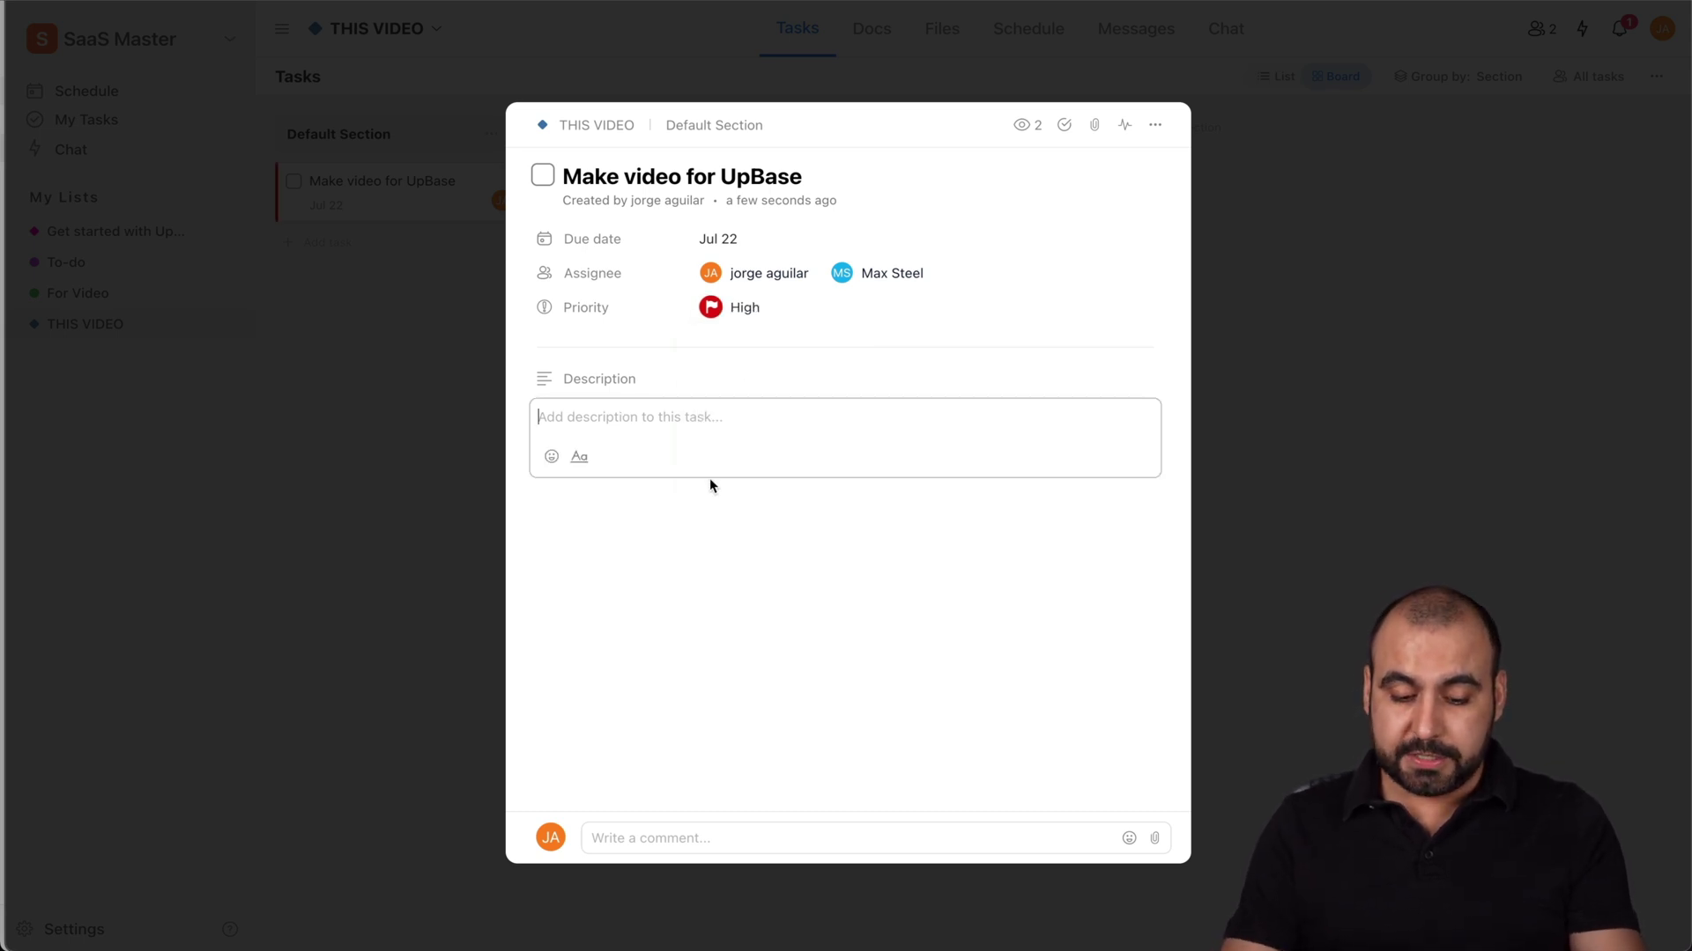
type("It's about ")
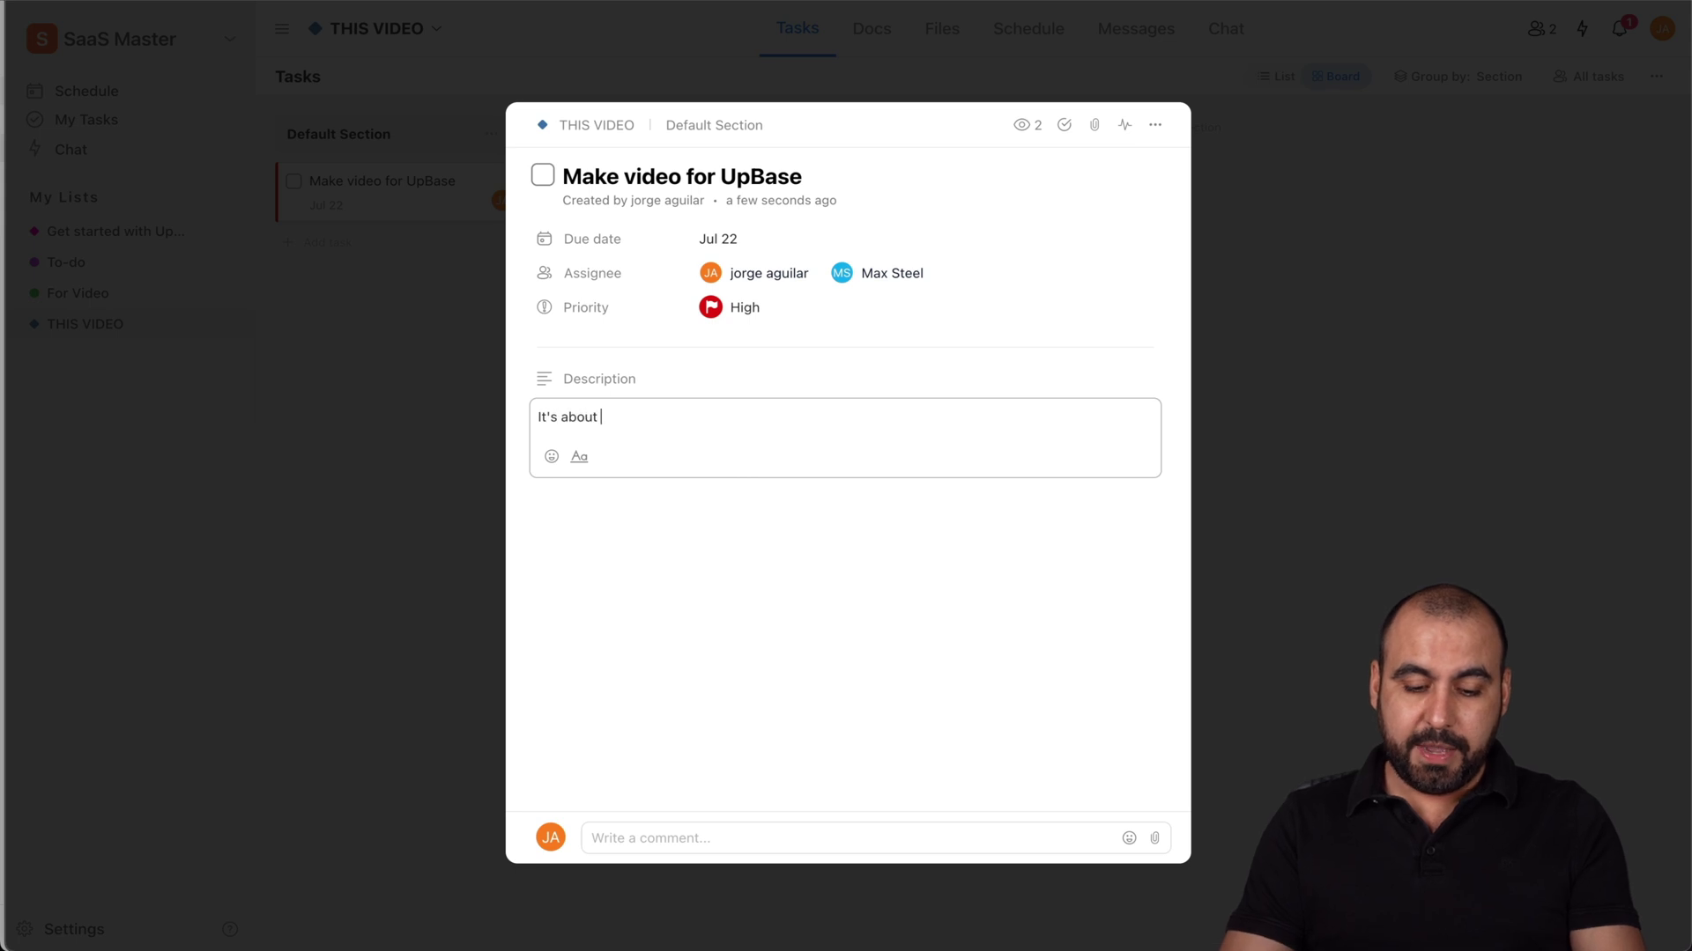
type("a task managemen")
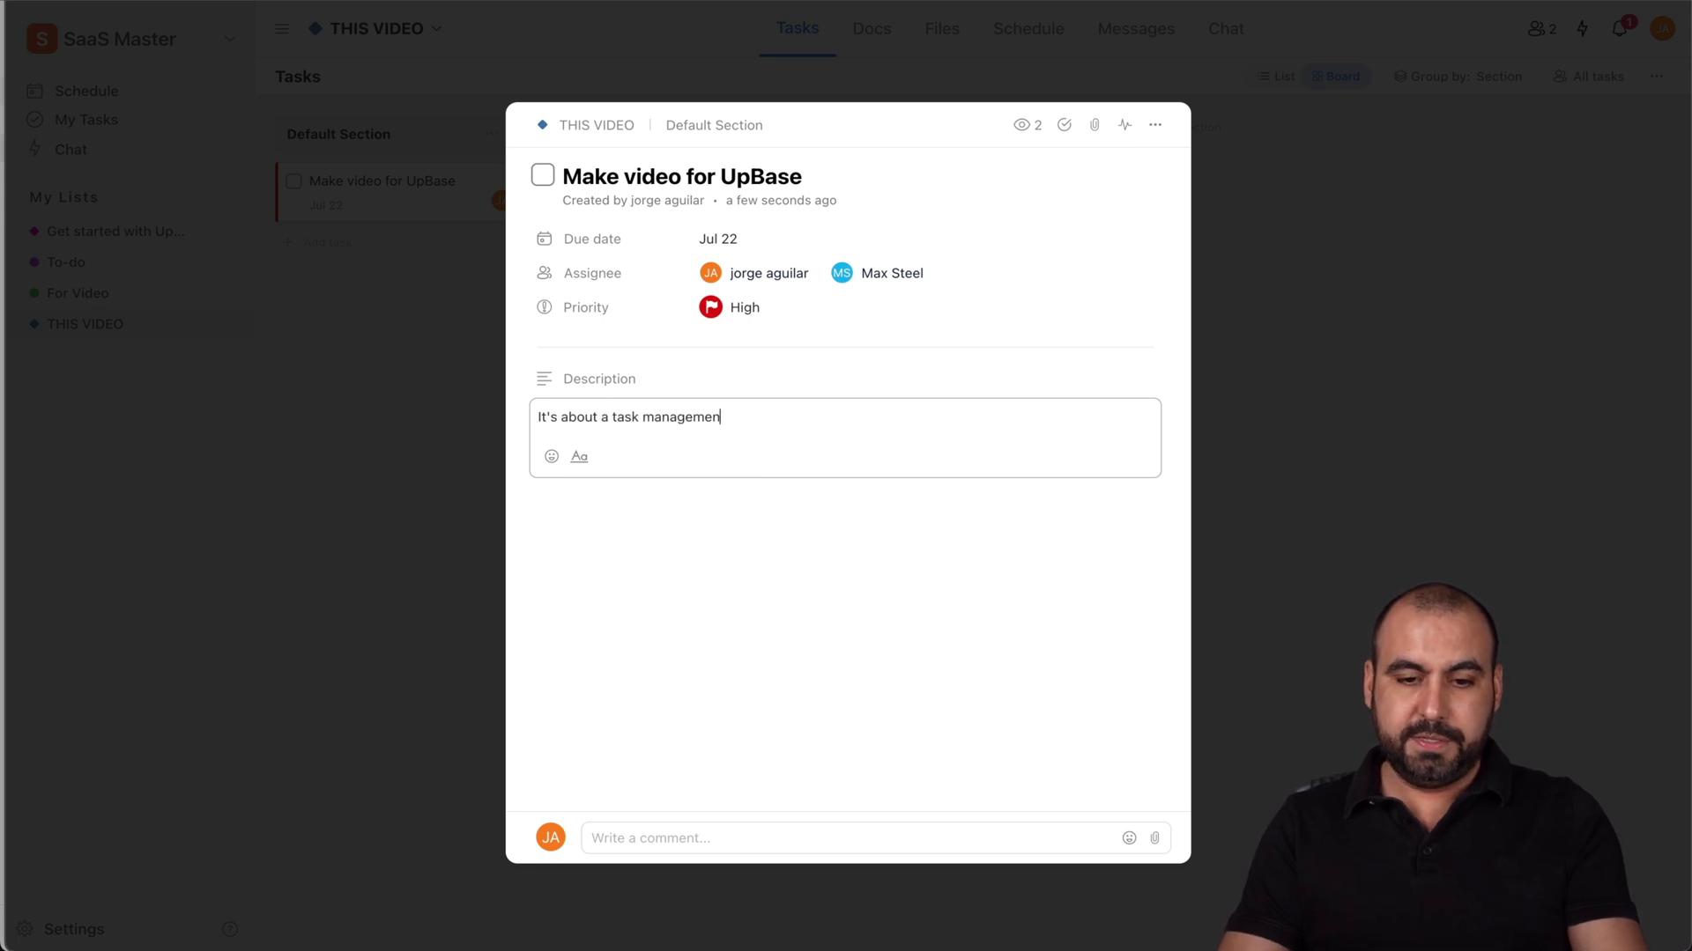
type("t system")
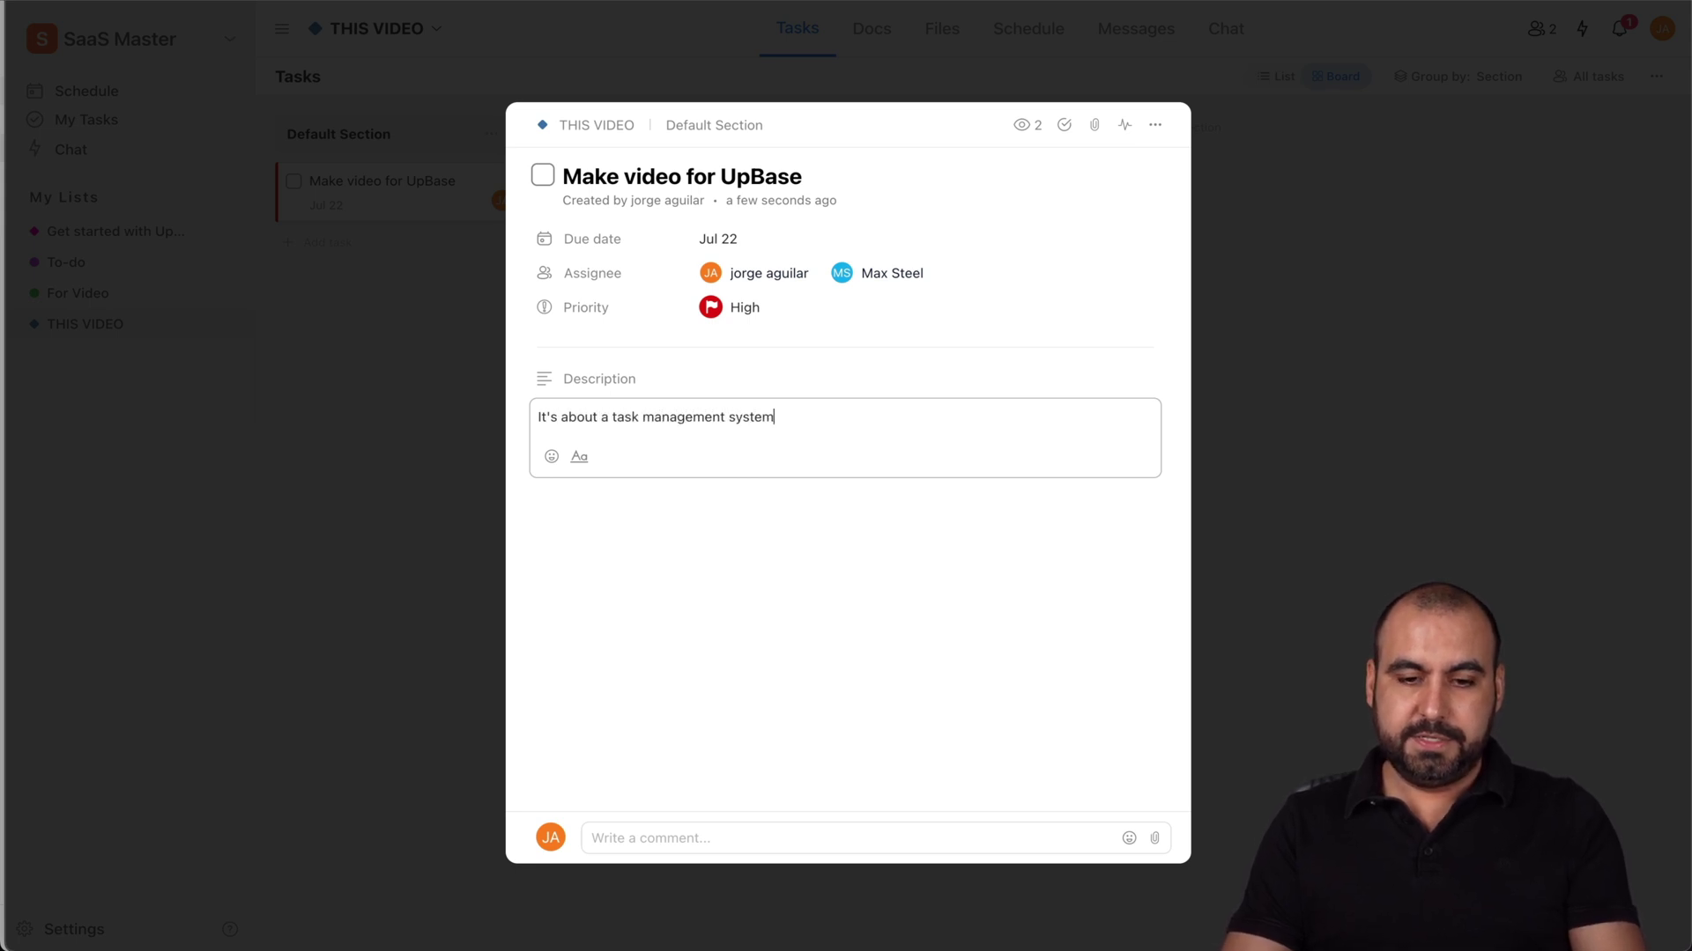
left_click(811, 780)
left_click(689, 841)
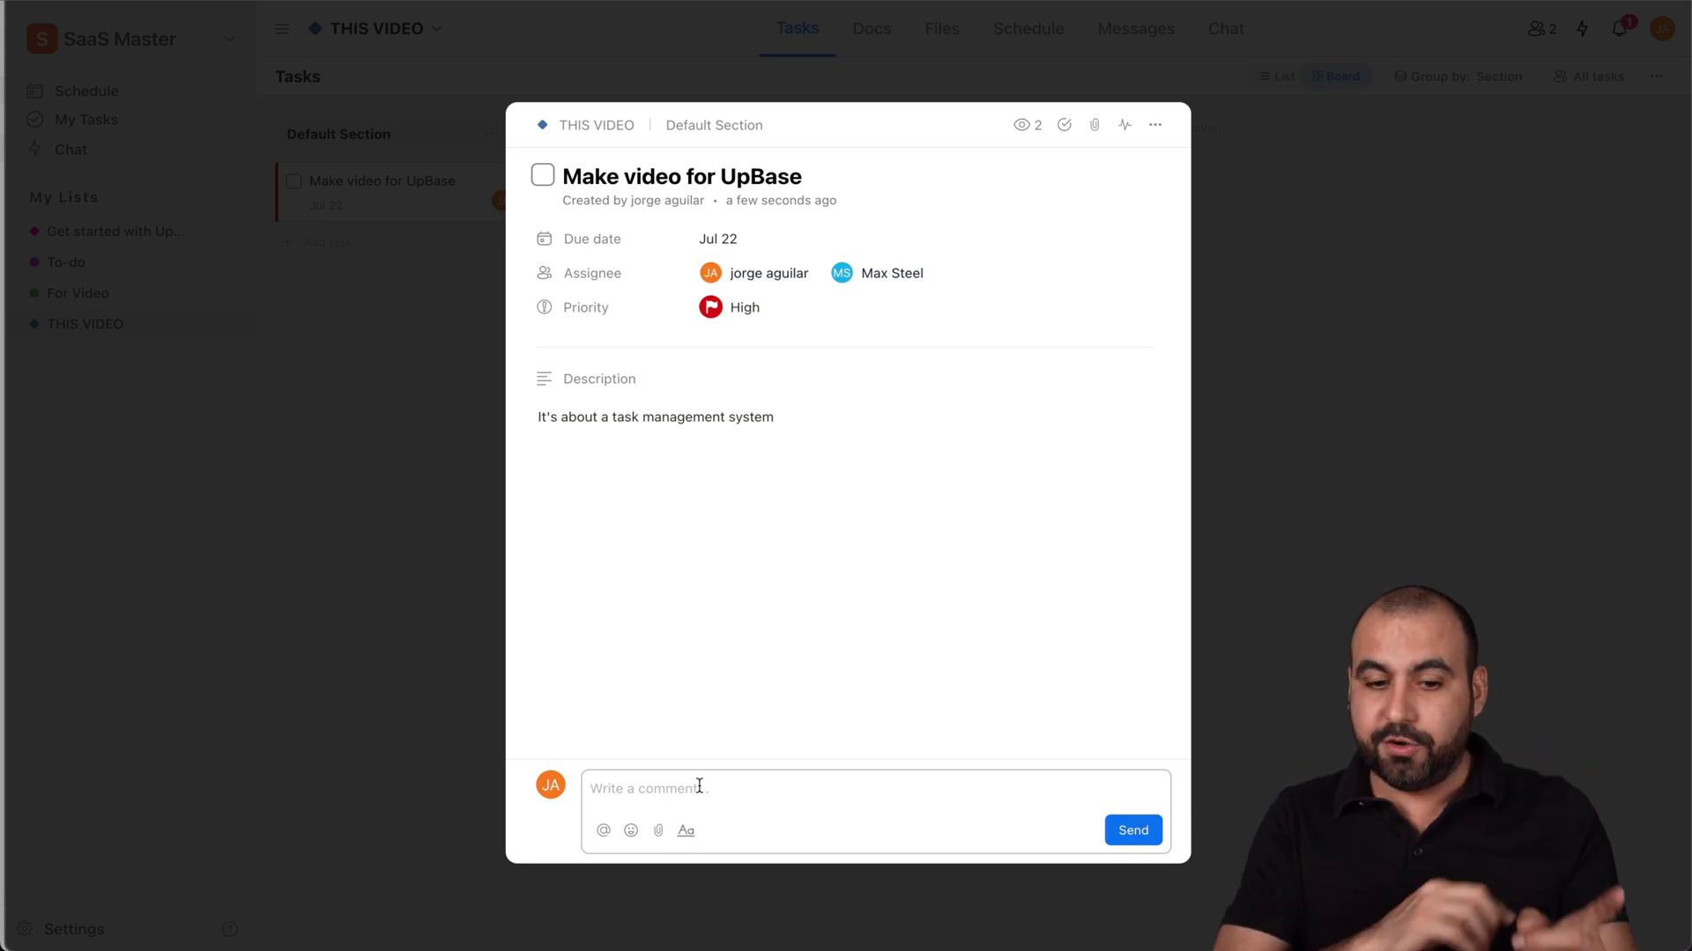
Write 'Let's do this' in the task's comment box and send it
type("Le")
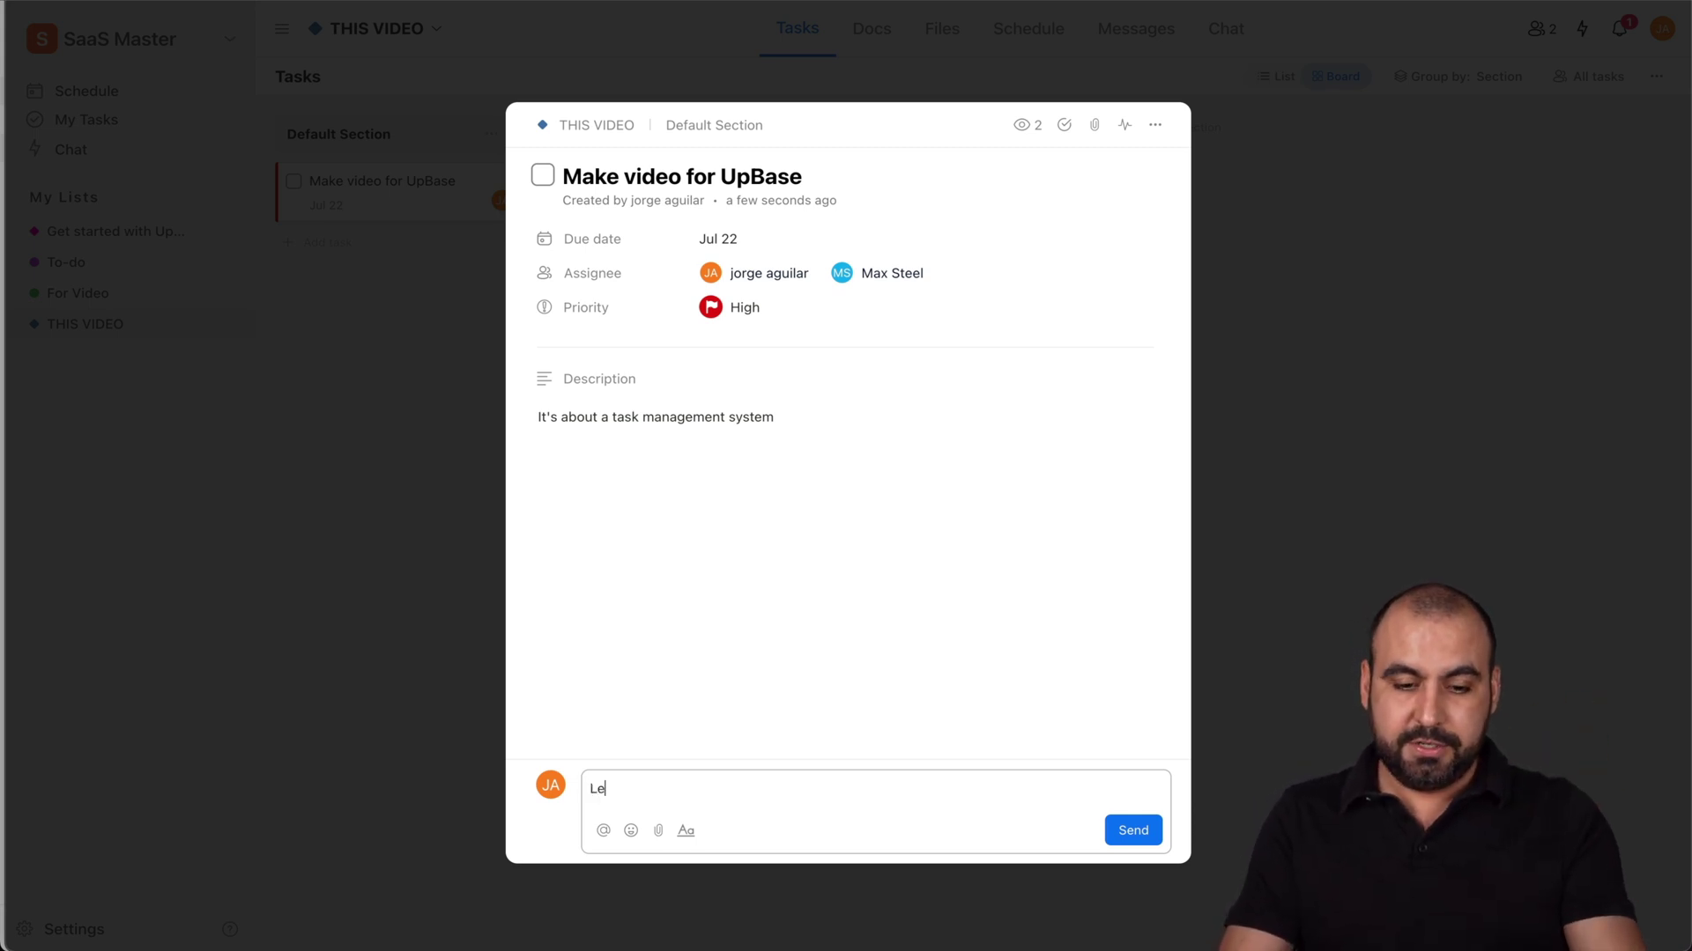
type("t's do this")
key("Return")
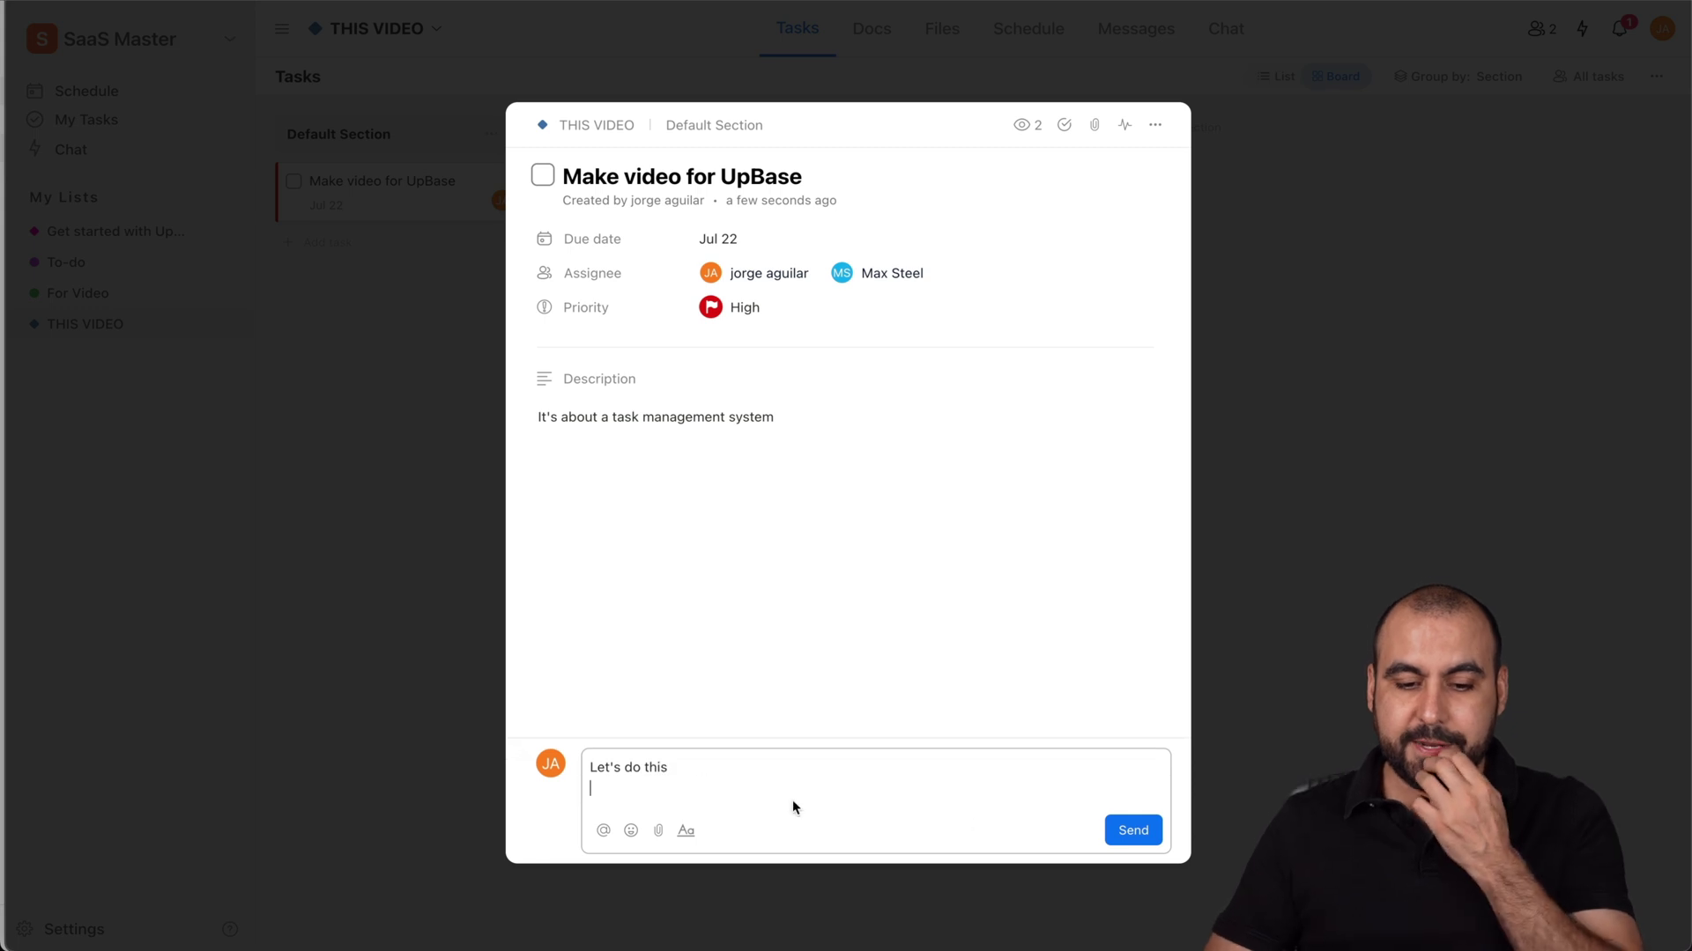
left_click(1144, 828)
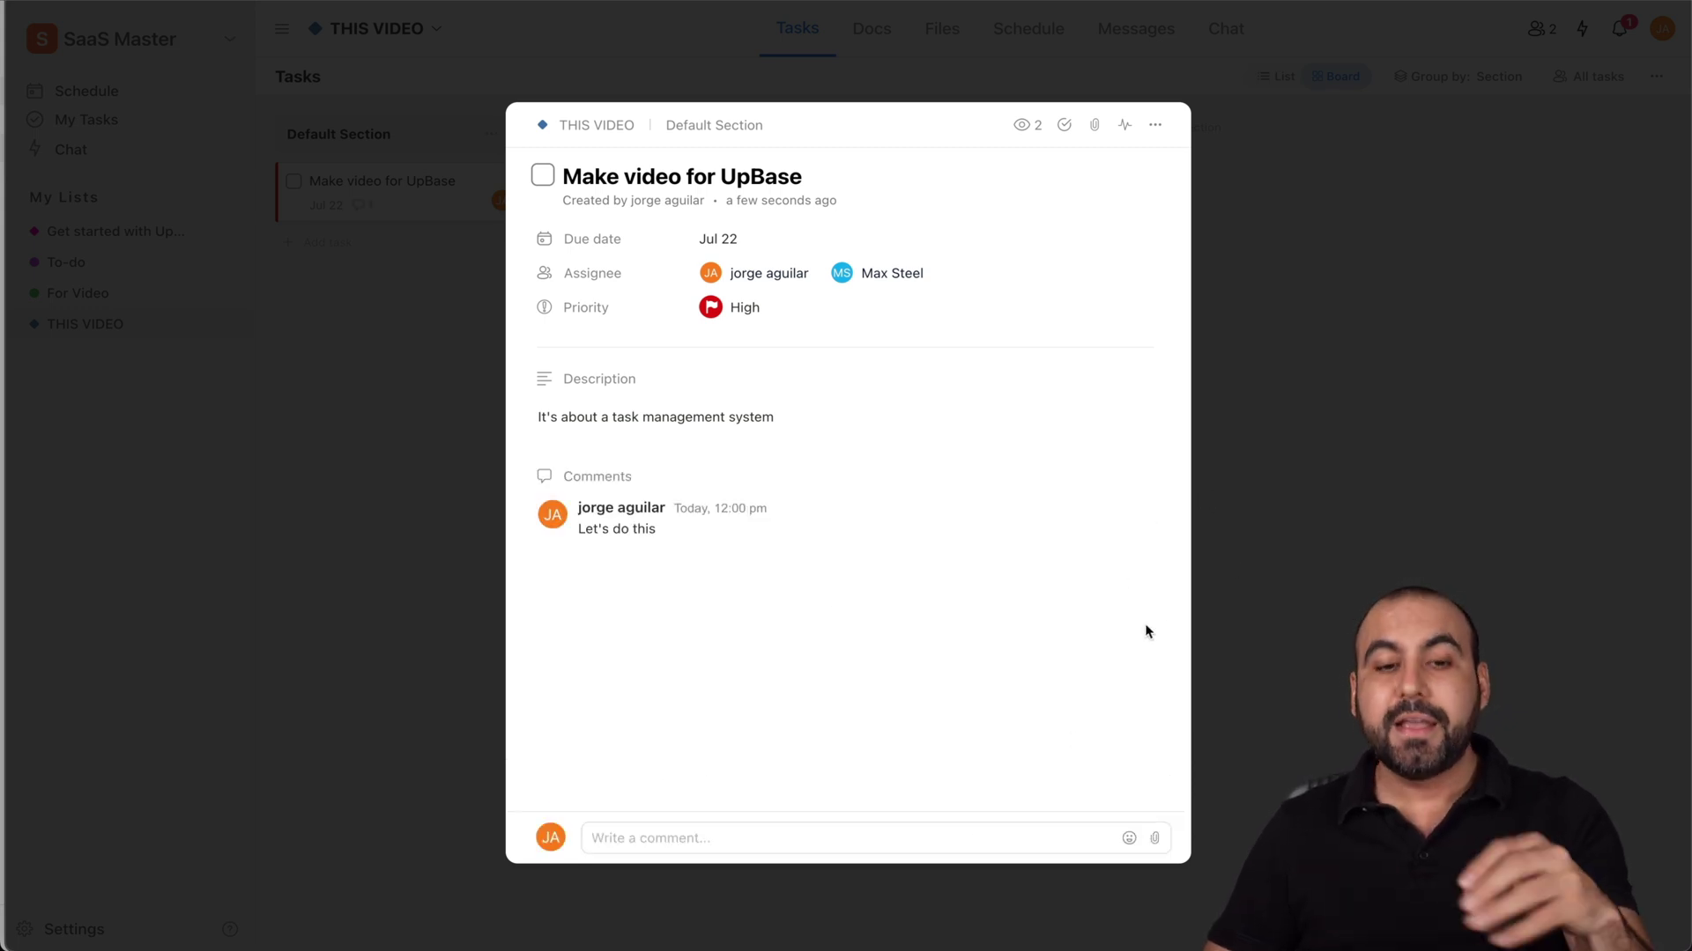
Look through the task's watchers, subtask, activity and more-actions options
left_click(1023, 128)
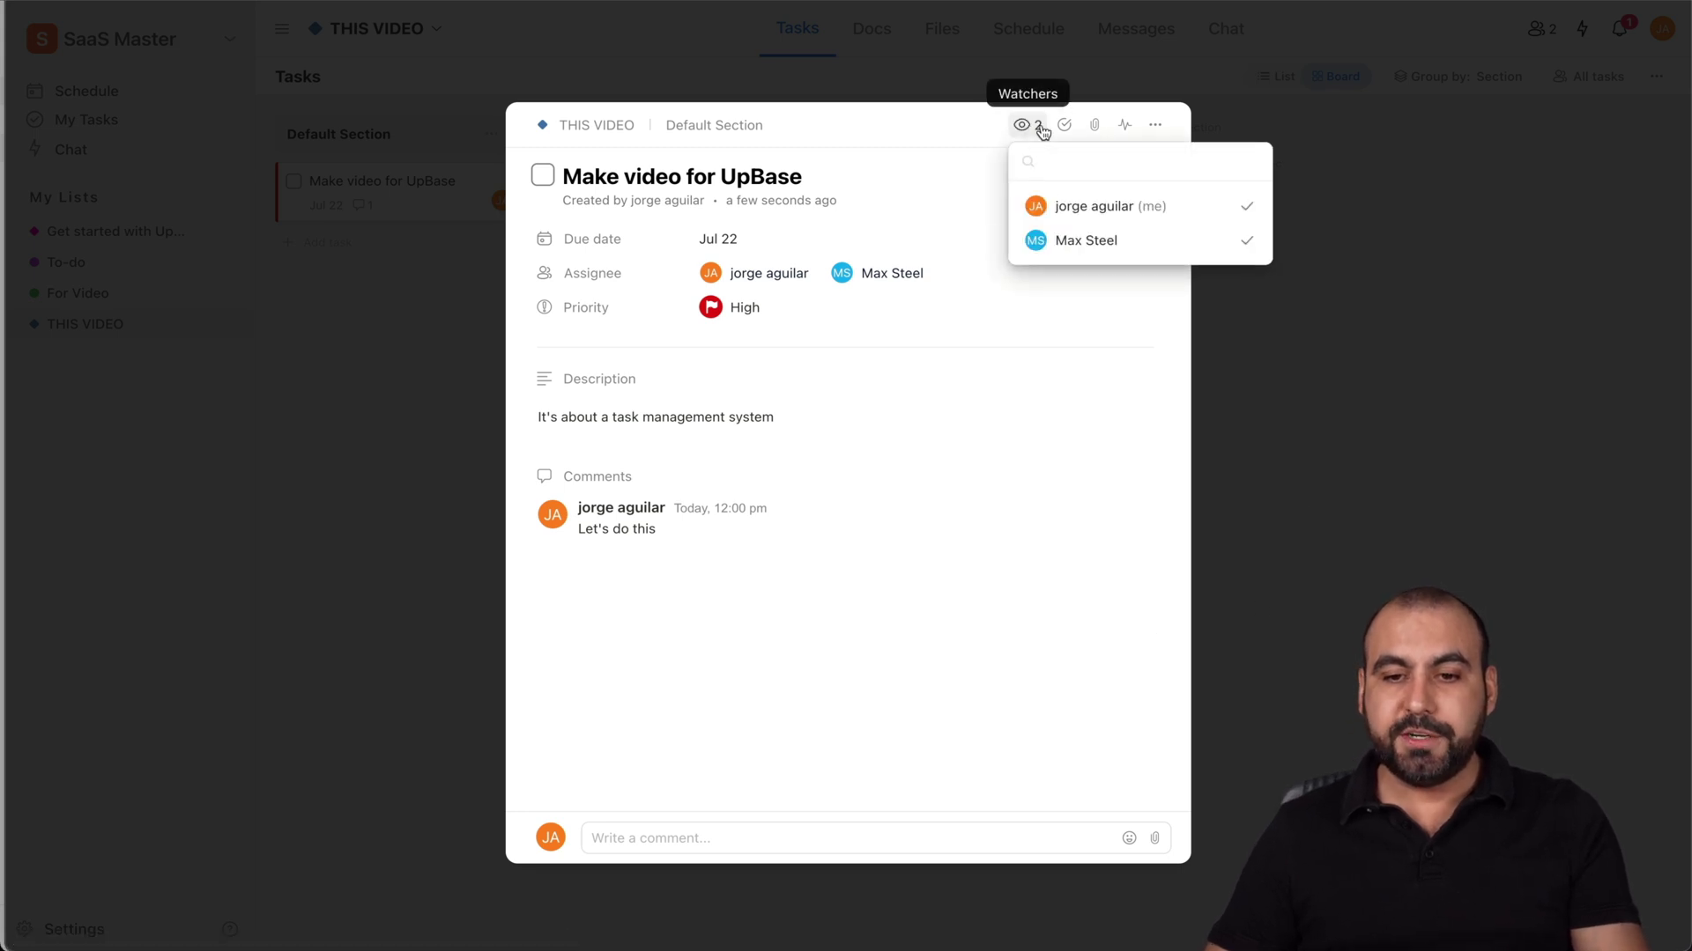
left_click(1061, 130)
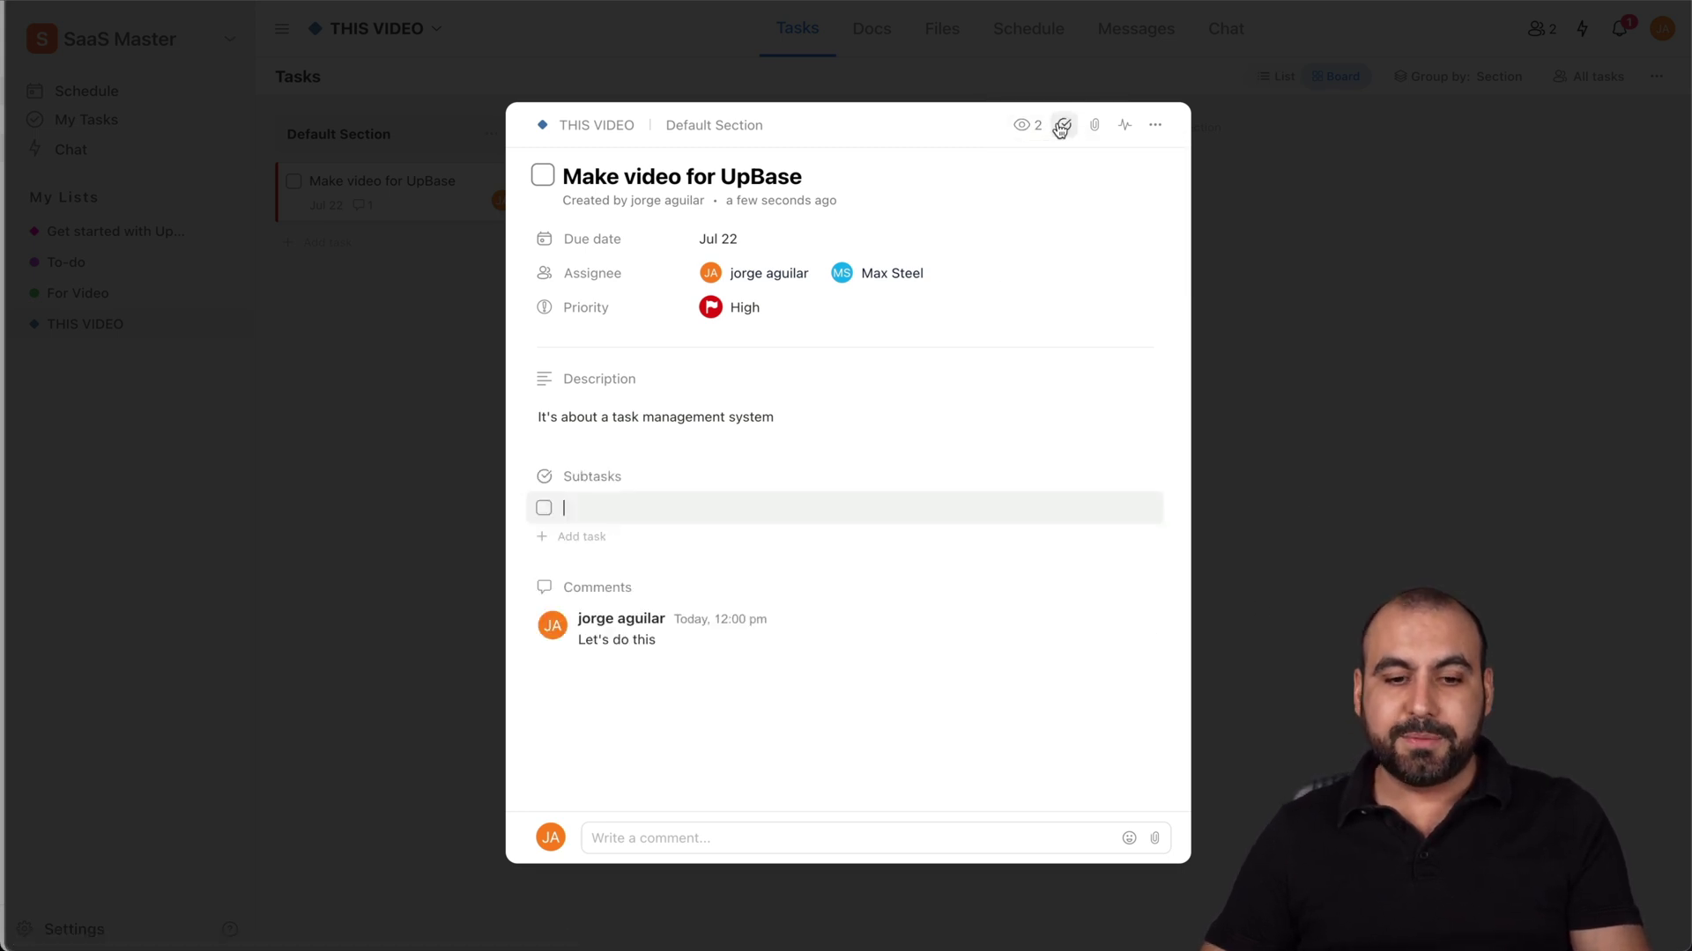
left_click(1127, 126)
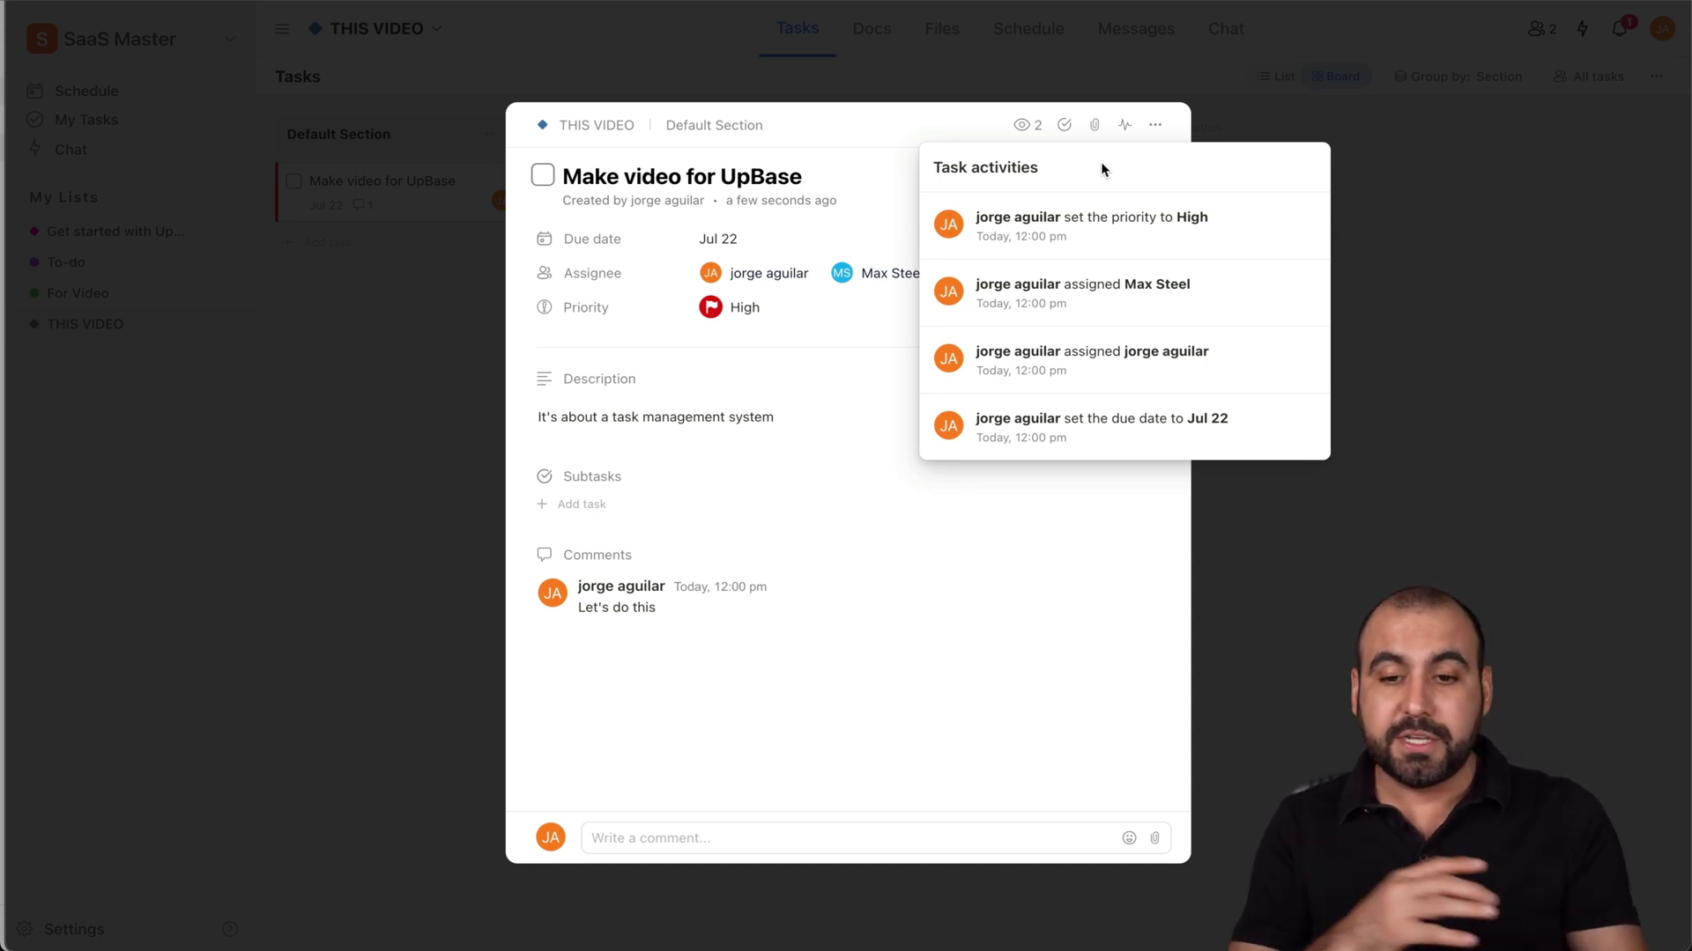
left_click(1157, 125)
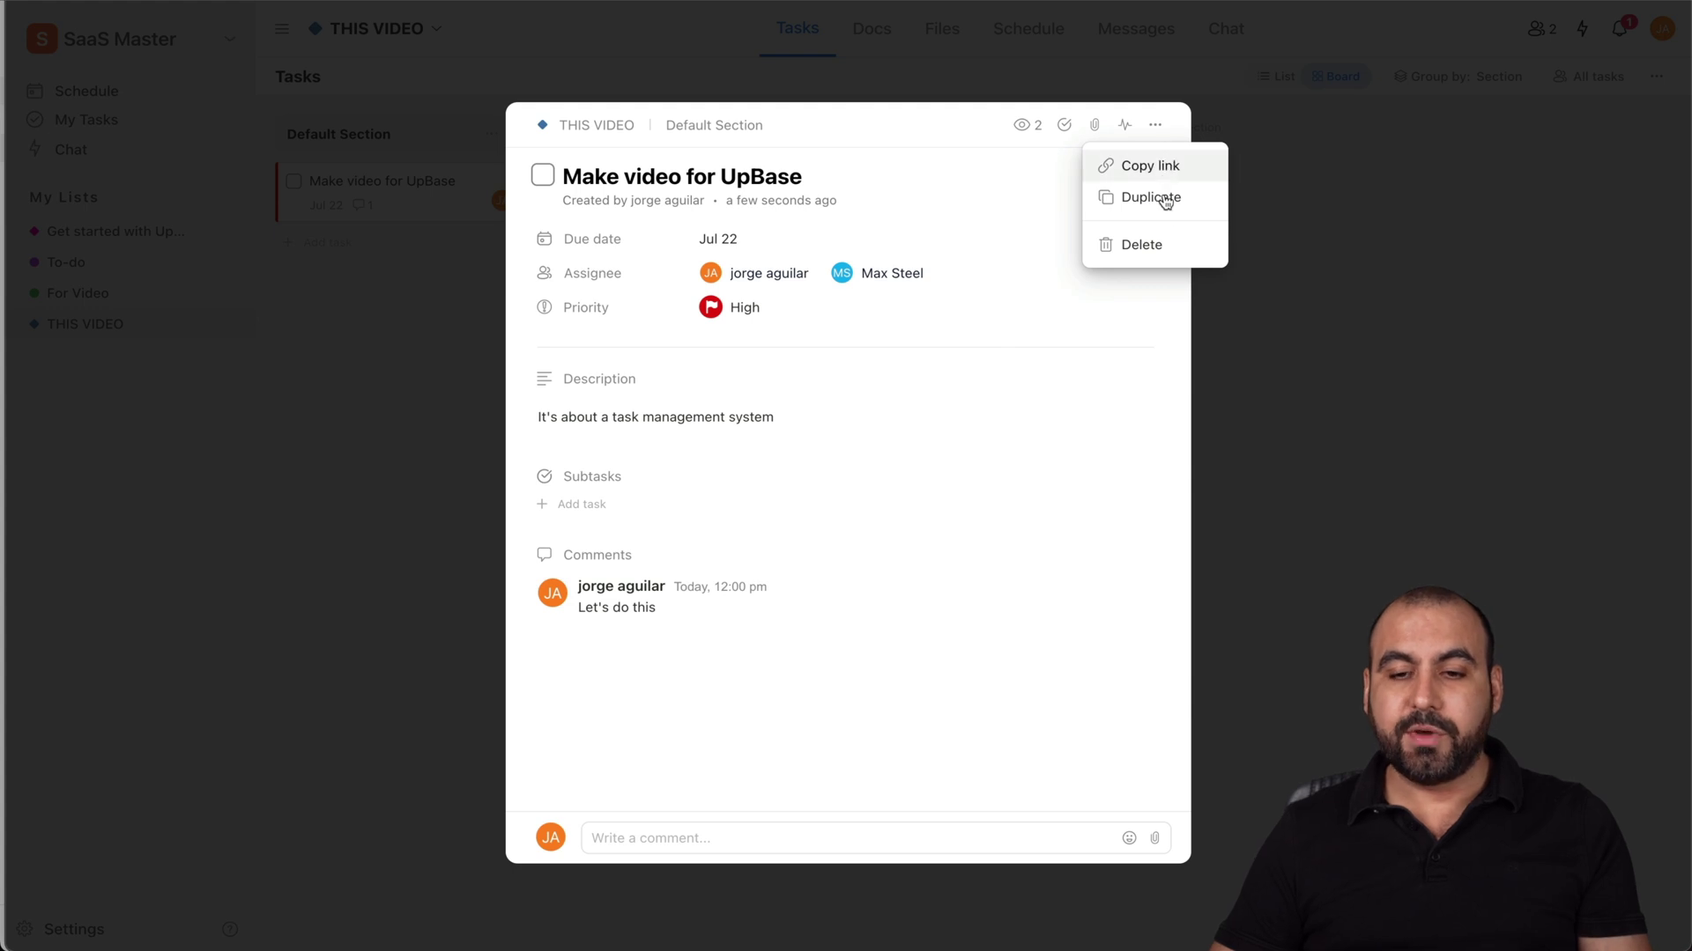
Close the task details and drag 'Make video for UpBase' into the Work On section
left_click(925, 559)
left_click(1292, 502)
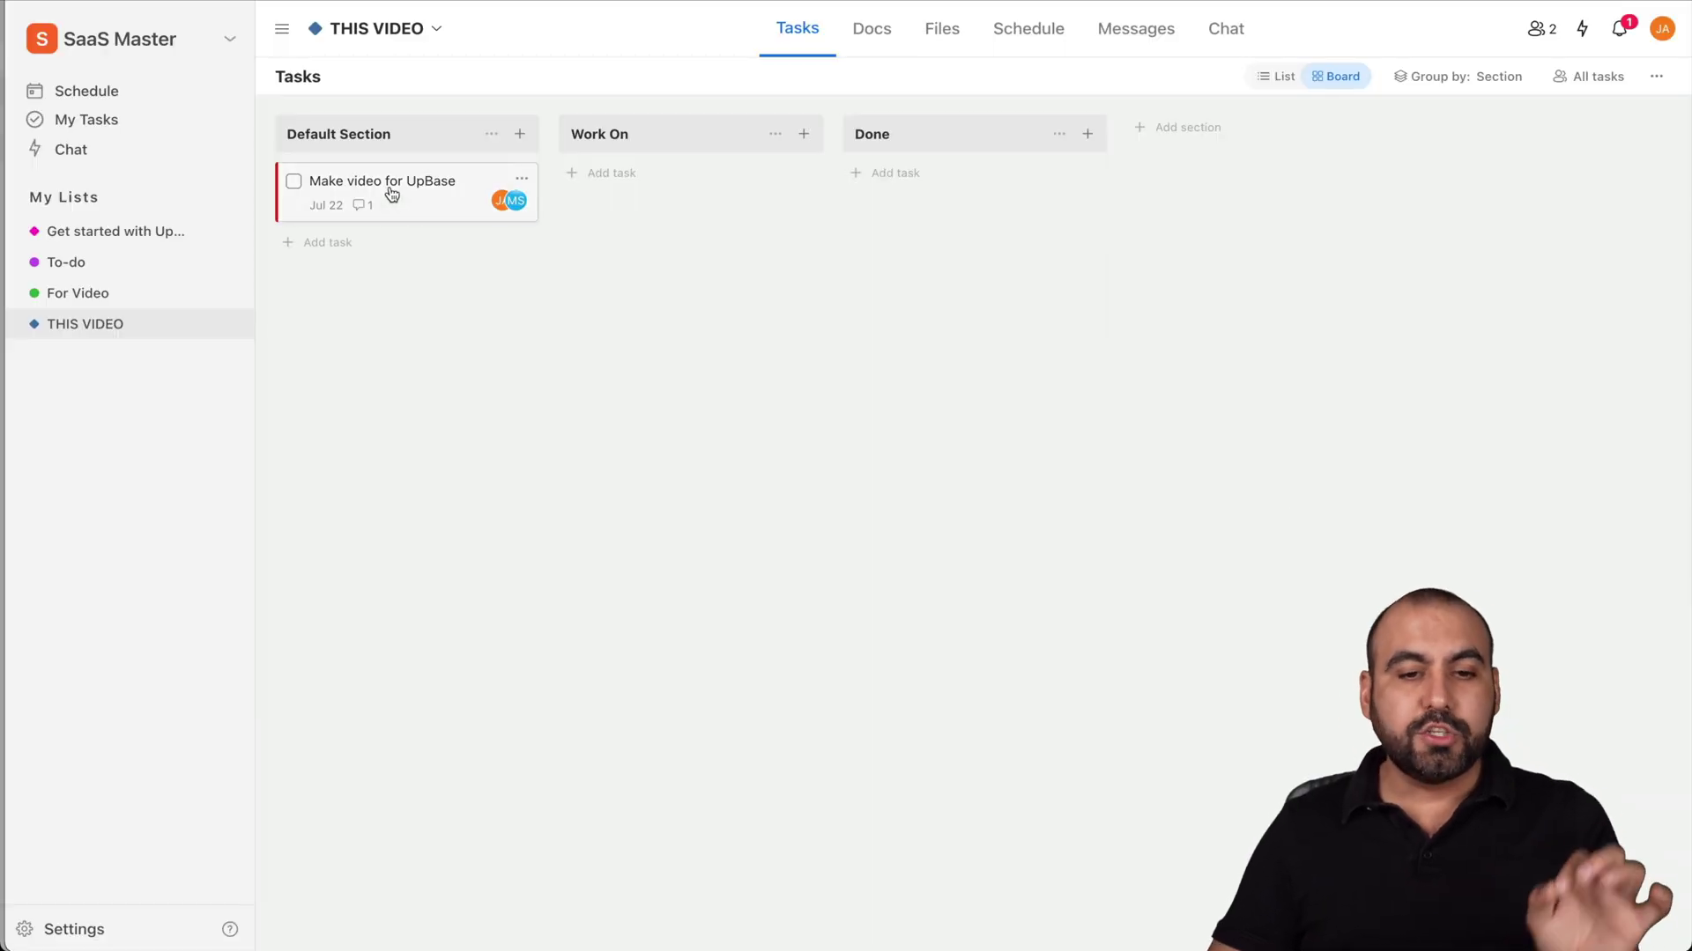
left_click_drag(389, 193, 661, 212)
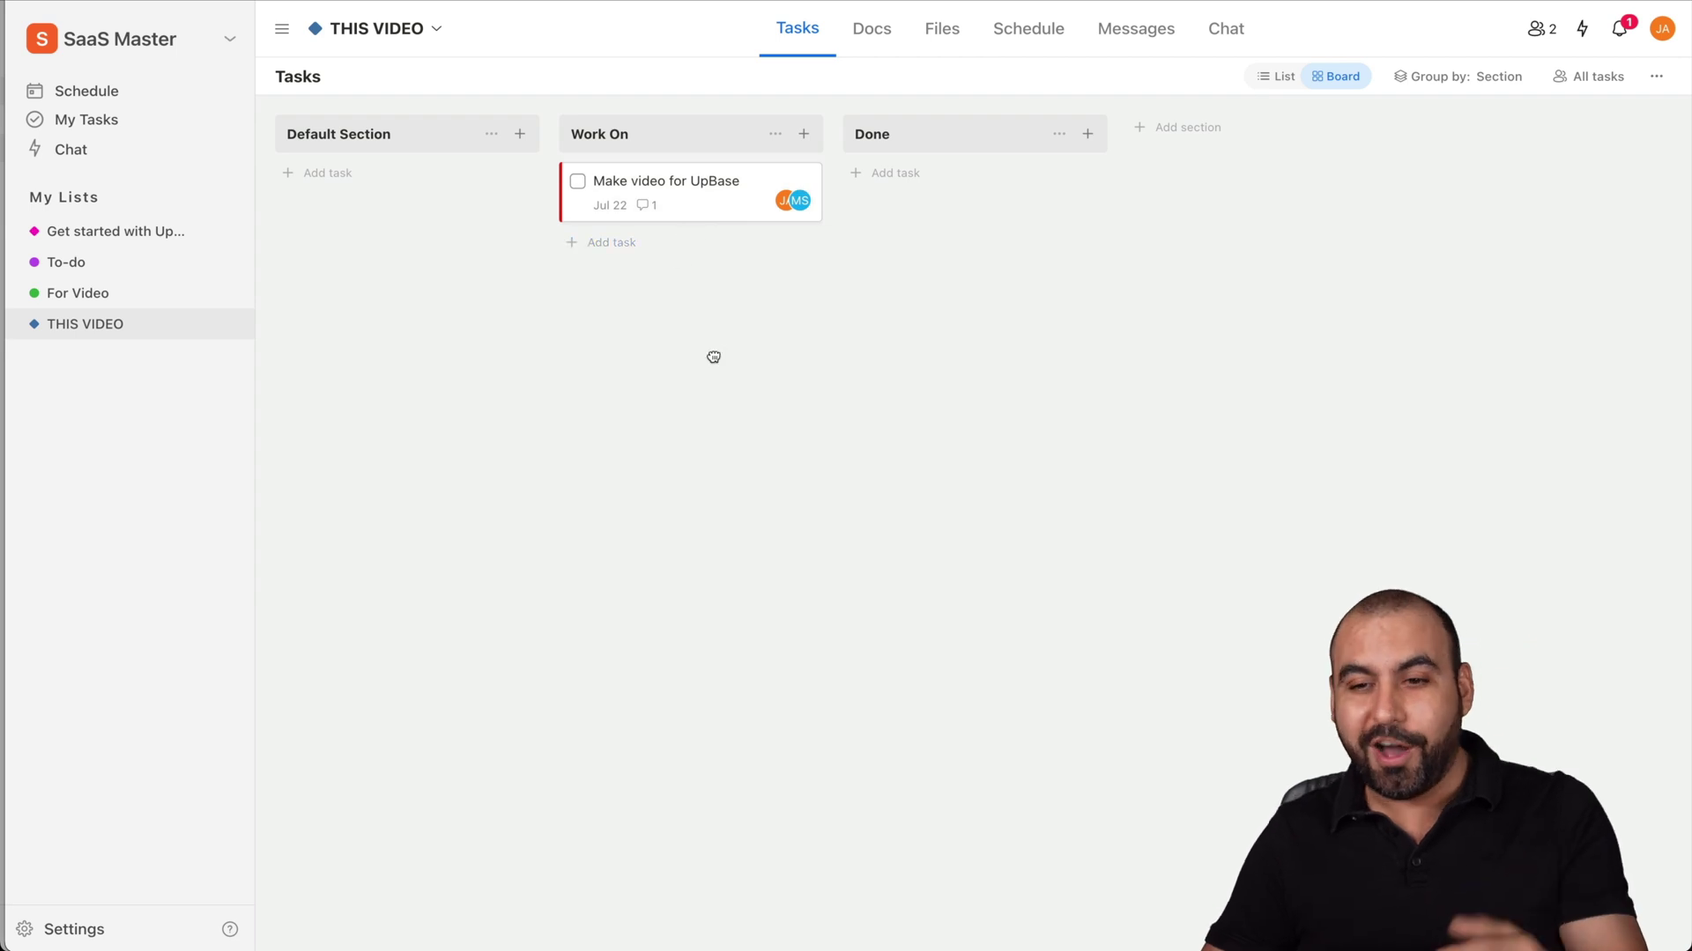
Check the board's Group by and extra display options, leaving grouping by section
left_click(1454, 79)
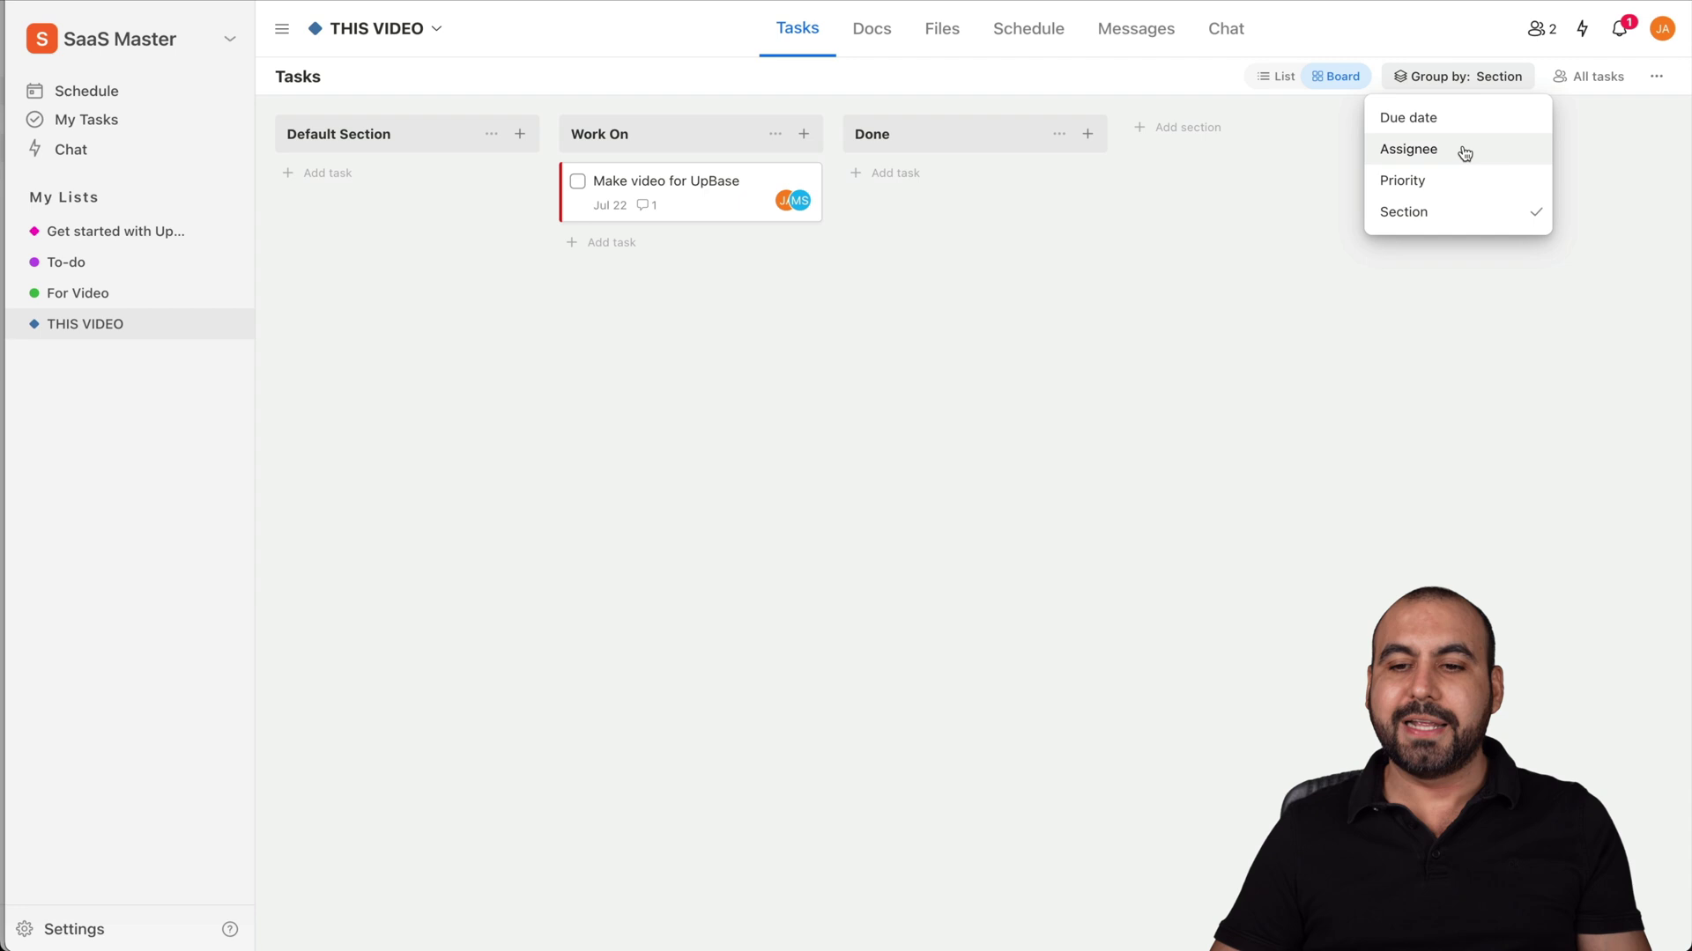
left_click(1295, 492)
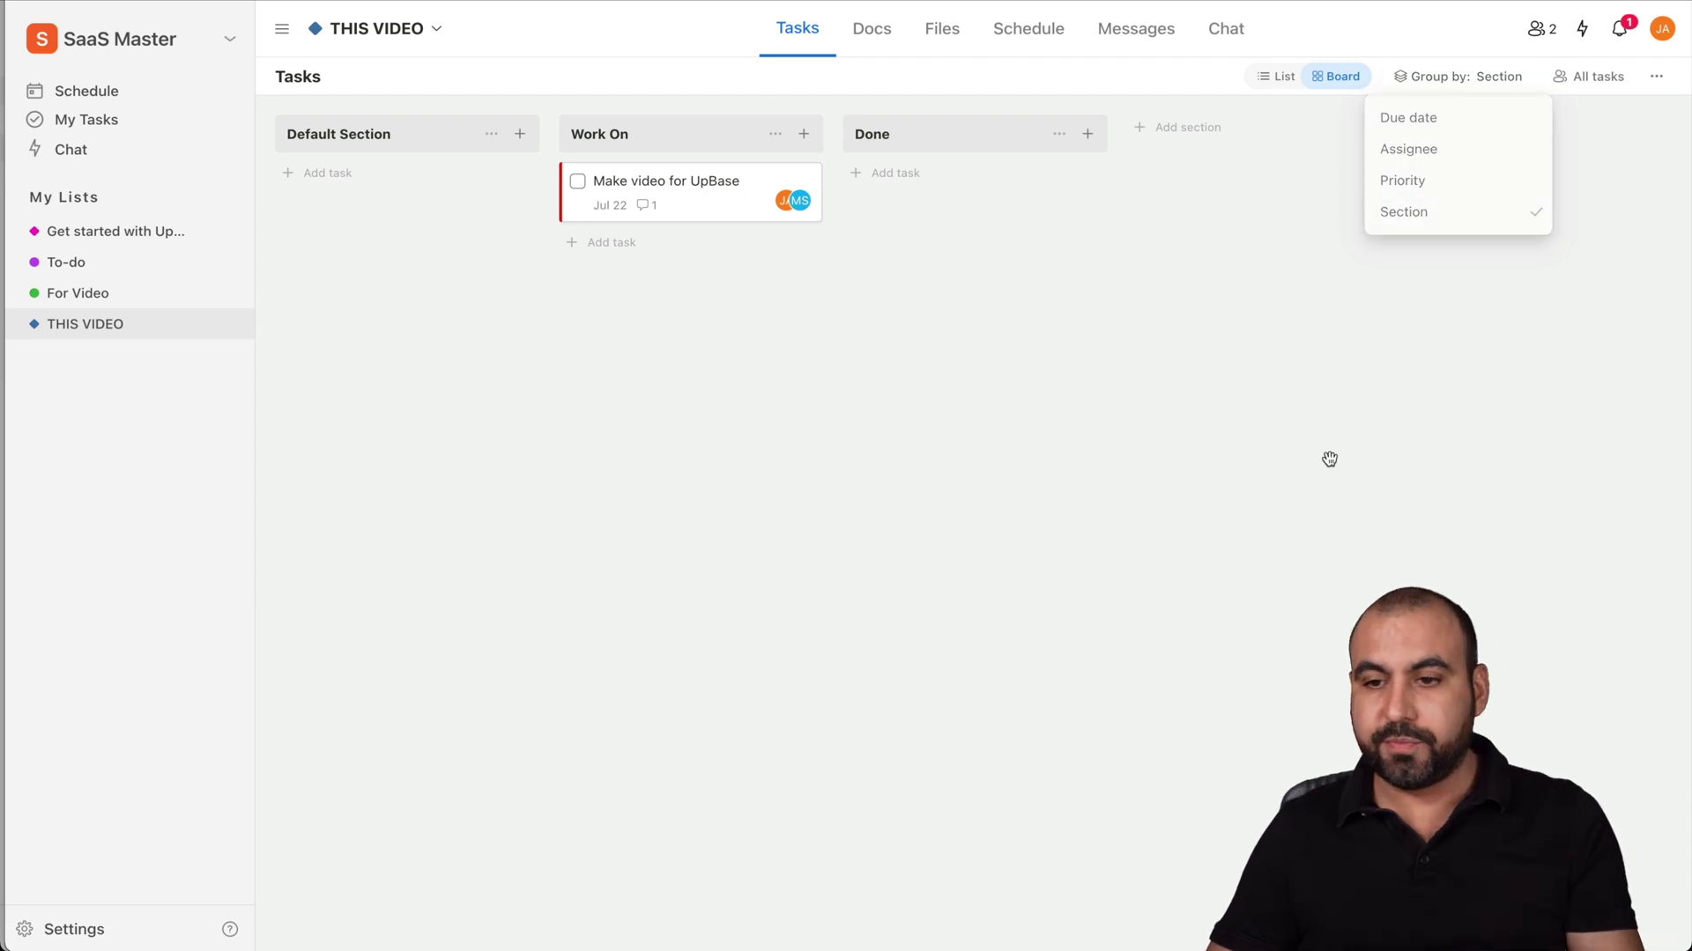
left_click(1656, 76)
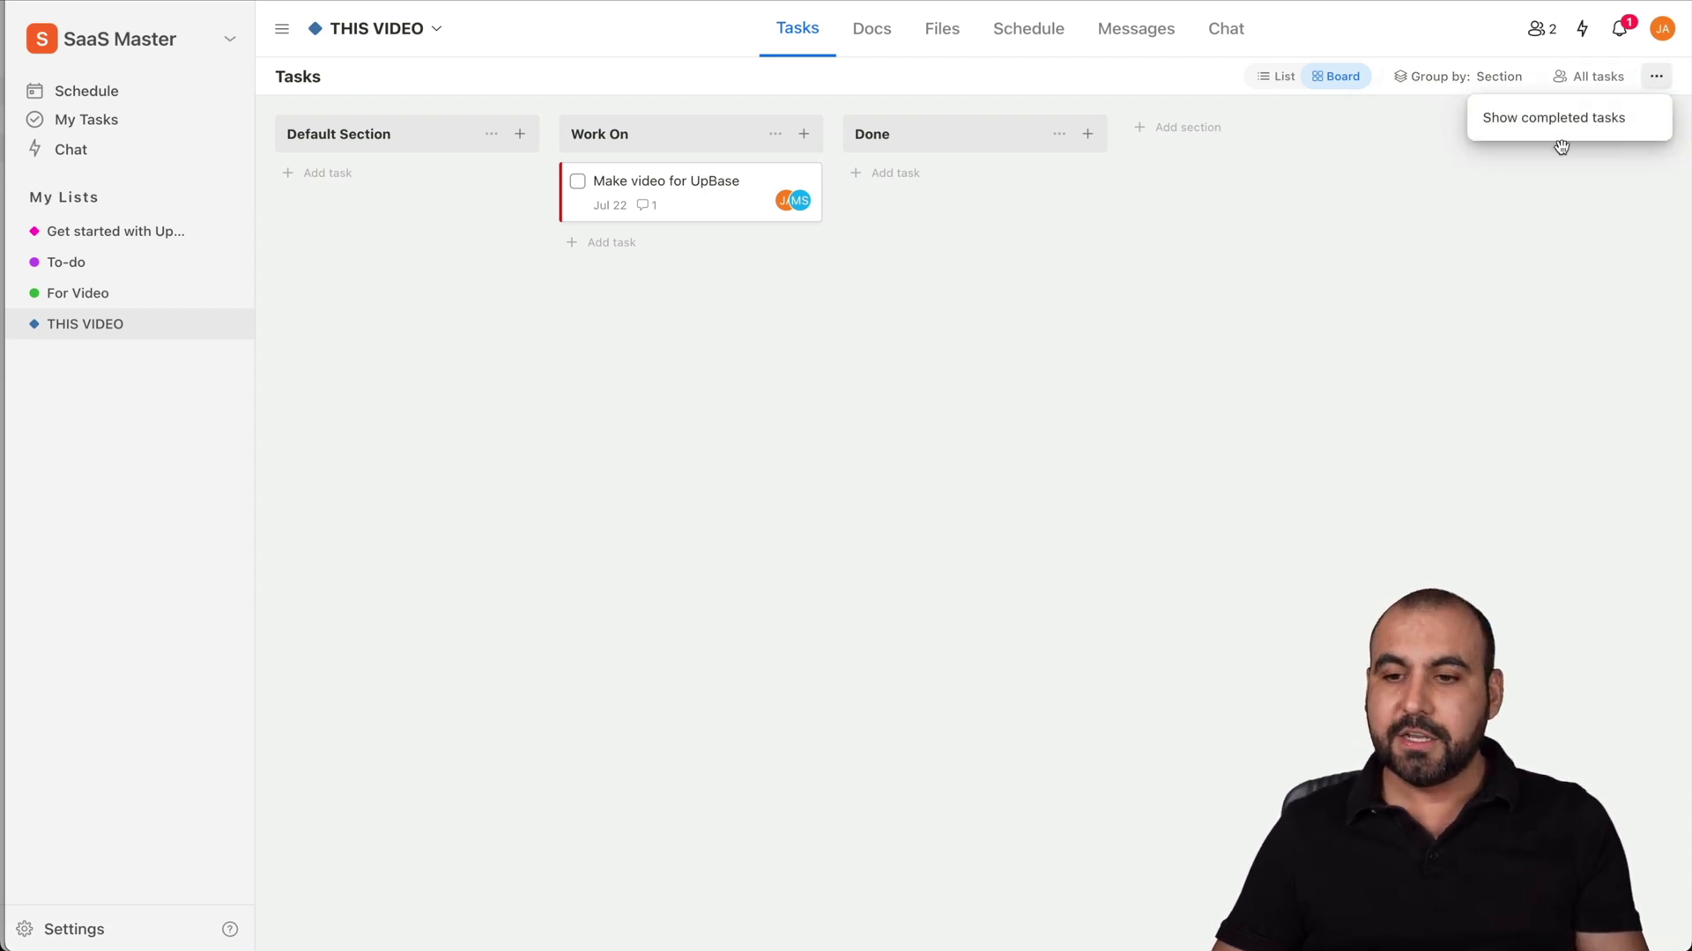
left_click(768, 460)
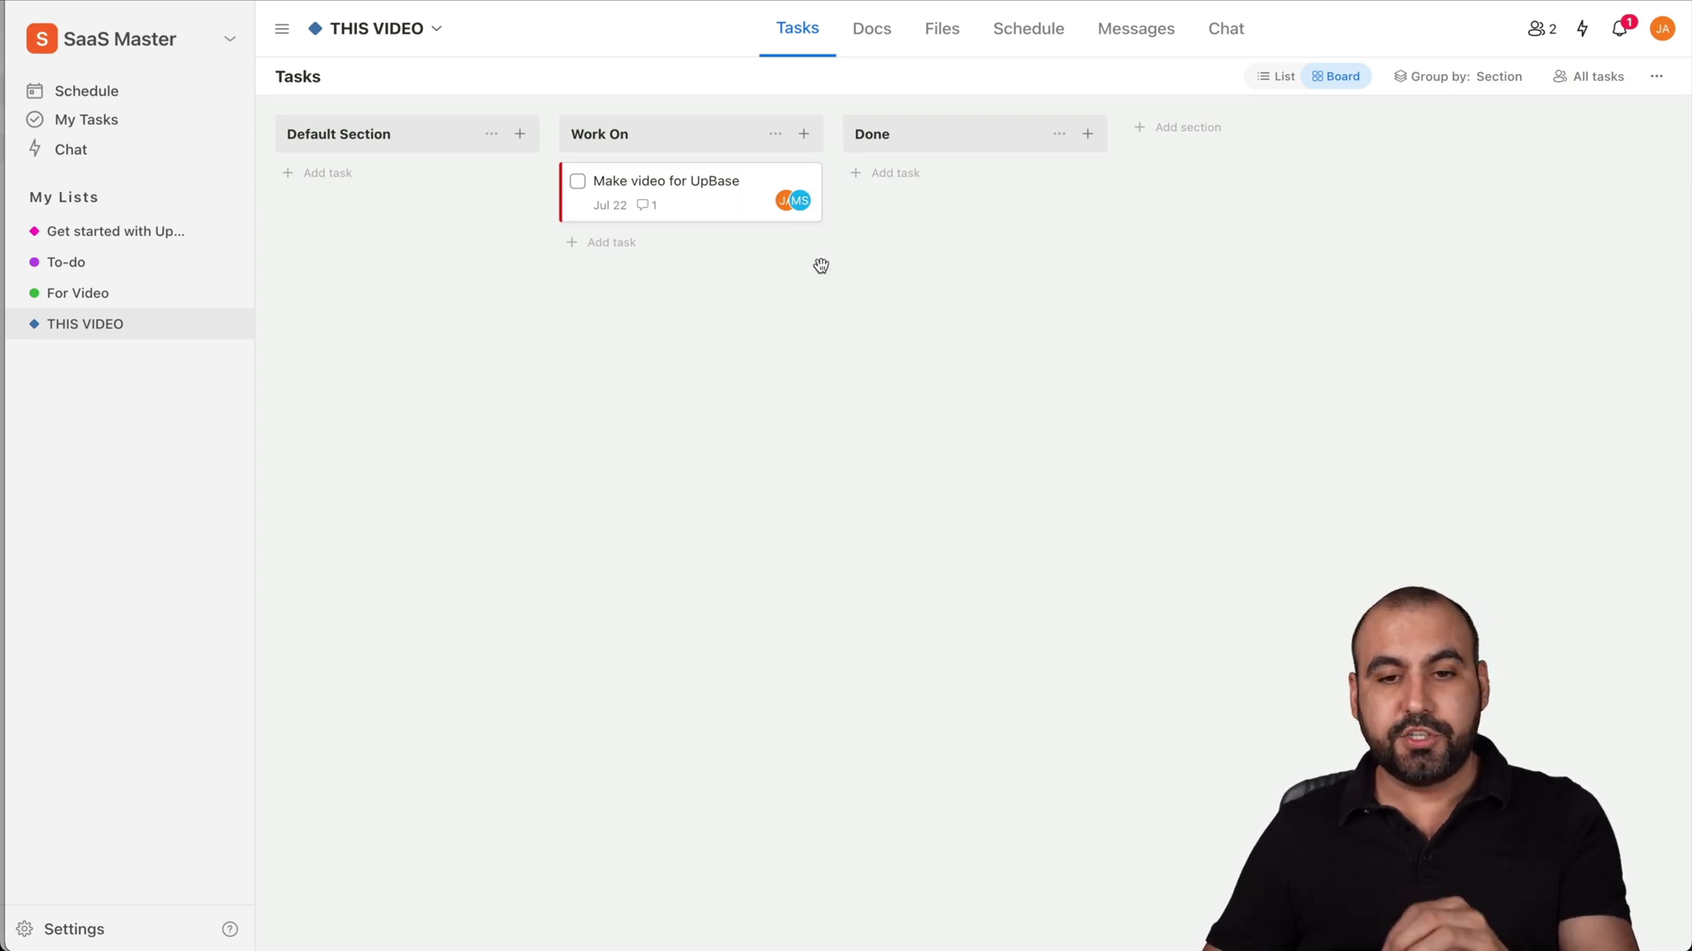
Add a new blank page in the list's Docs and title it 'Script'
left_click(869, 44)
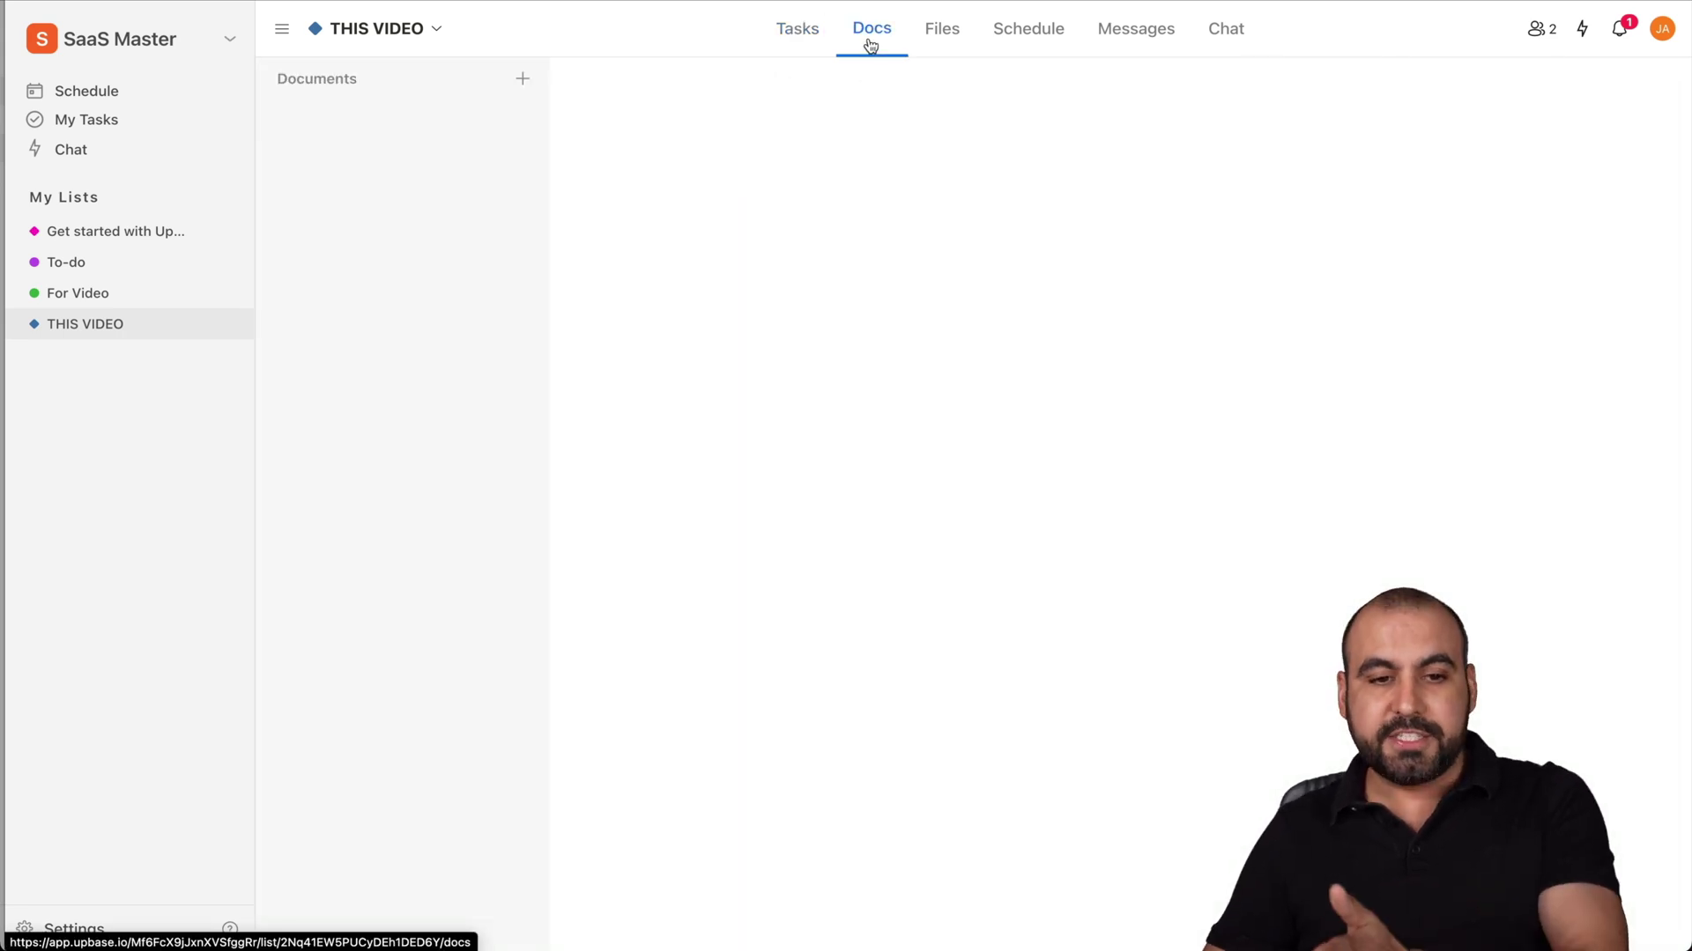
left_click(523, 78)
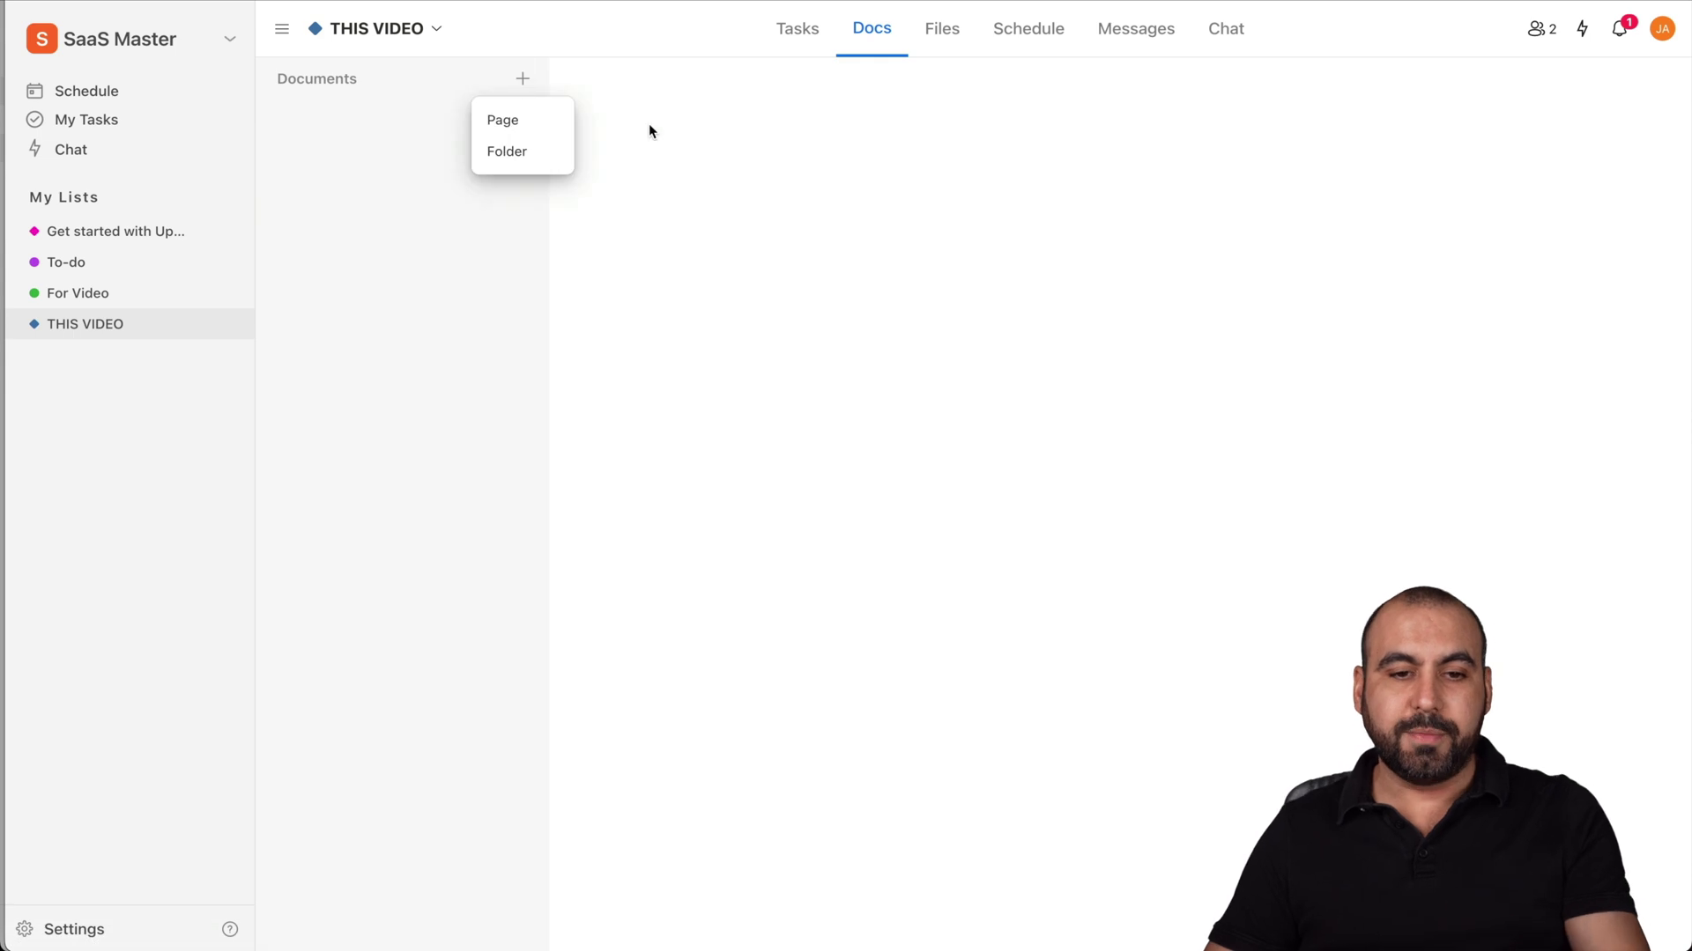
left_click(524, 126)
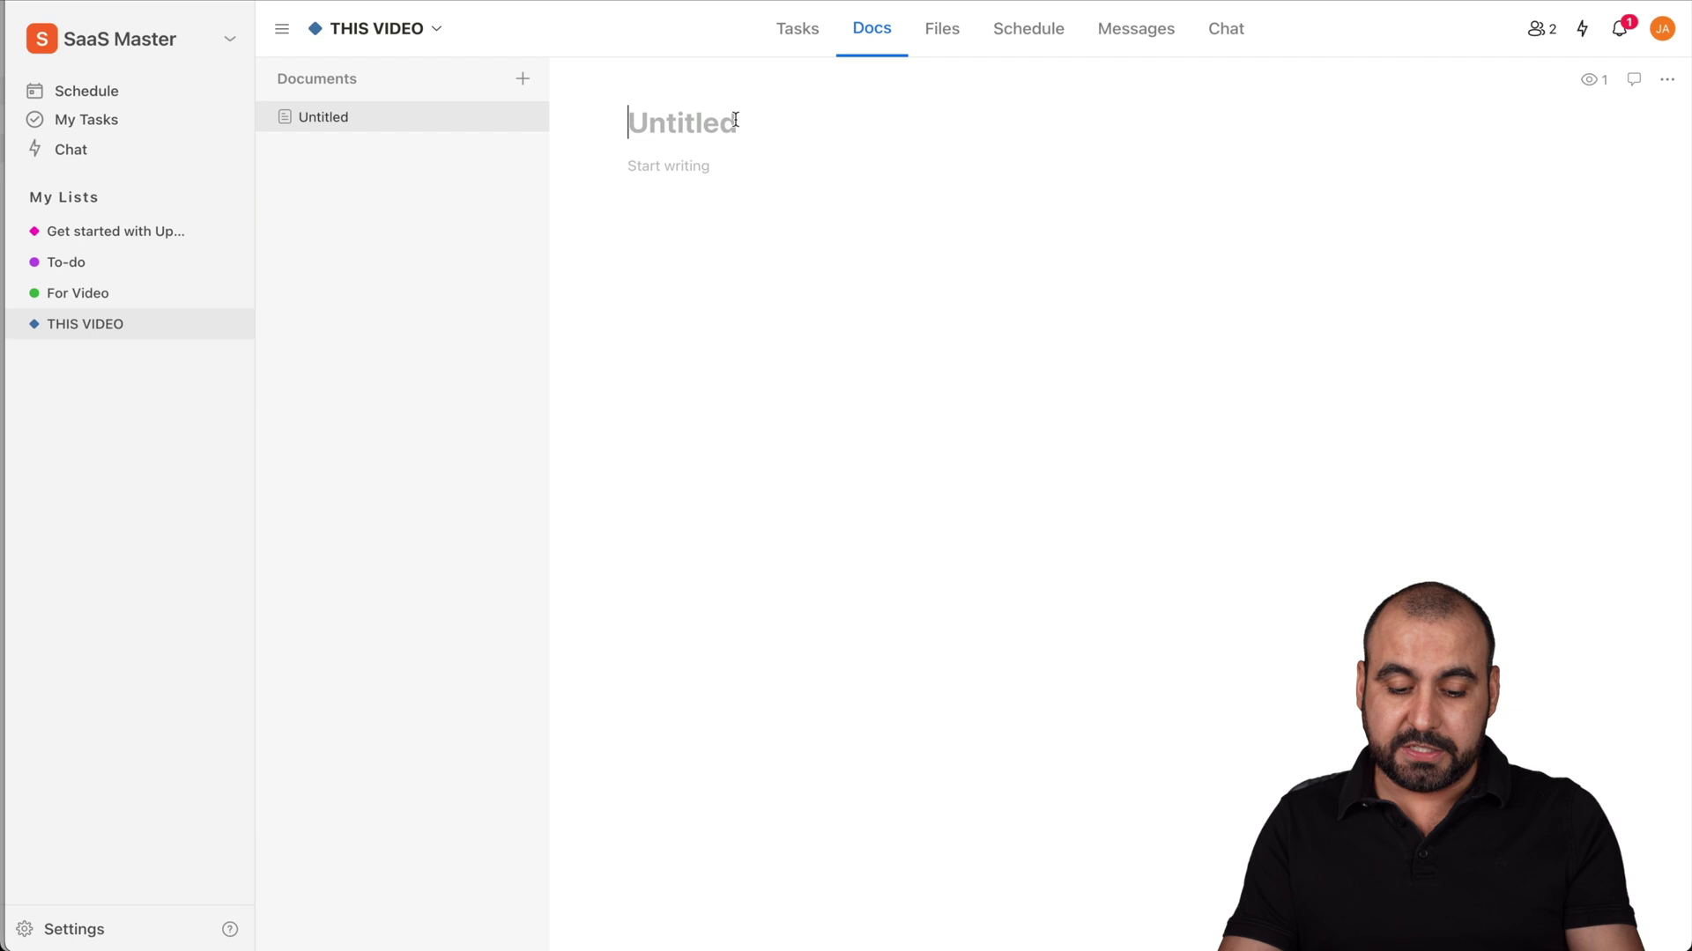
type("Script")
key("Return")
Fill the Script doc body with three lines of placeholder text
type("sdfsd")
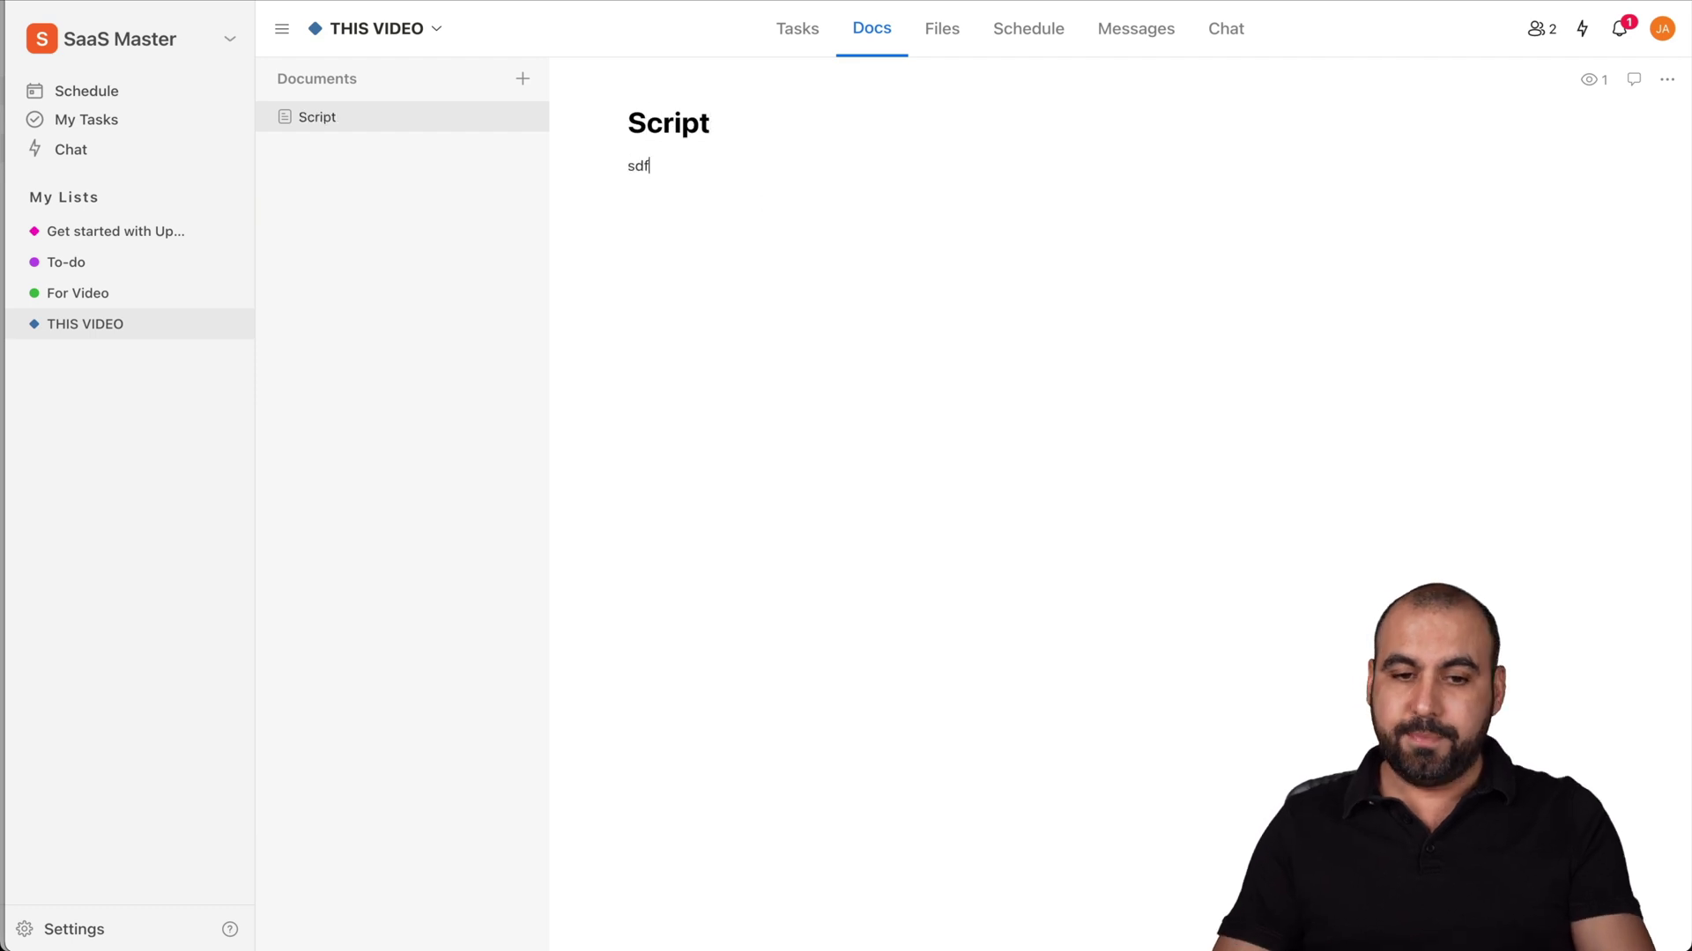
key("Return")
type("fdsf")
key("Return")
type("sdf")
key("Return")
type("sd")
key("Return")
type("fsd")
key("Return")
type("f ds")
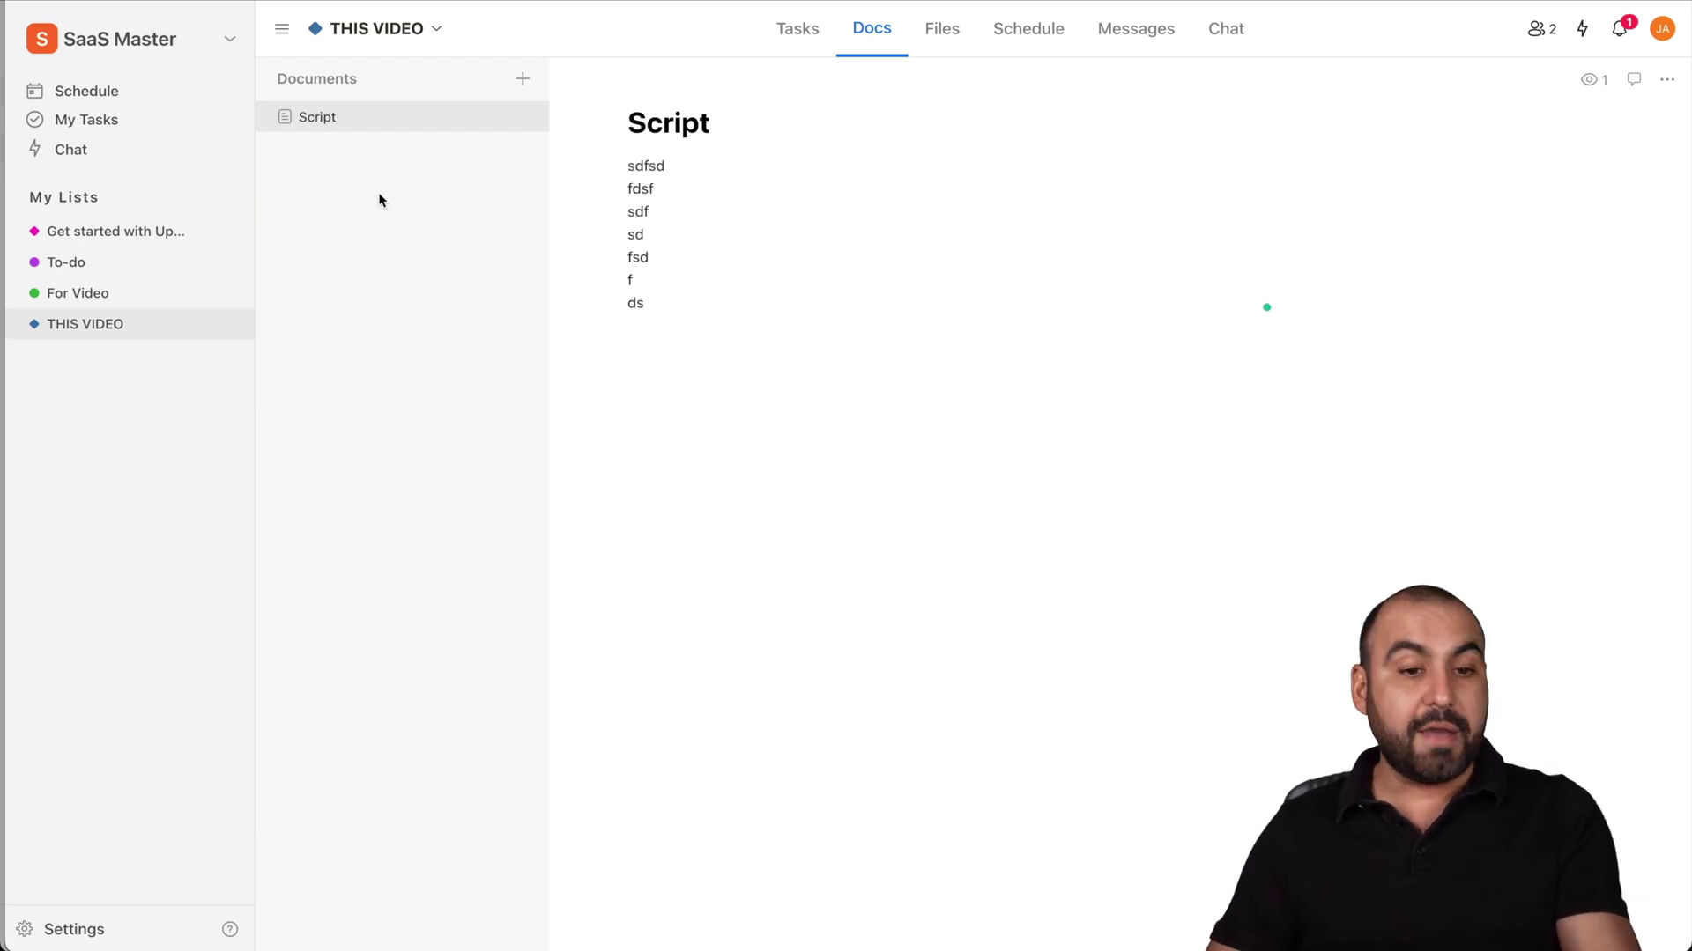
left_click(946, 30)
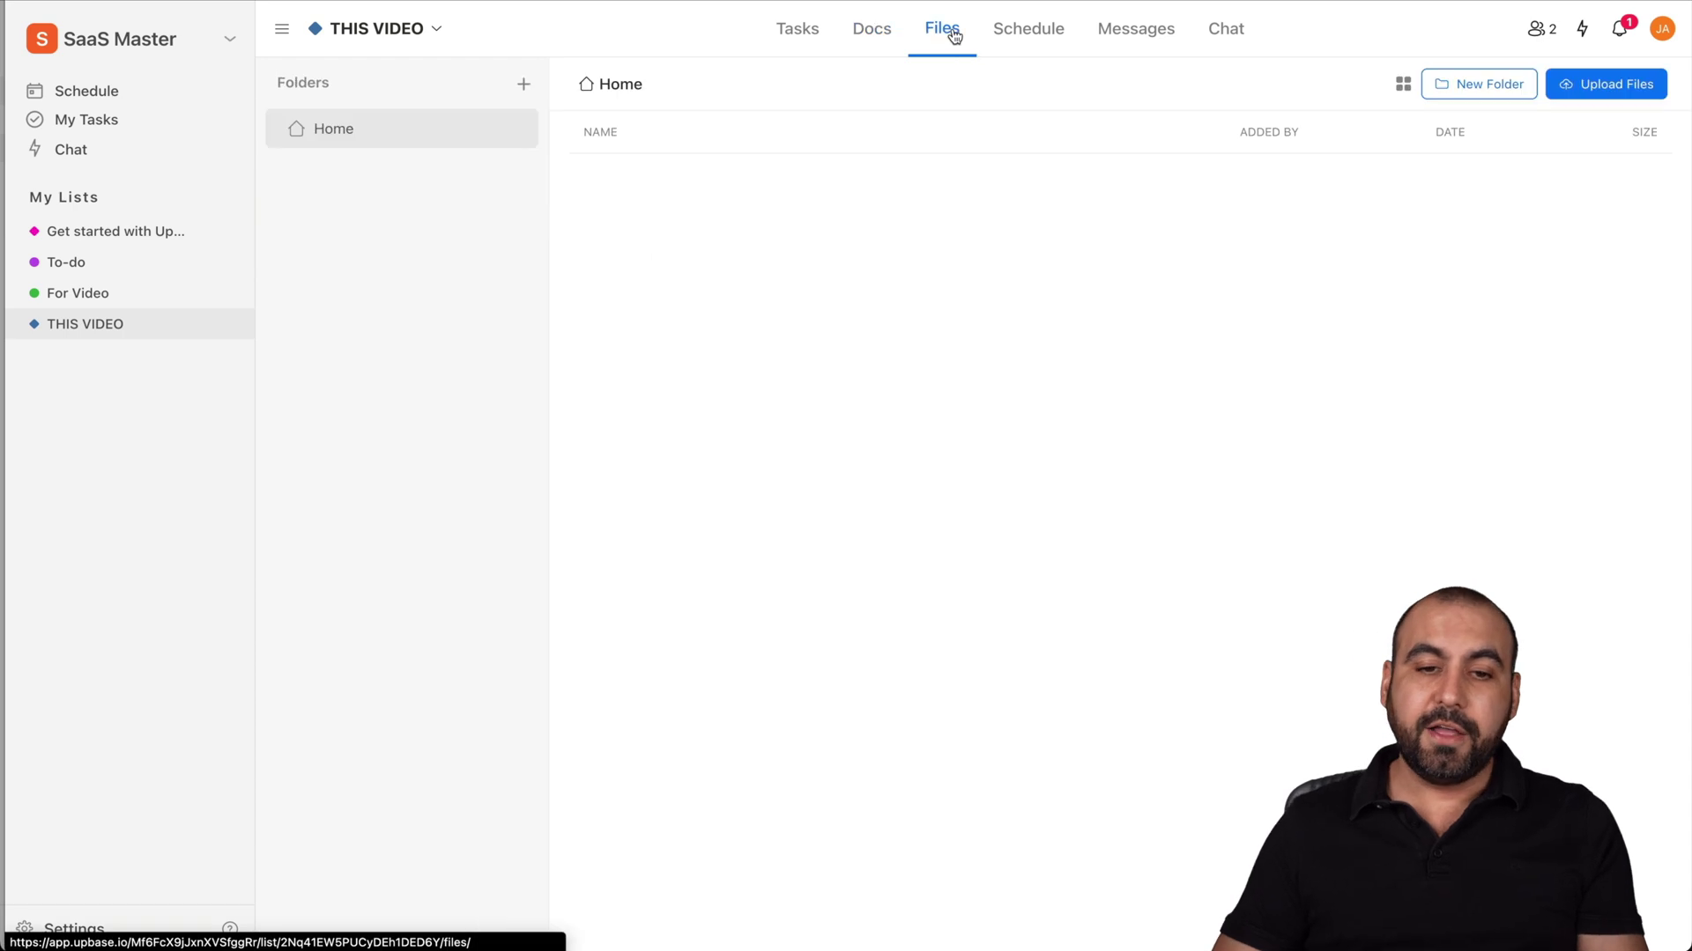
Upload the image 1.jpg from the computer into THIS VIDEO's files and save it
left_click(1552, 94)
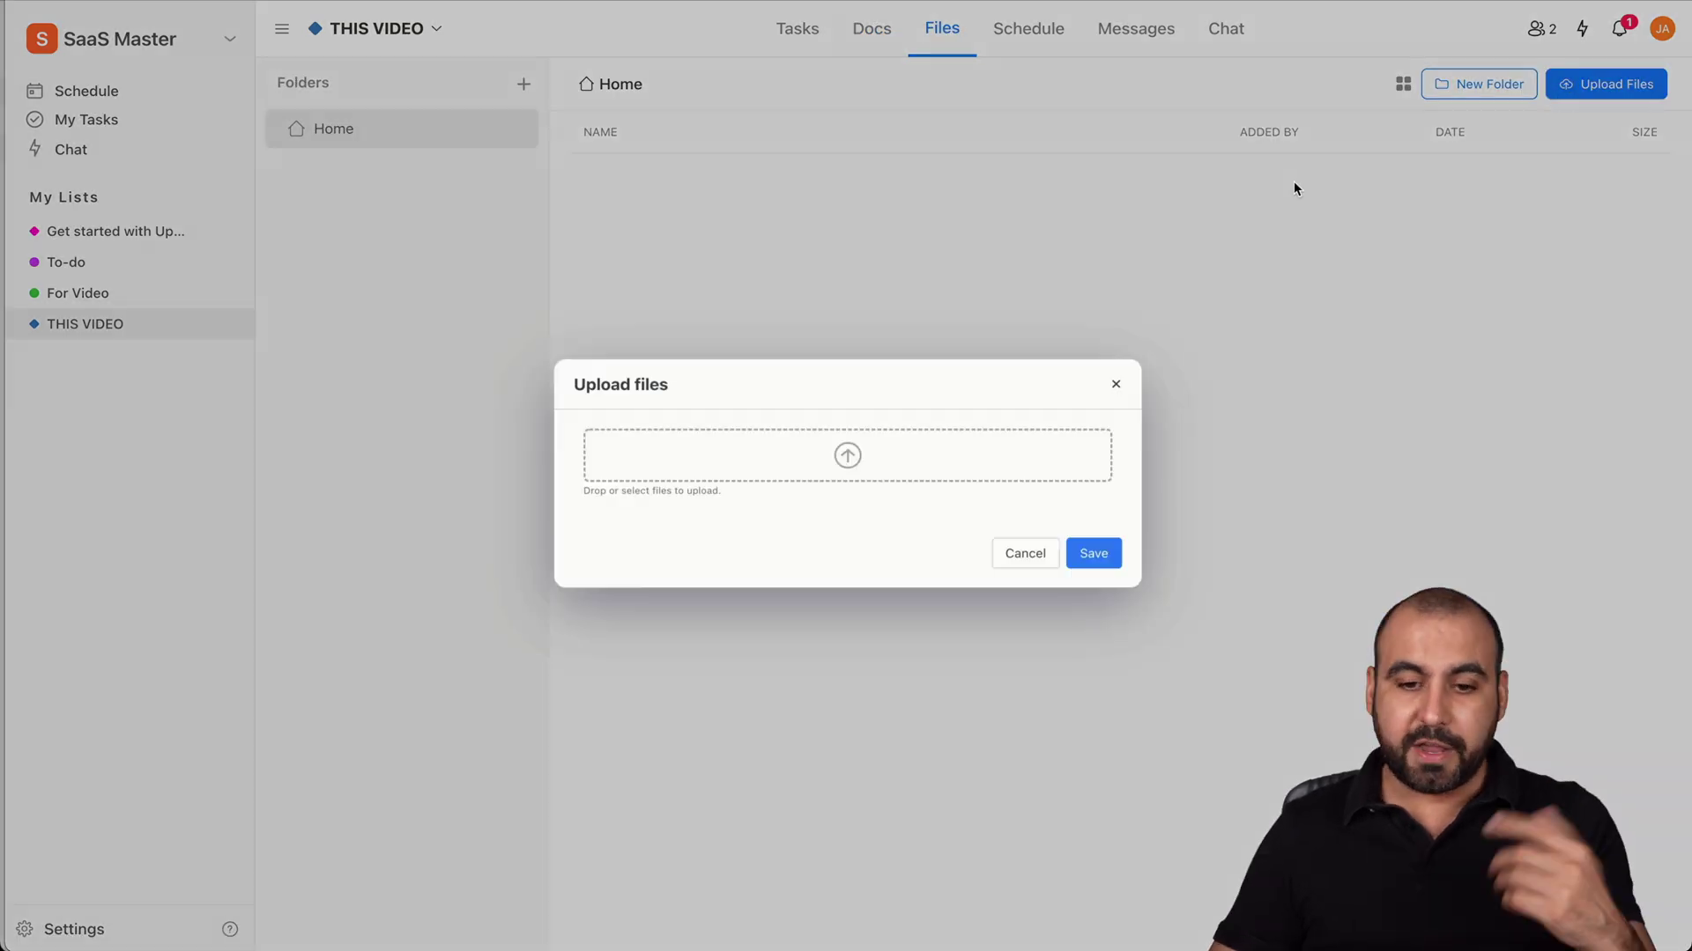
left_click(836, 474)
left_click(643, 302)
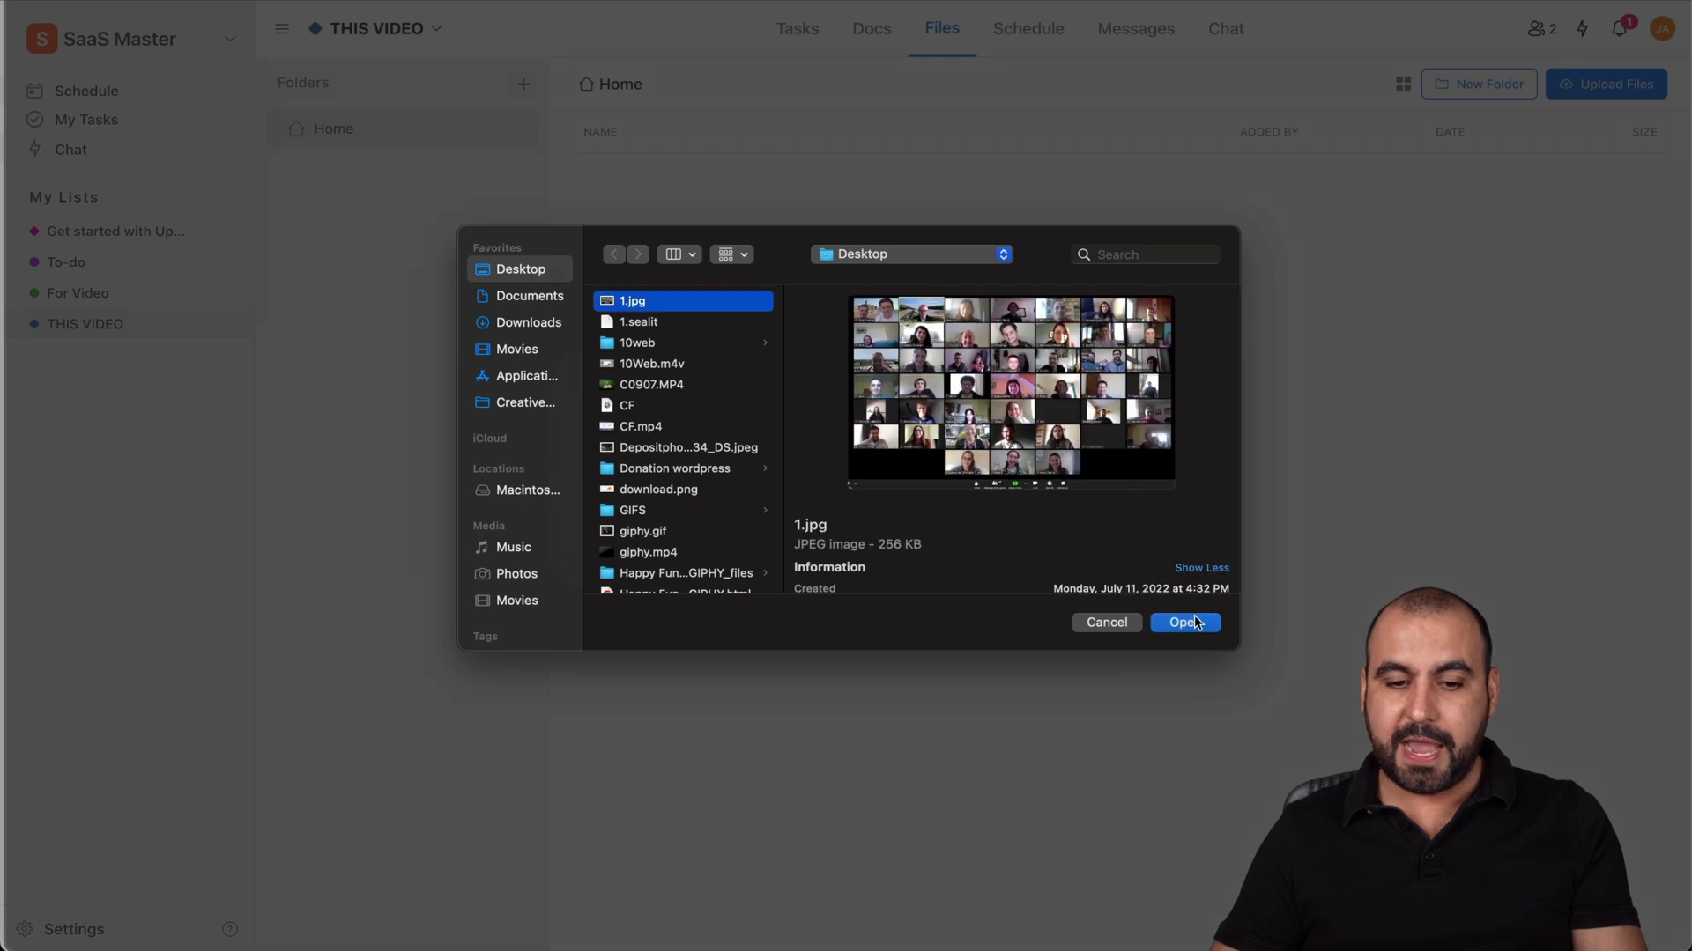
left_click(1193, 622)
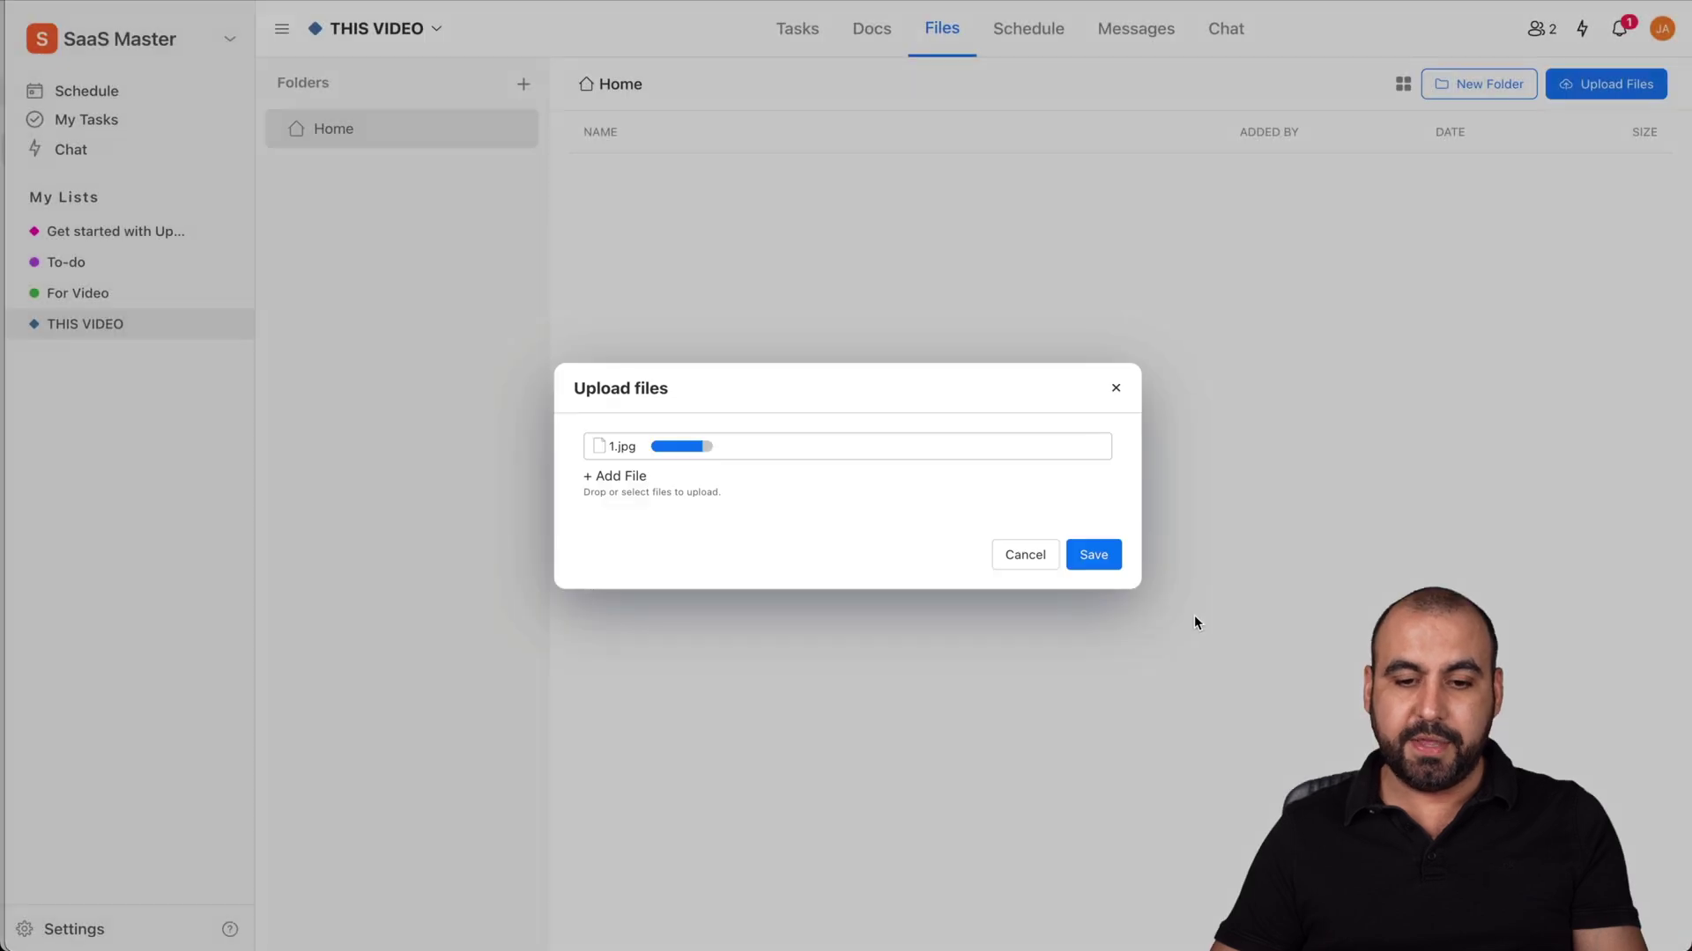
left_click(1092, 556)
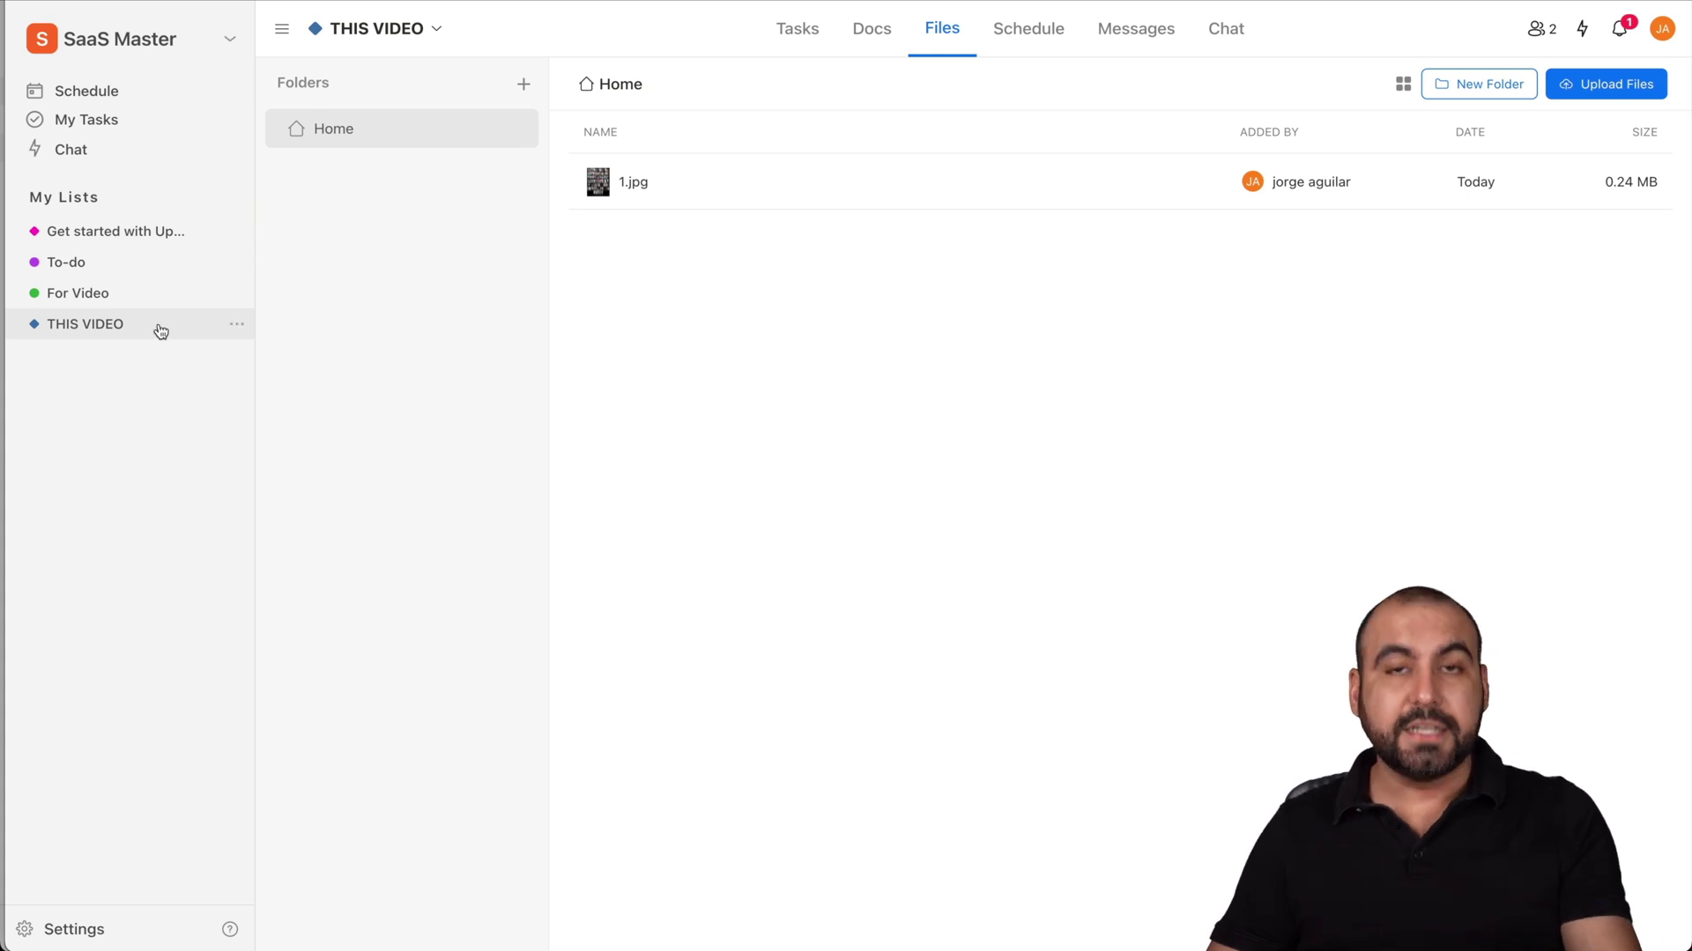
left_click(1036, 35)
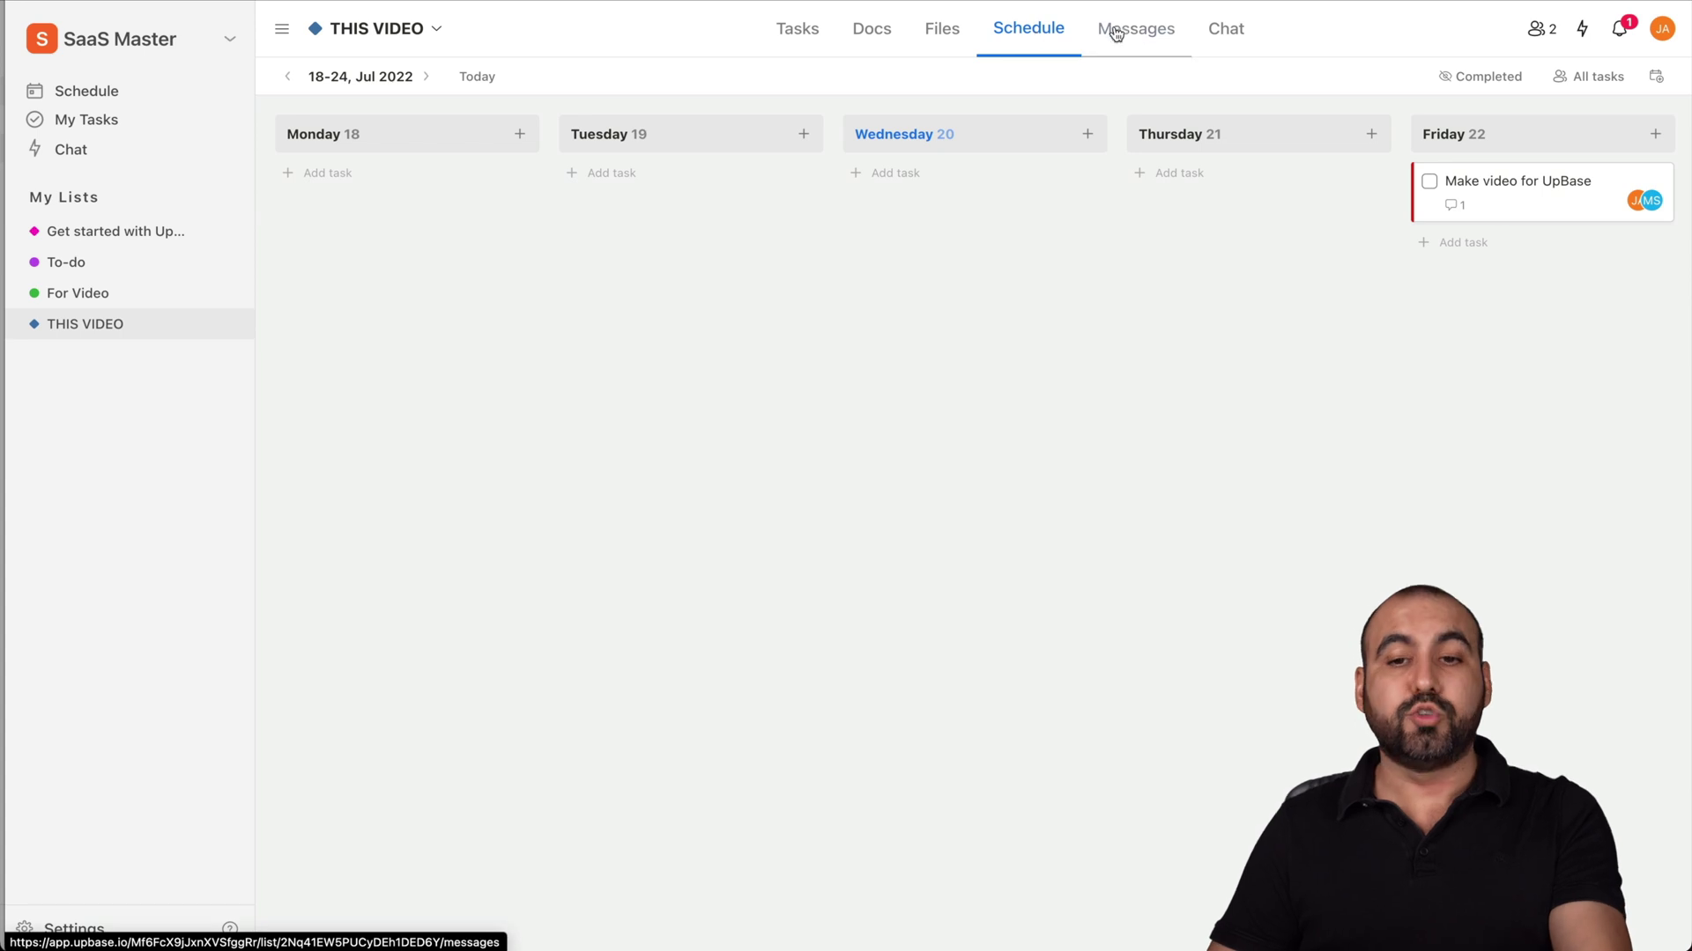
Send 'here' in the THIS VIDEO chat channel, then switch to the teammate's window
left_click(1145, 29)
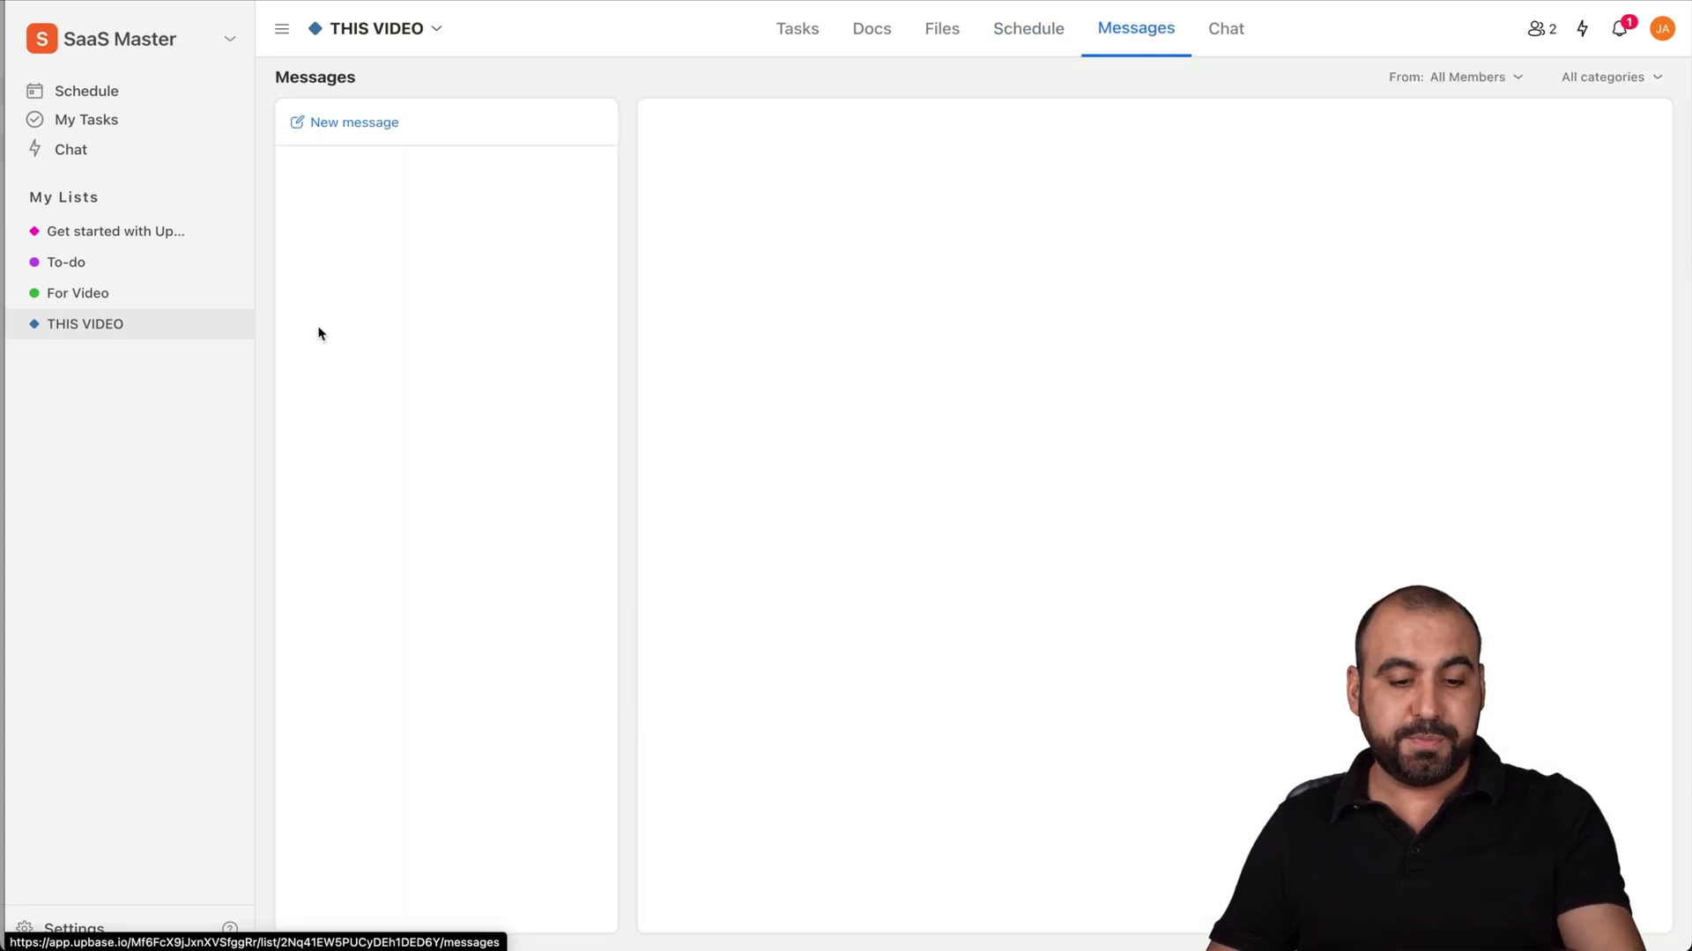
left_click(1216, 27)
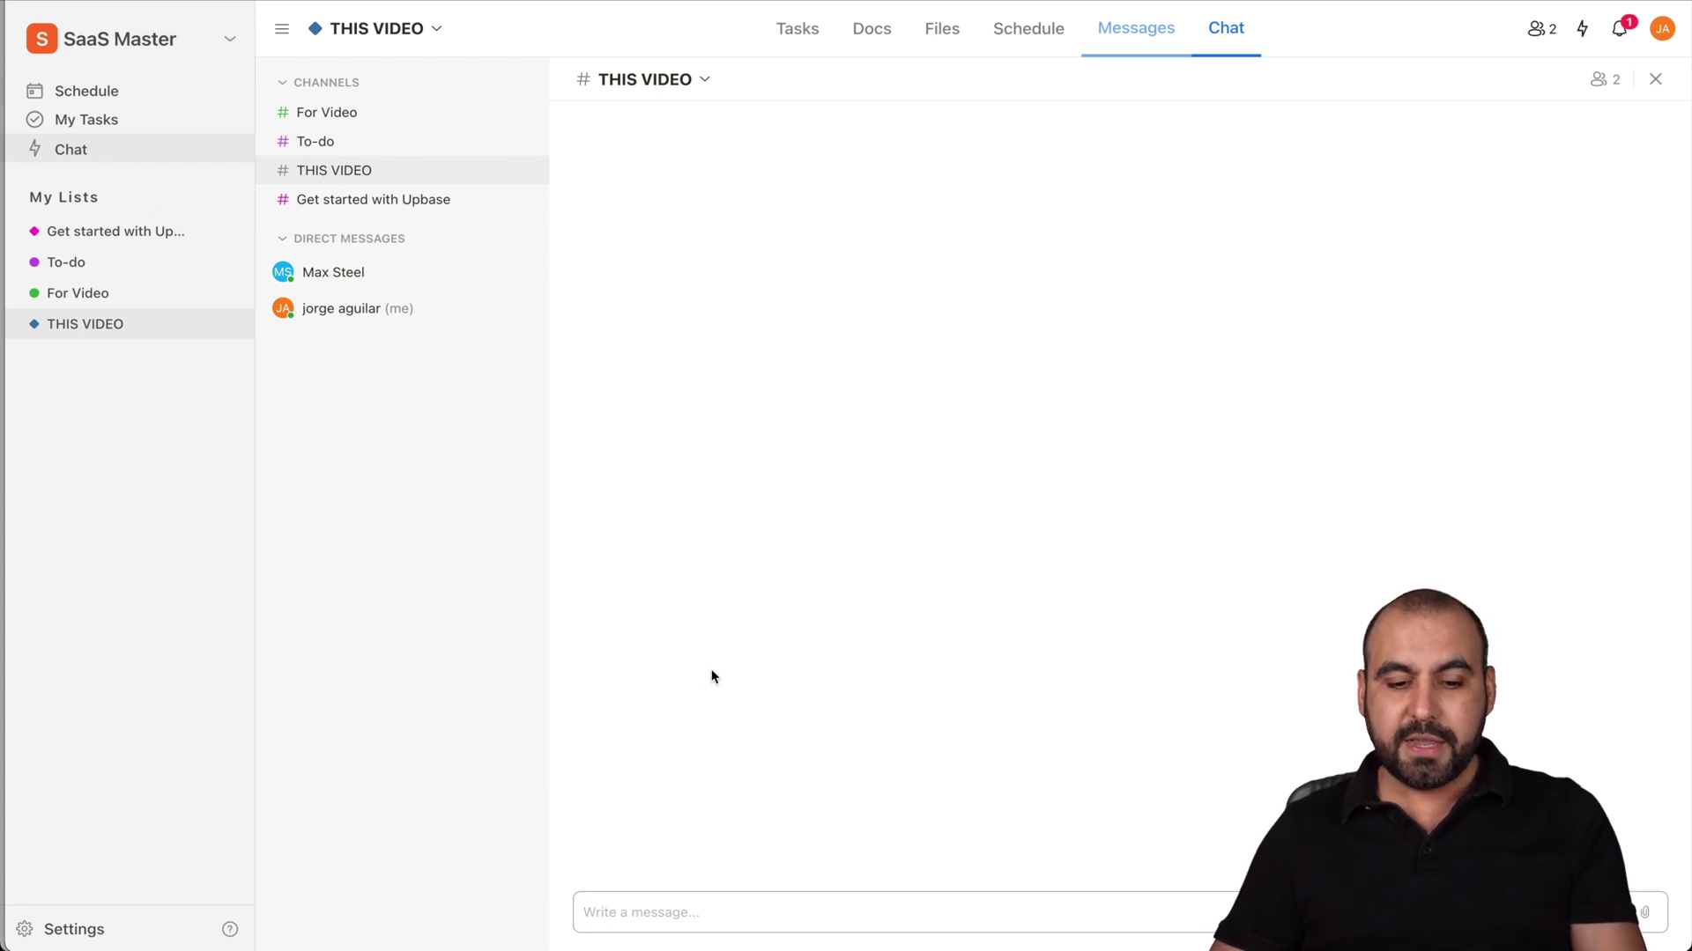
left_click(665, 914)
type("here")
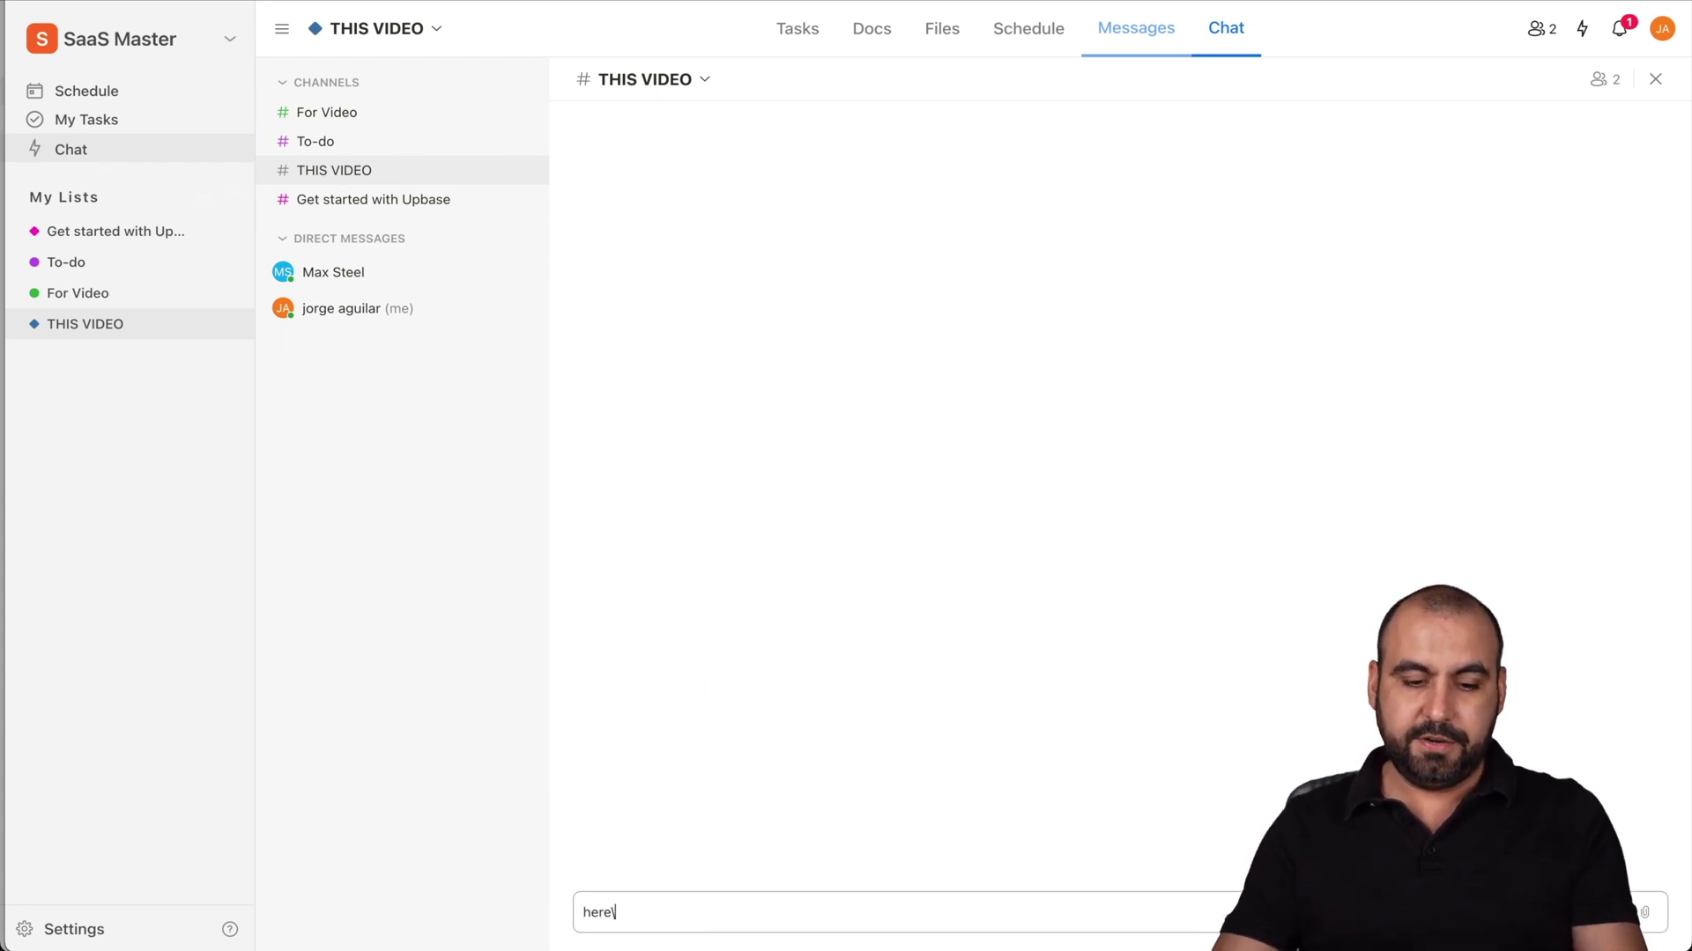
key("Return")
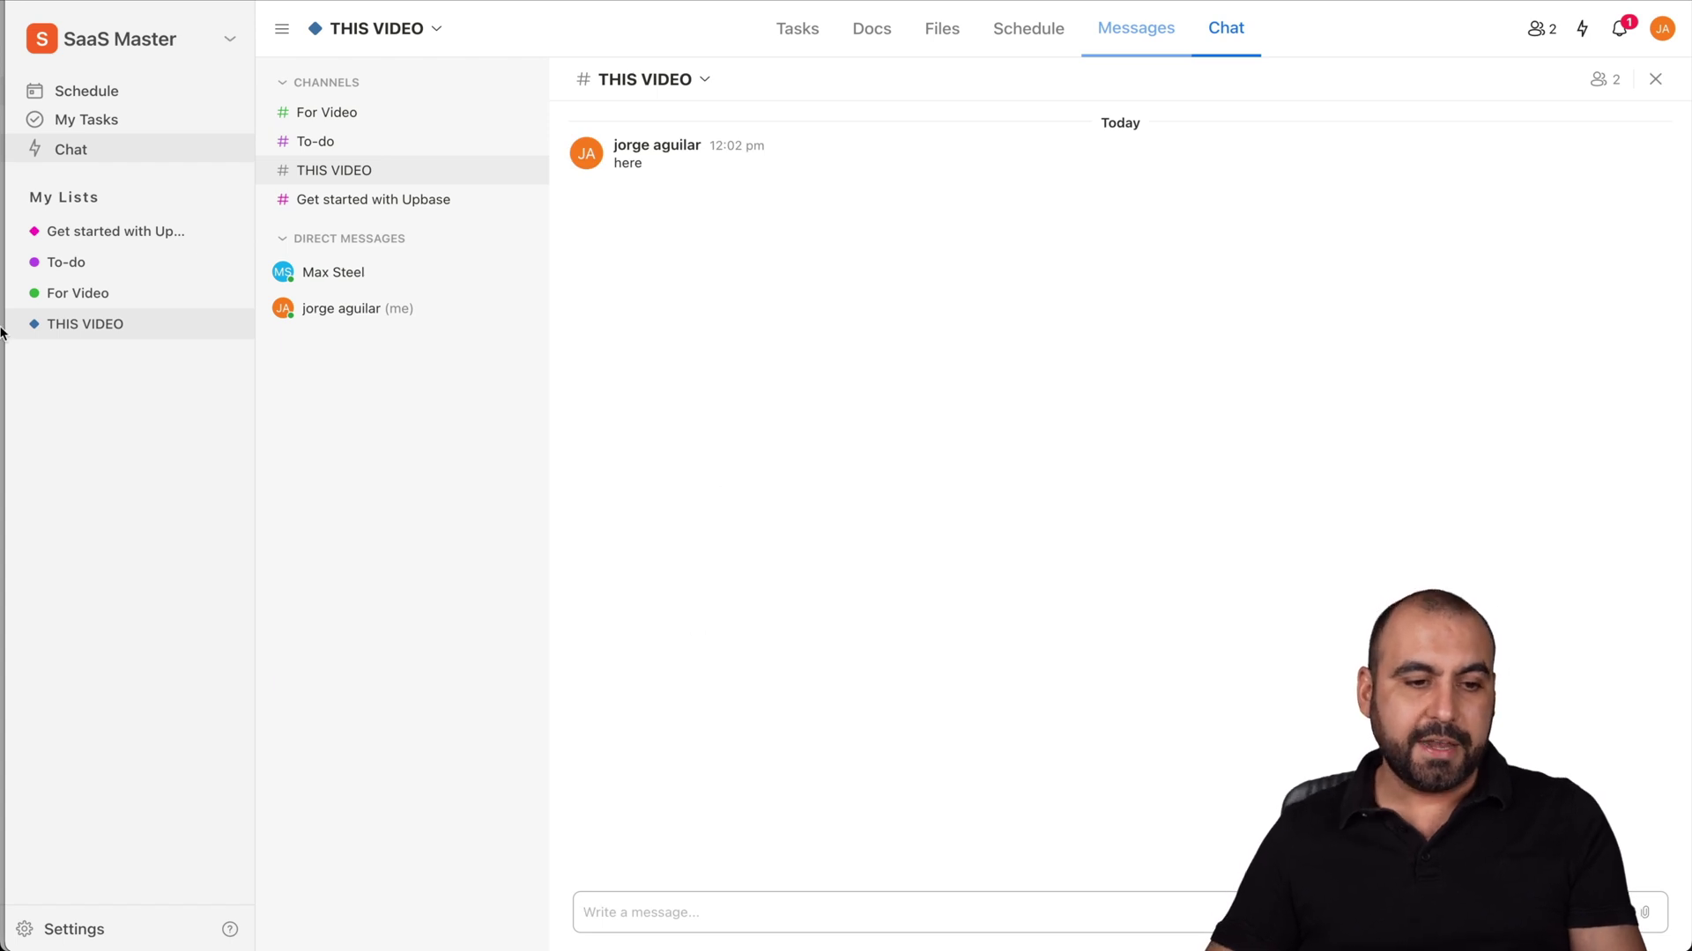
key("super+Tab")
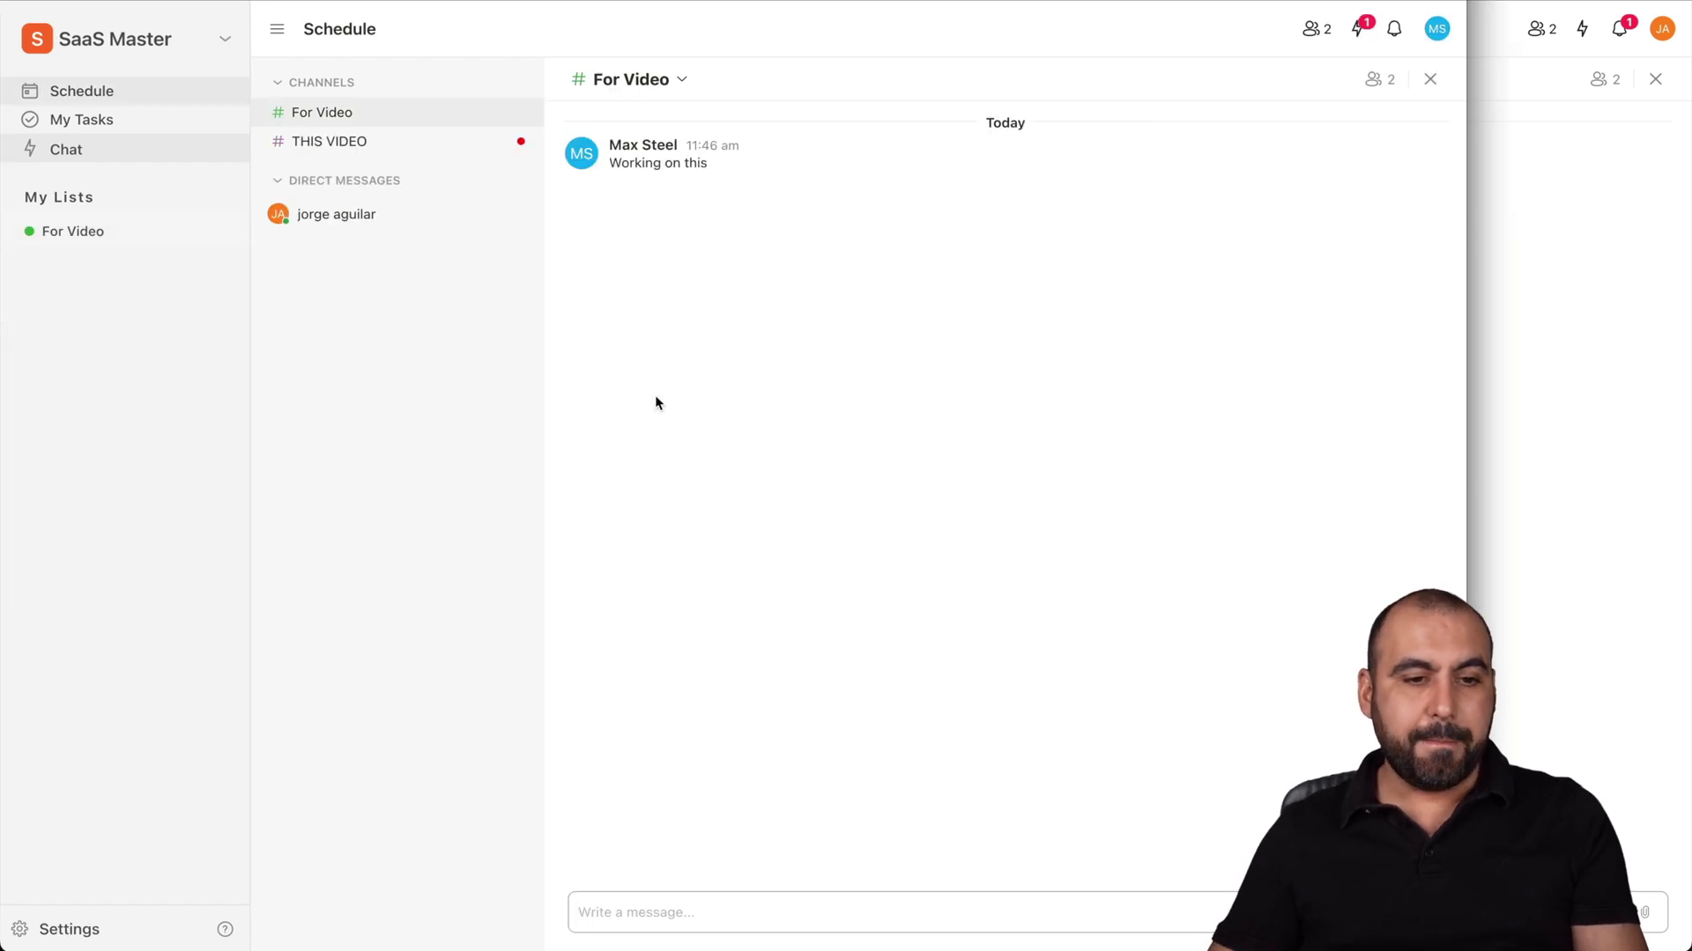
As the teammate, view the 'here' message and For Video list, then return to the original account
left_click(374, 146)
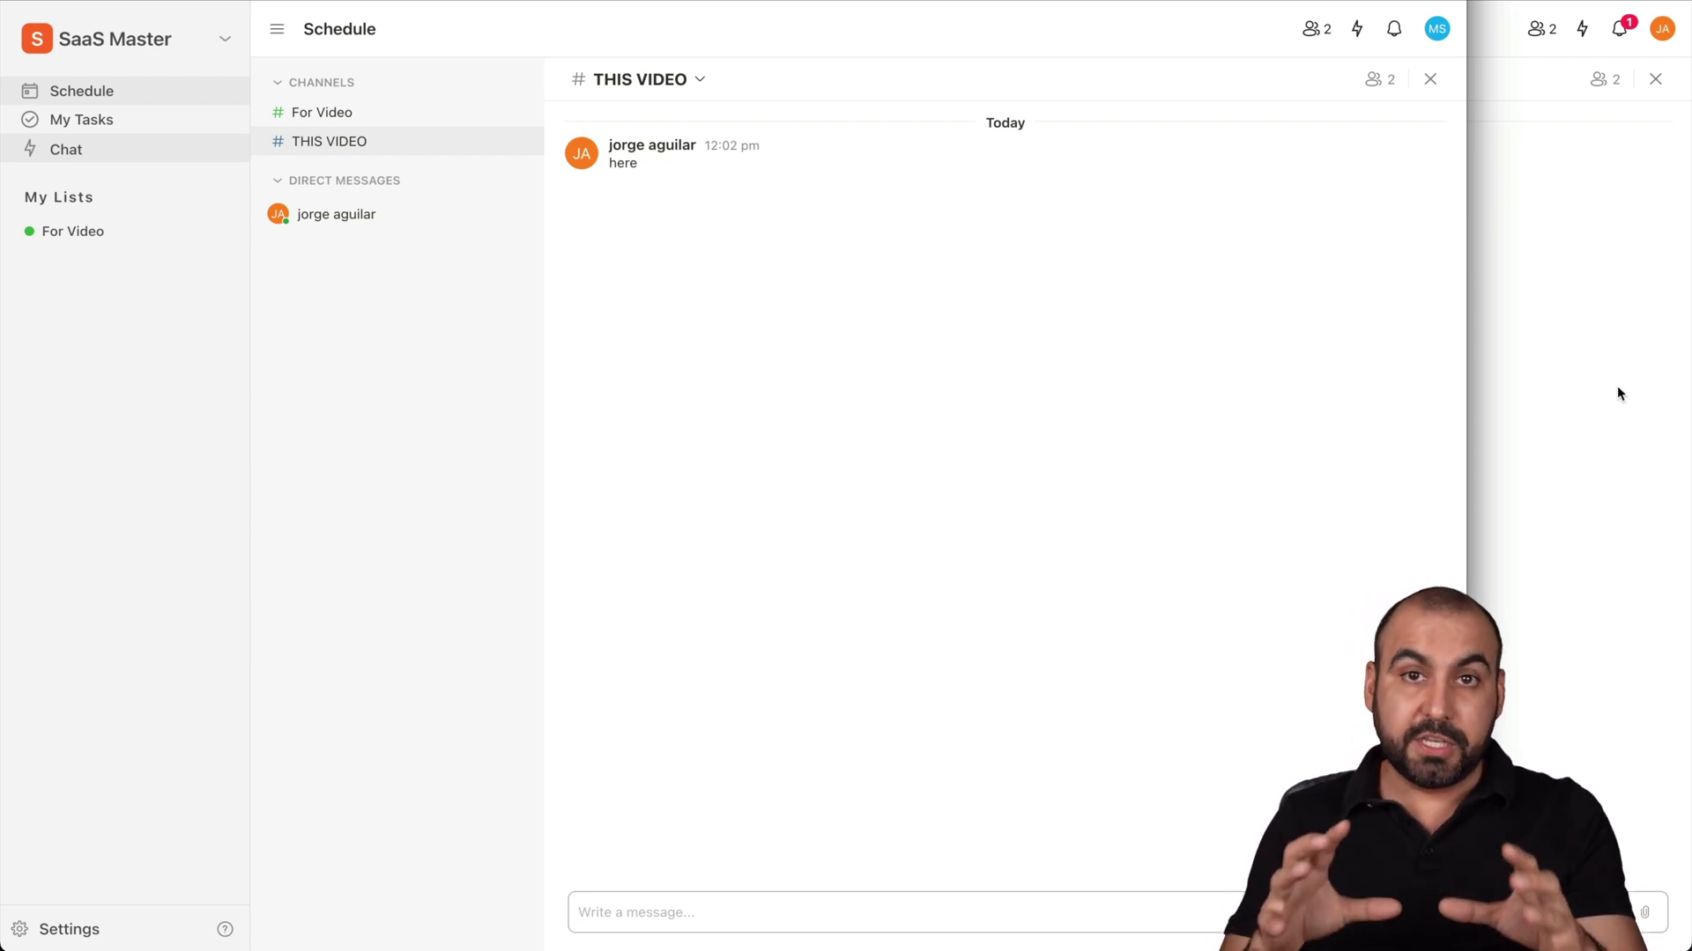
left_click(97, 243)
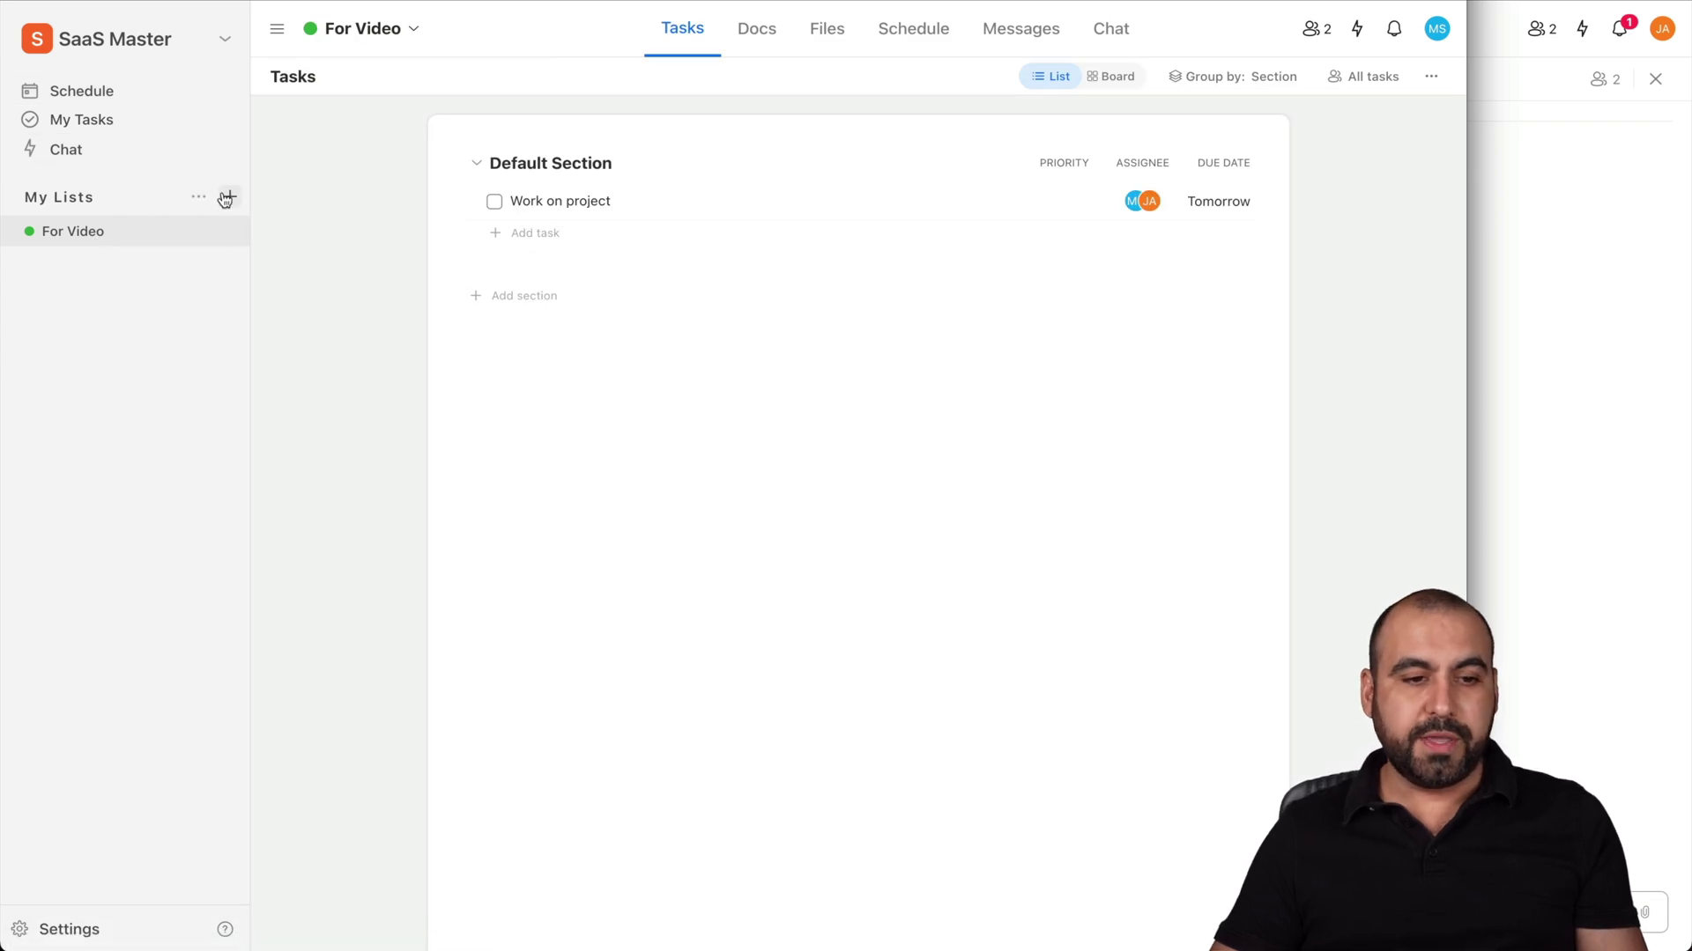
left_click(1632, 326)
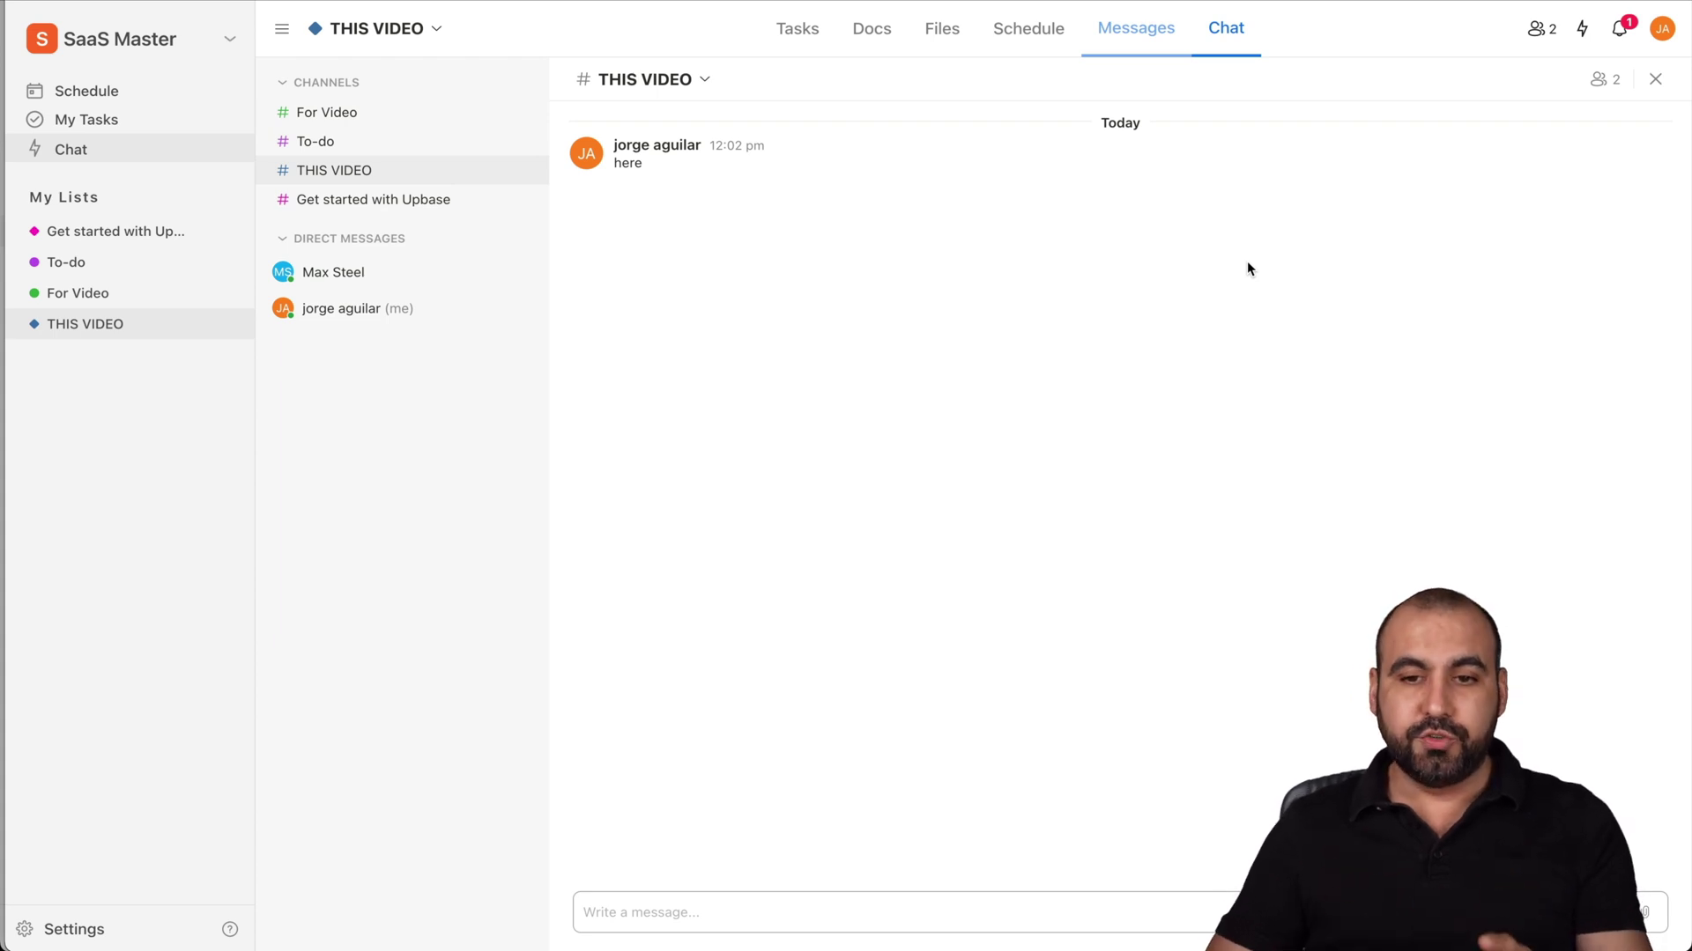
Show the all-lists Schedule for 18–24 Jul 2022 from the left sidebar
left_click(174, 90)
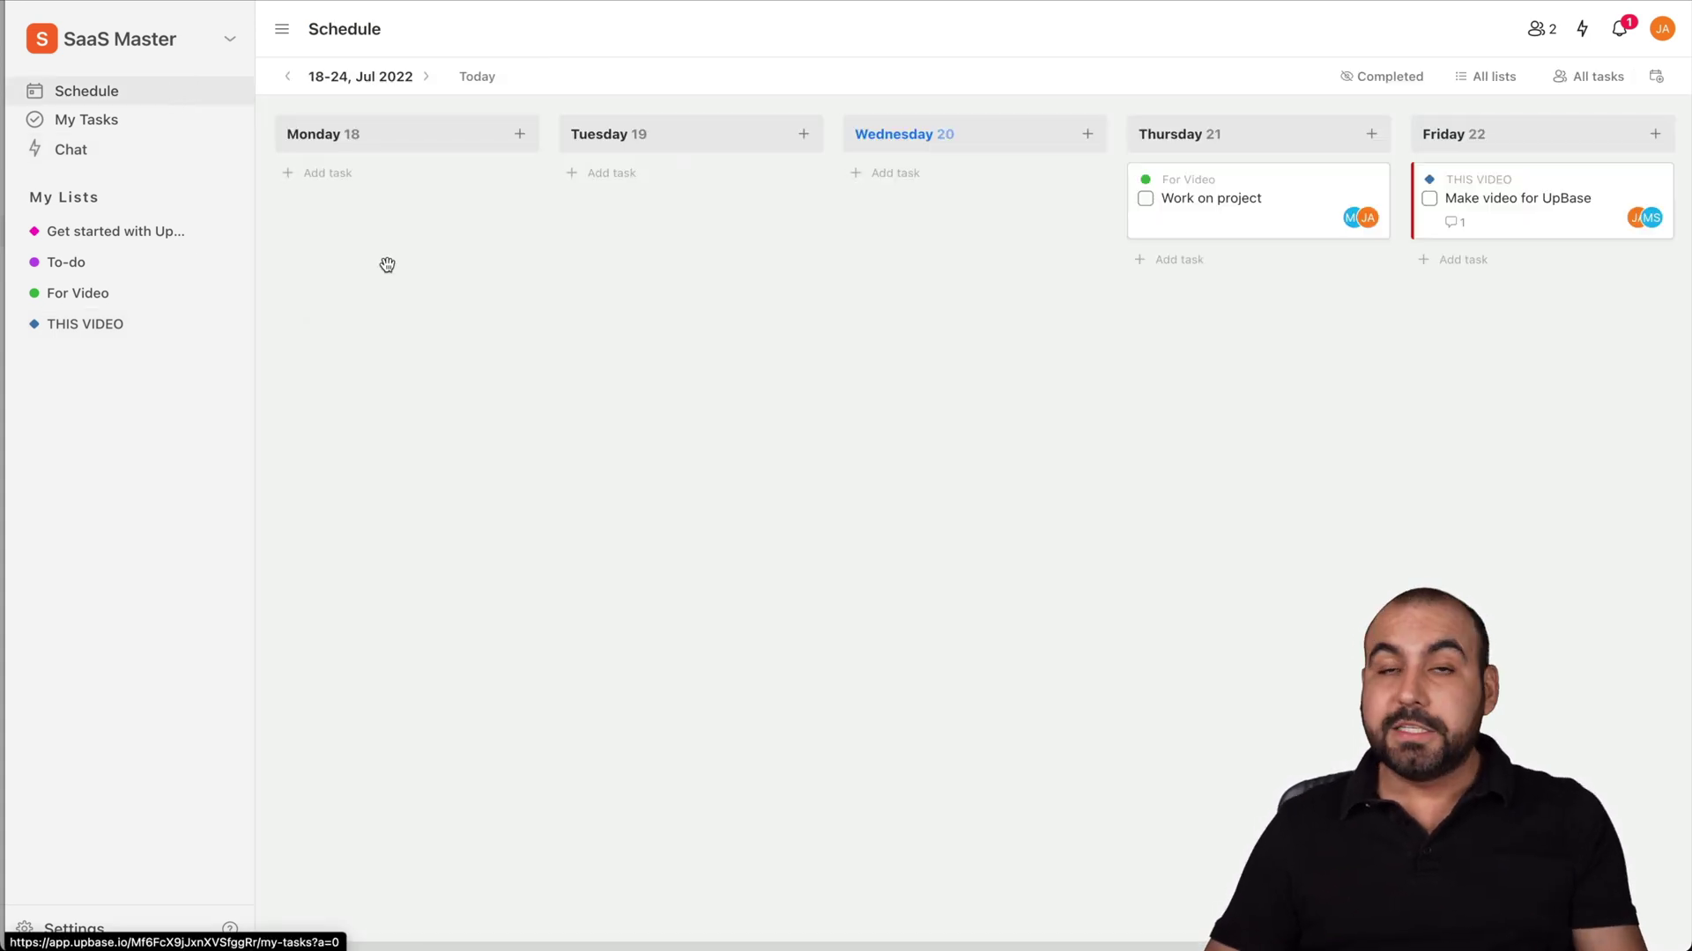